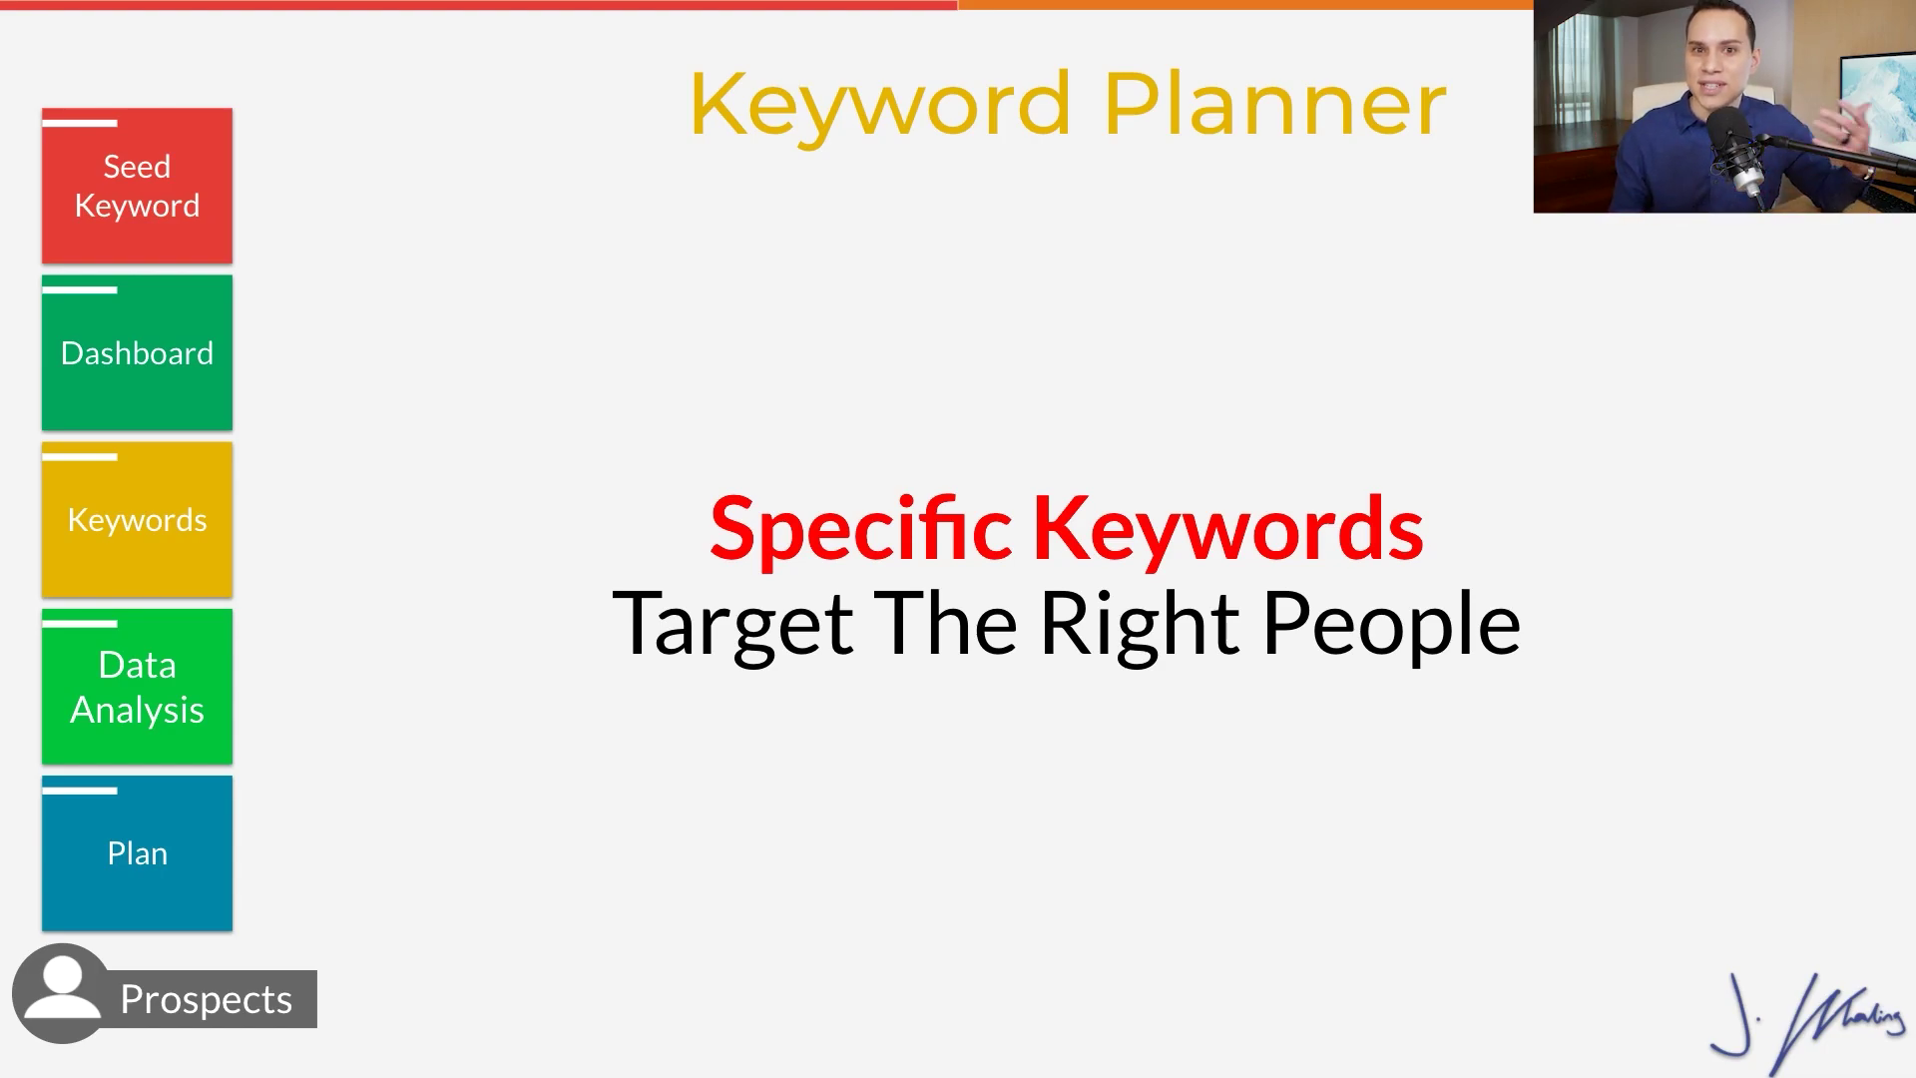
key("Right")
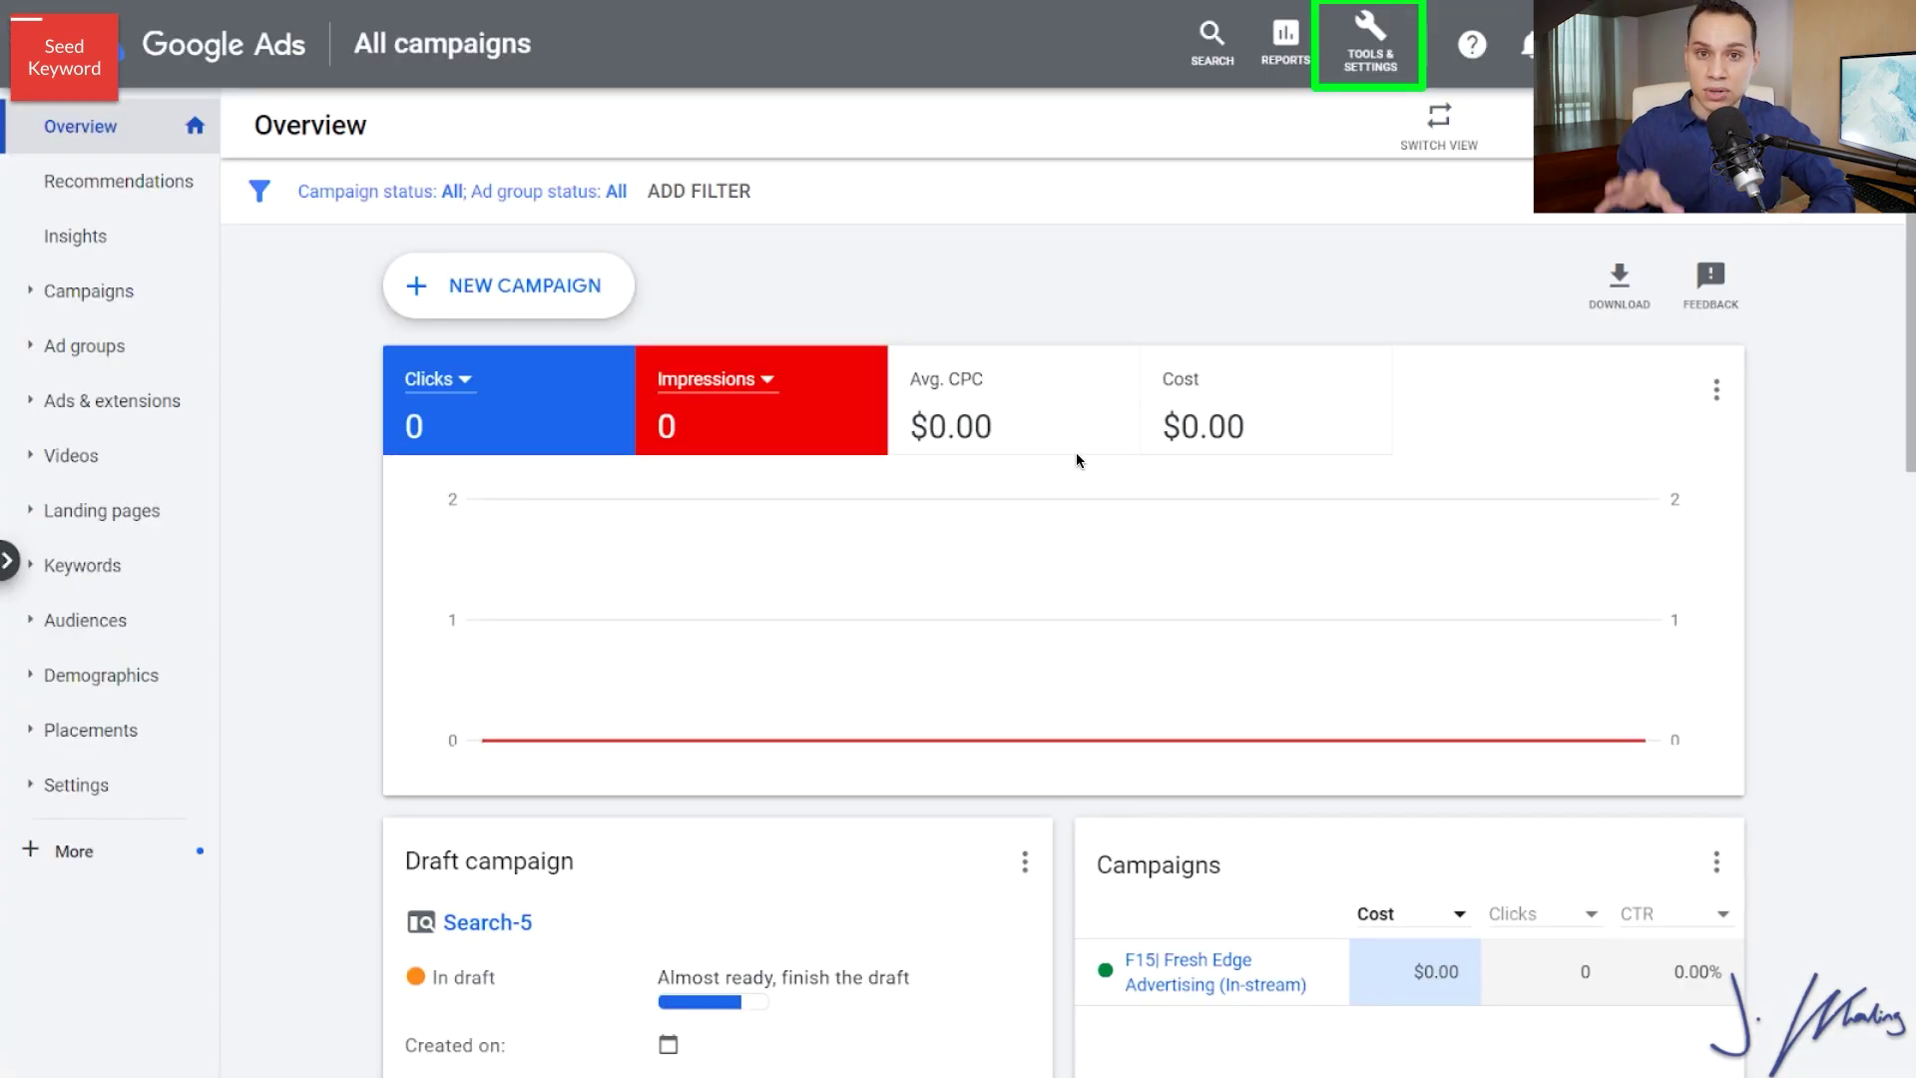
Step: Open Keyword Planner and enter the seed keywords men's watch, best men's watch, buy men's watch and men's watch sale for discovering new keywords
left_click(1378, 68)
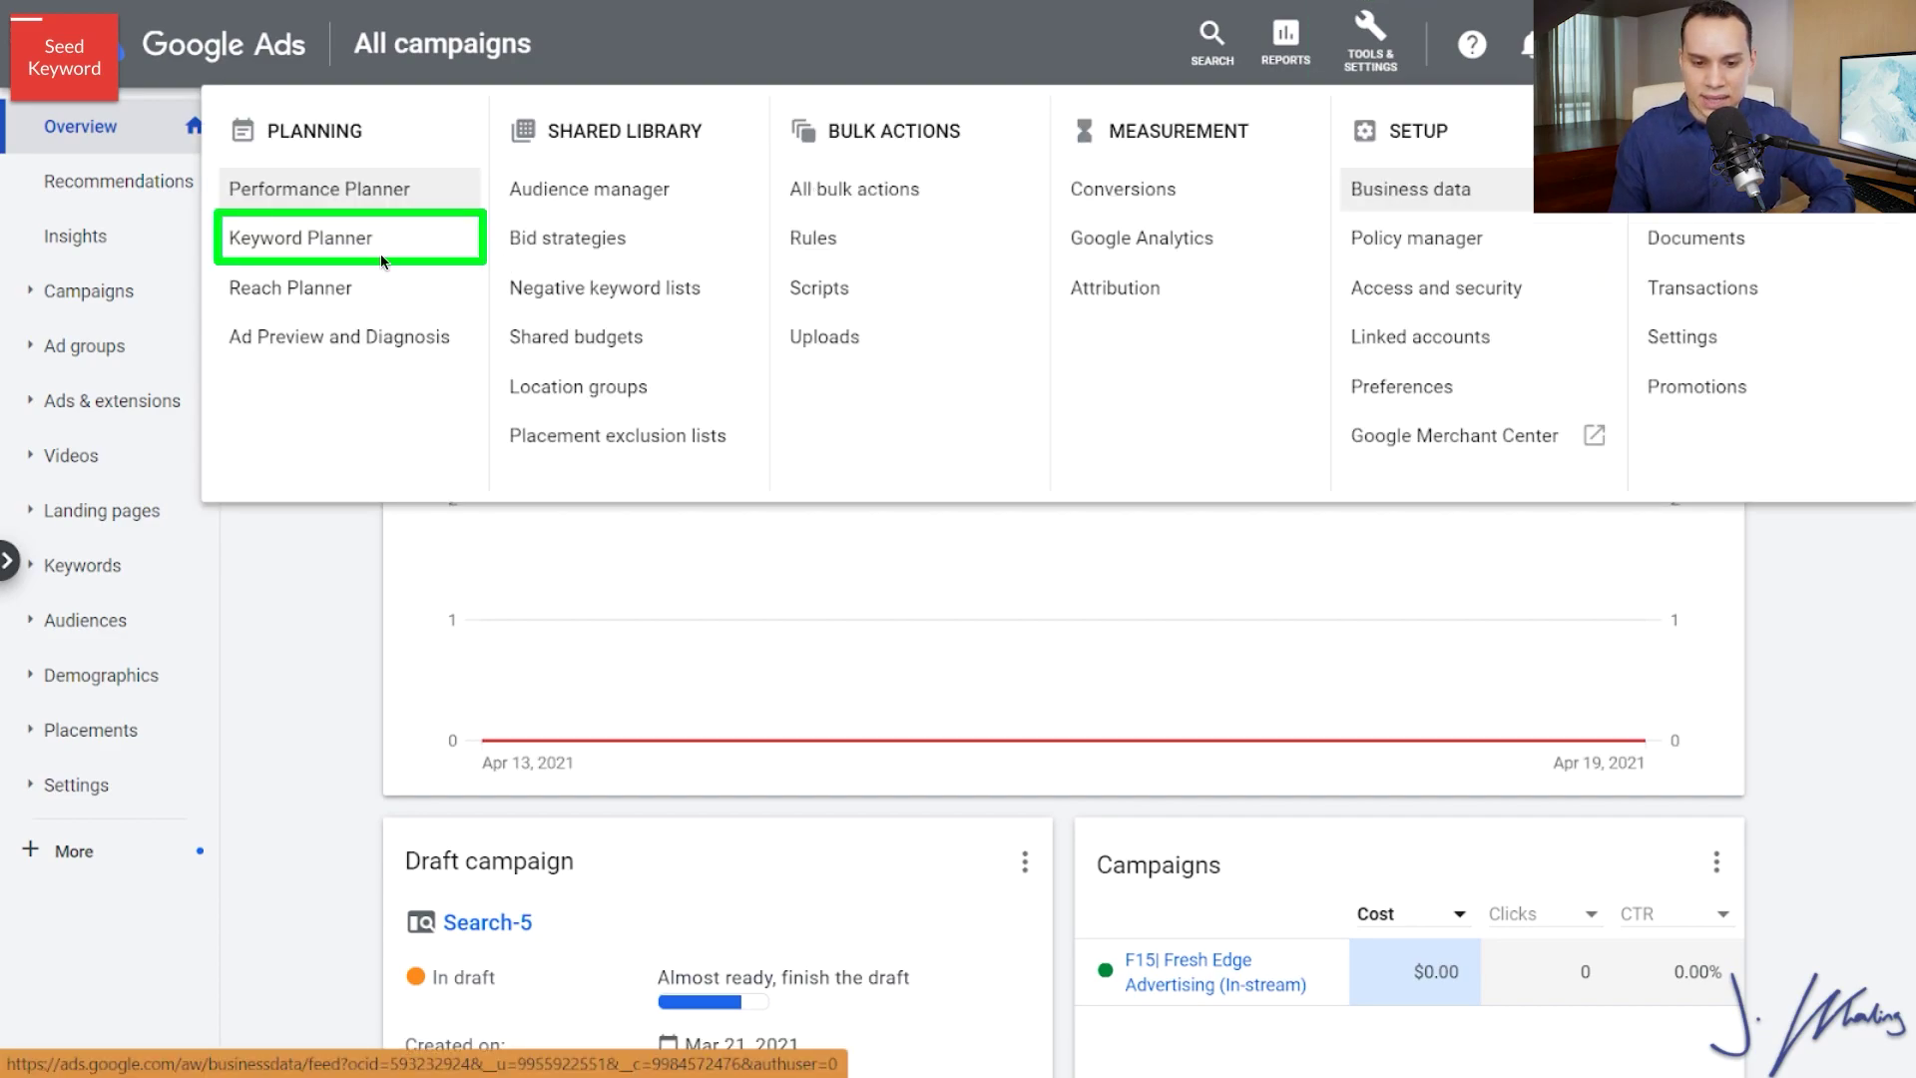
left_click(338, 240)
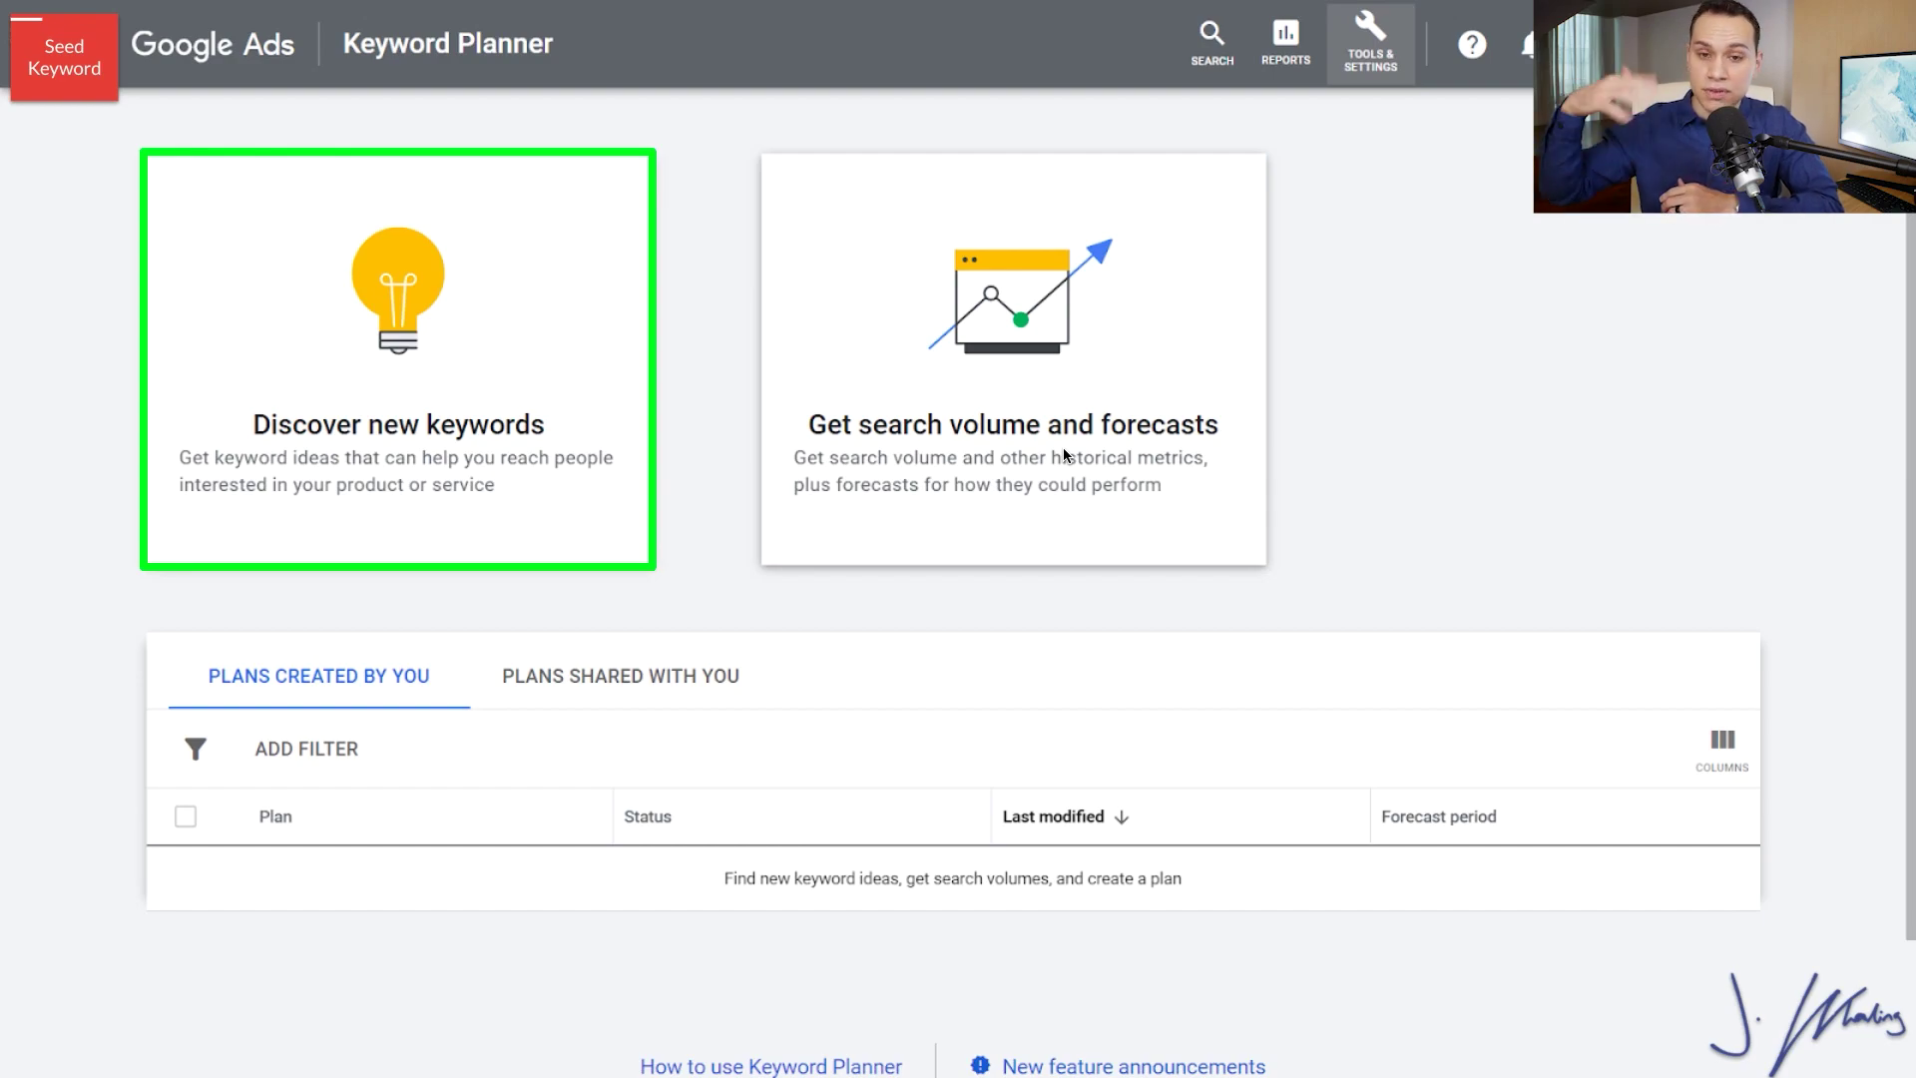
left_click(451, 413)
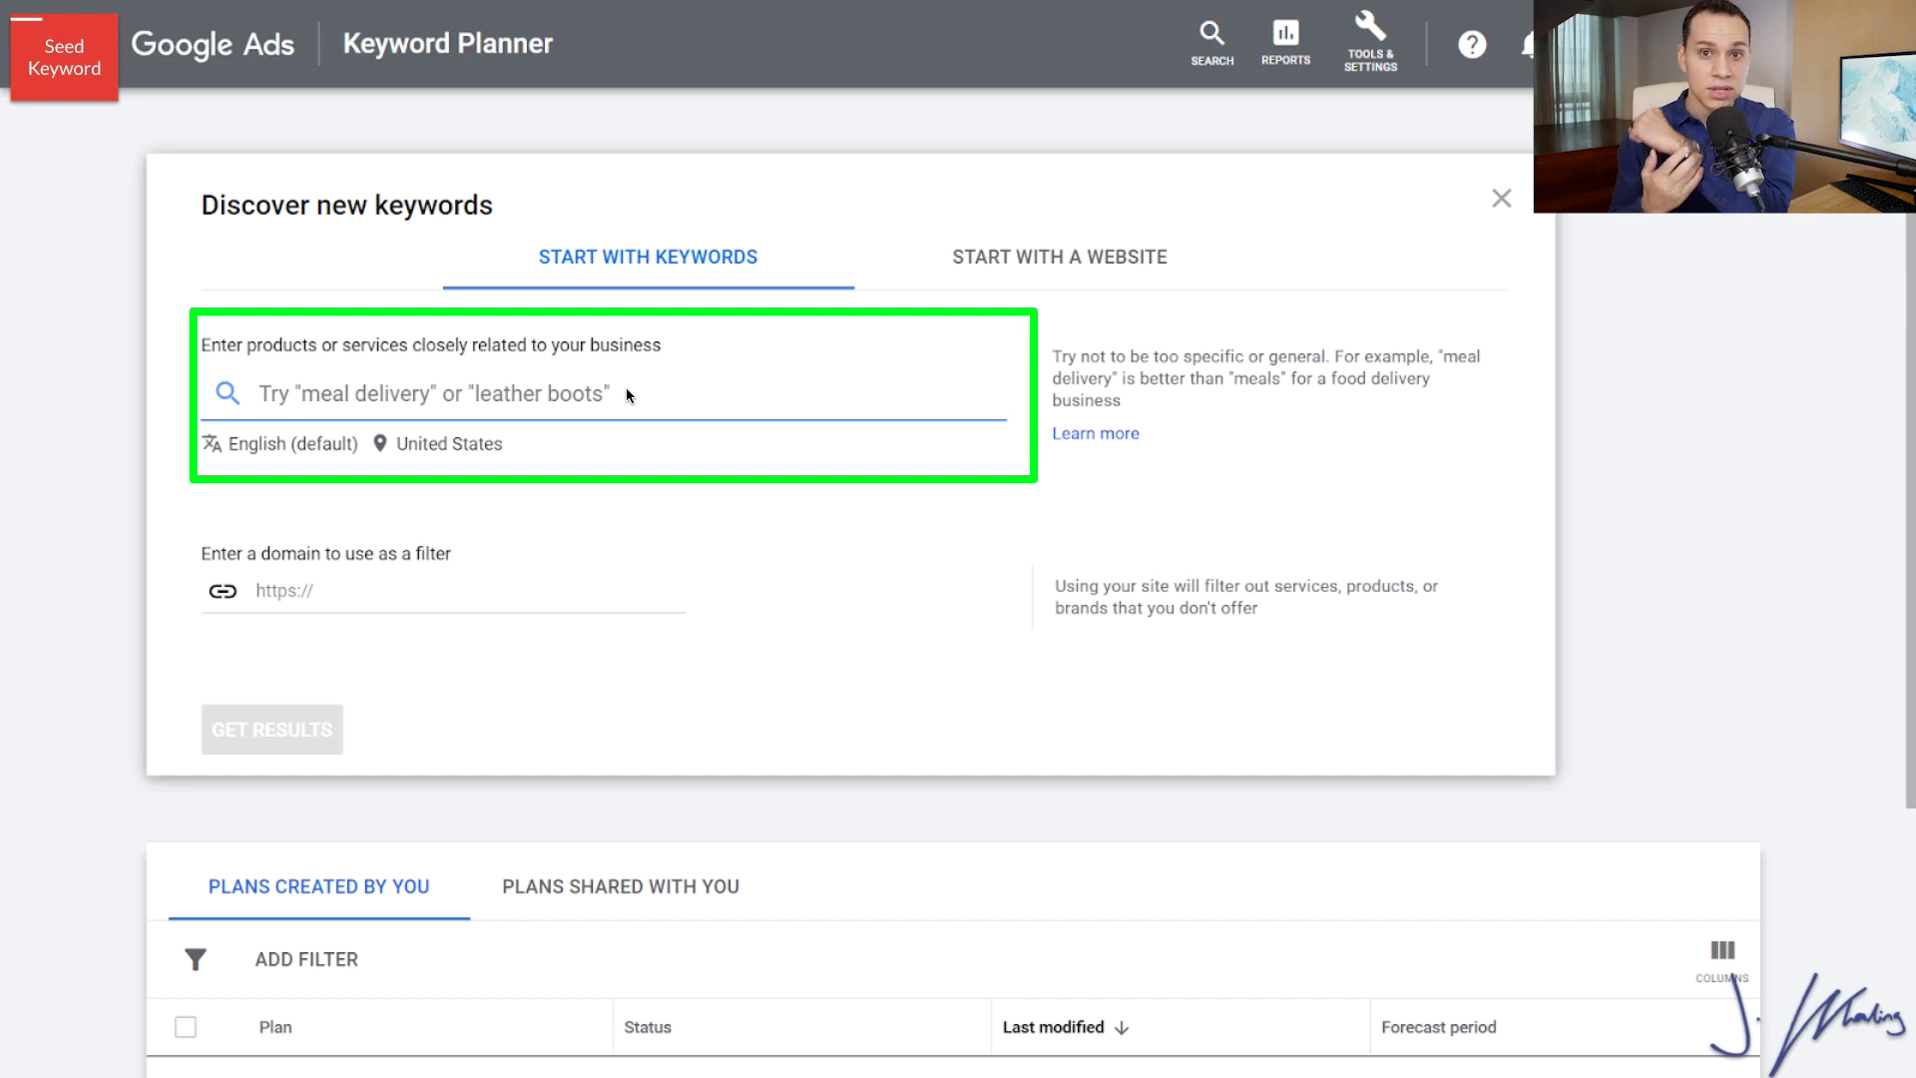
type("men's watch best men's watch buy men's watch men's watch sale")
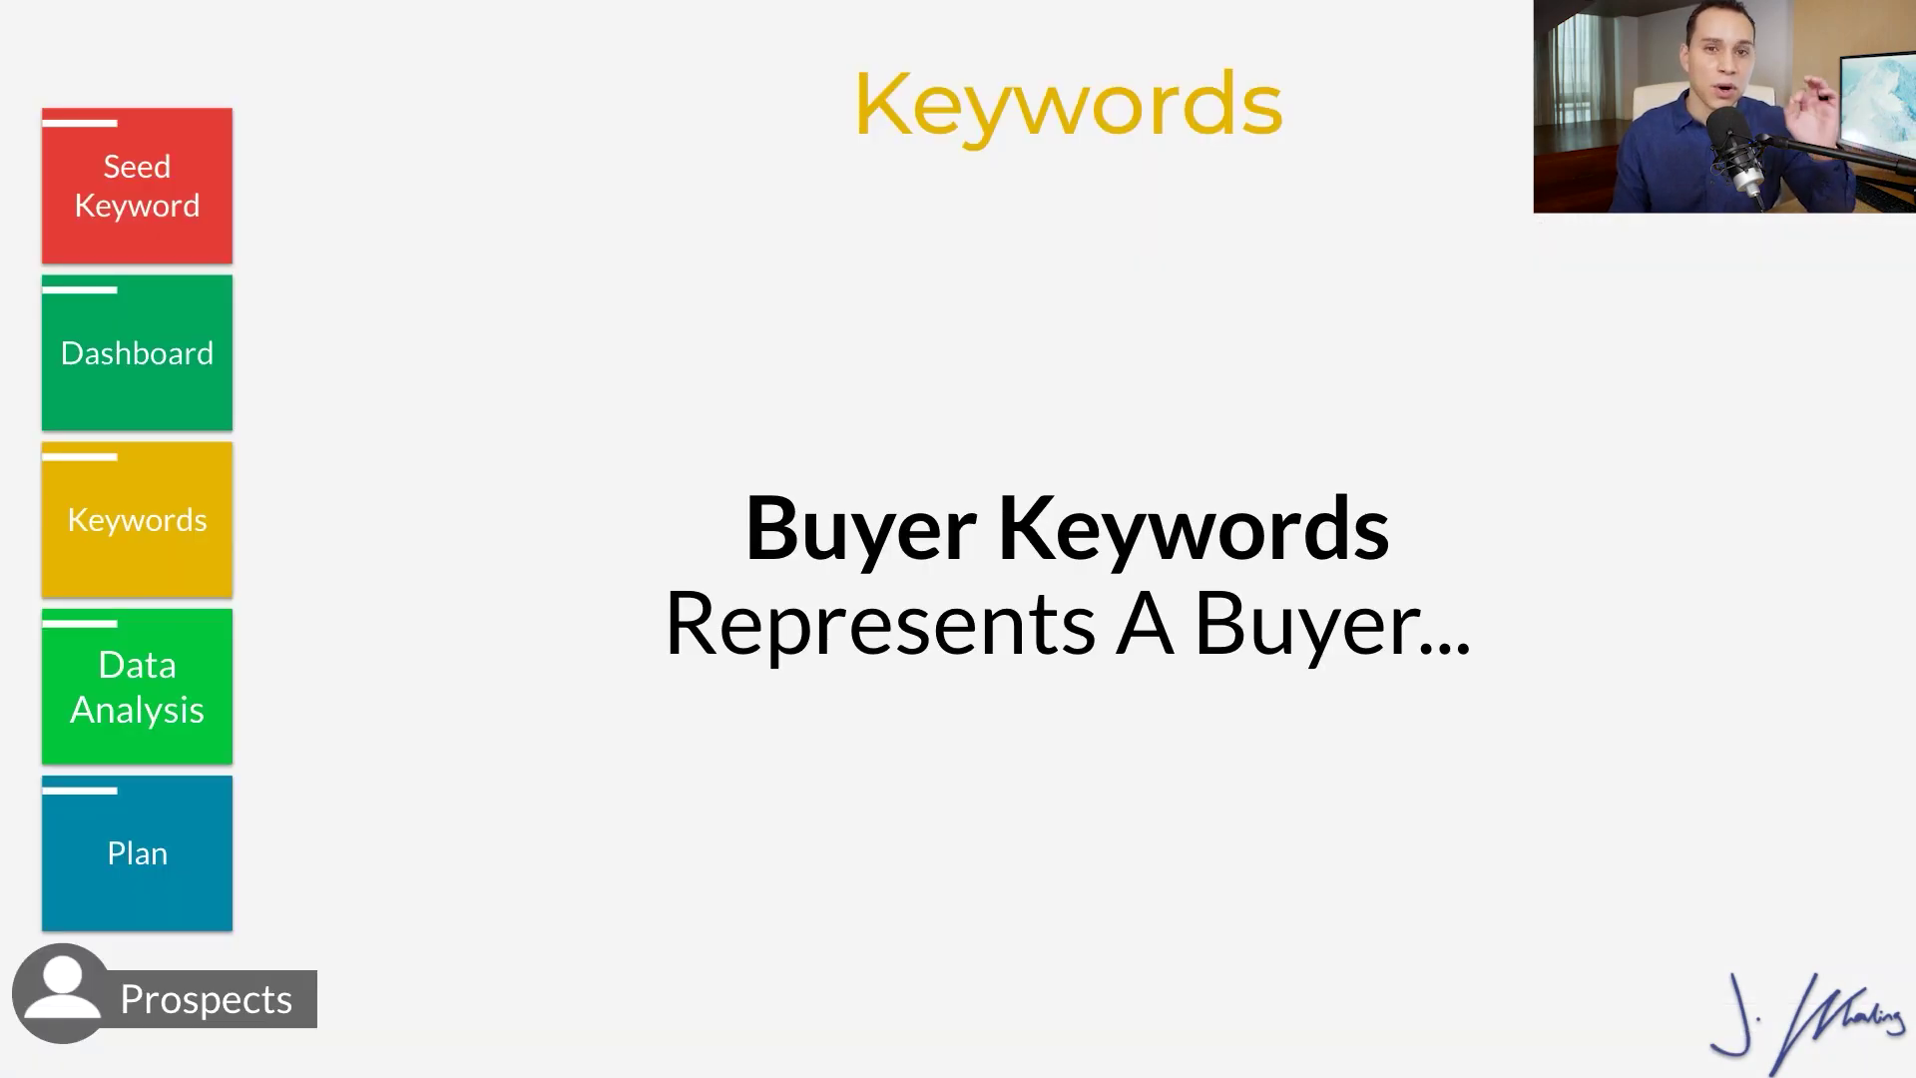
key("Right")
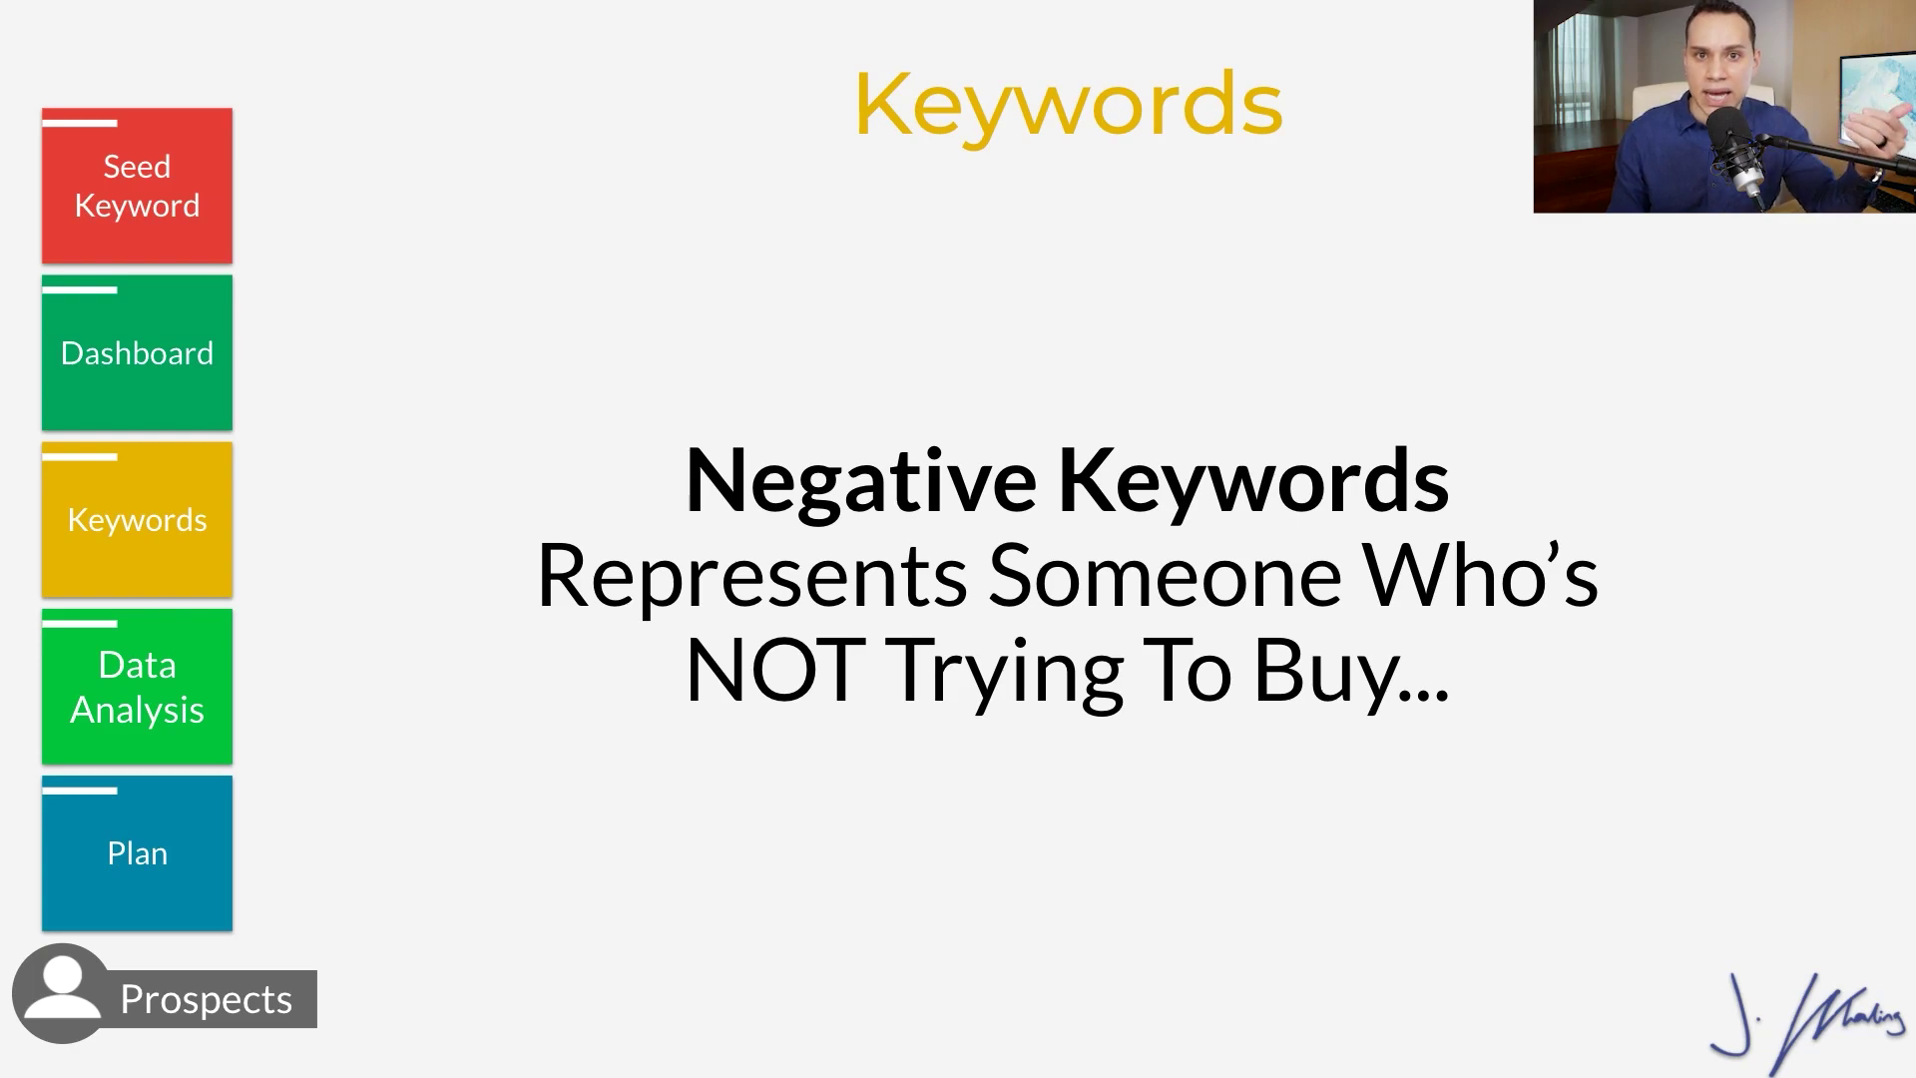
key("Right")
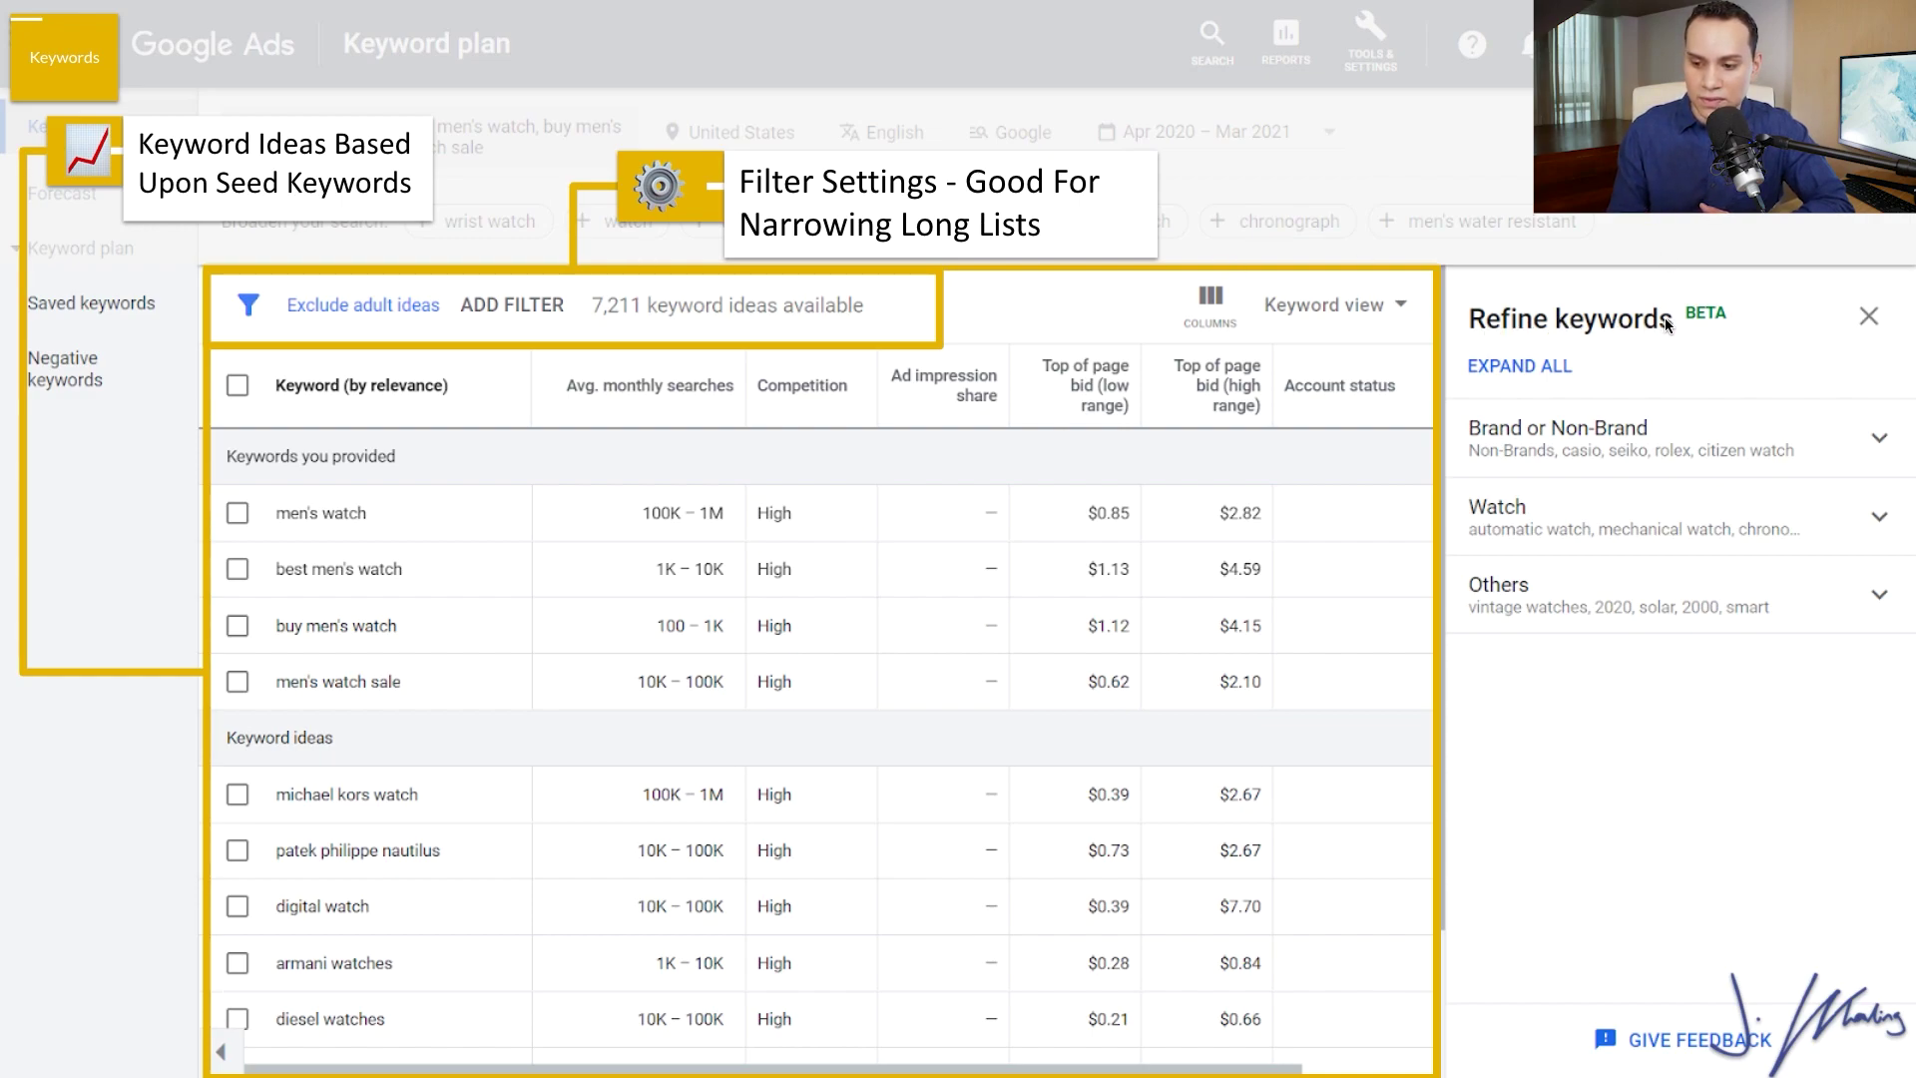
Step: Close the keyword refinement options and look at the available filters and column settings for the keyword ideas
left_click(1865, 319)
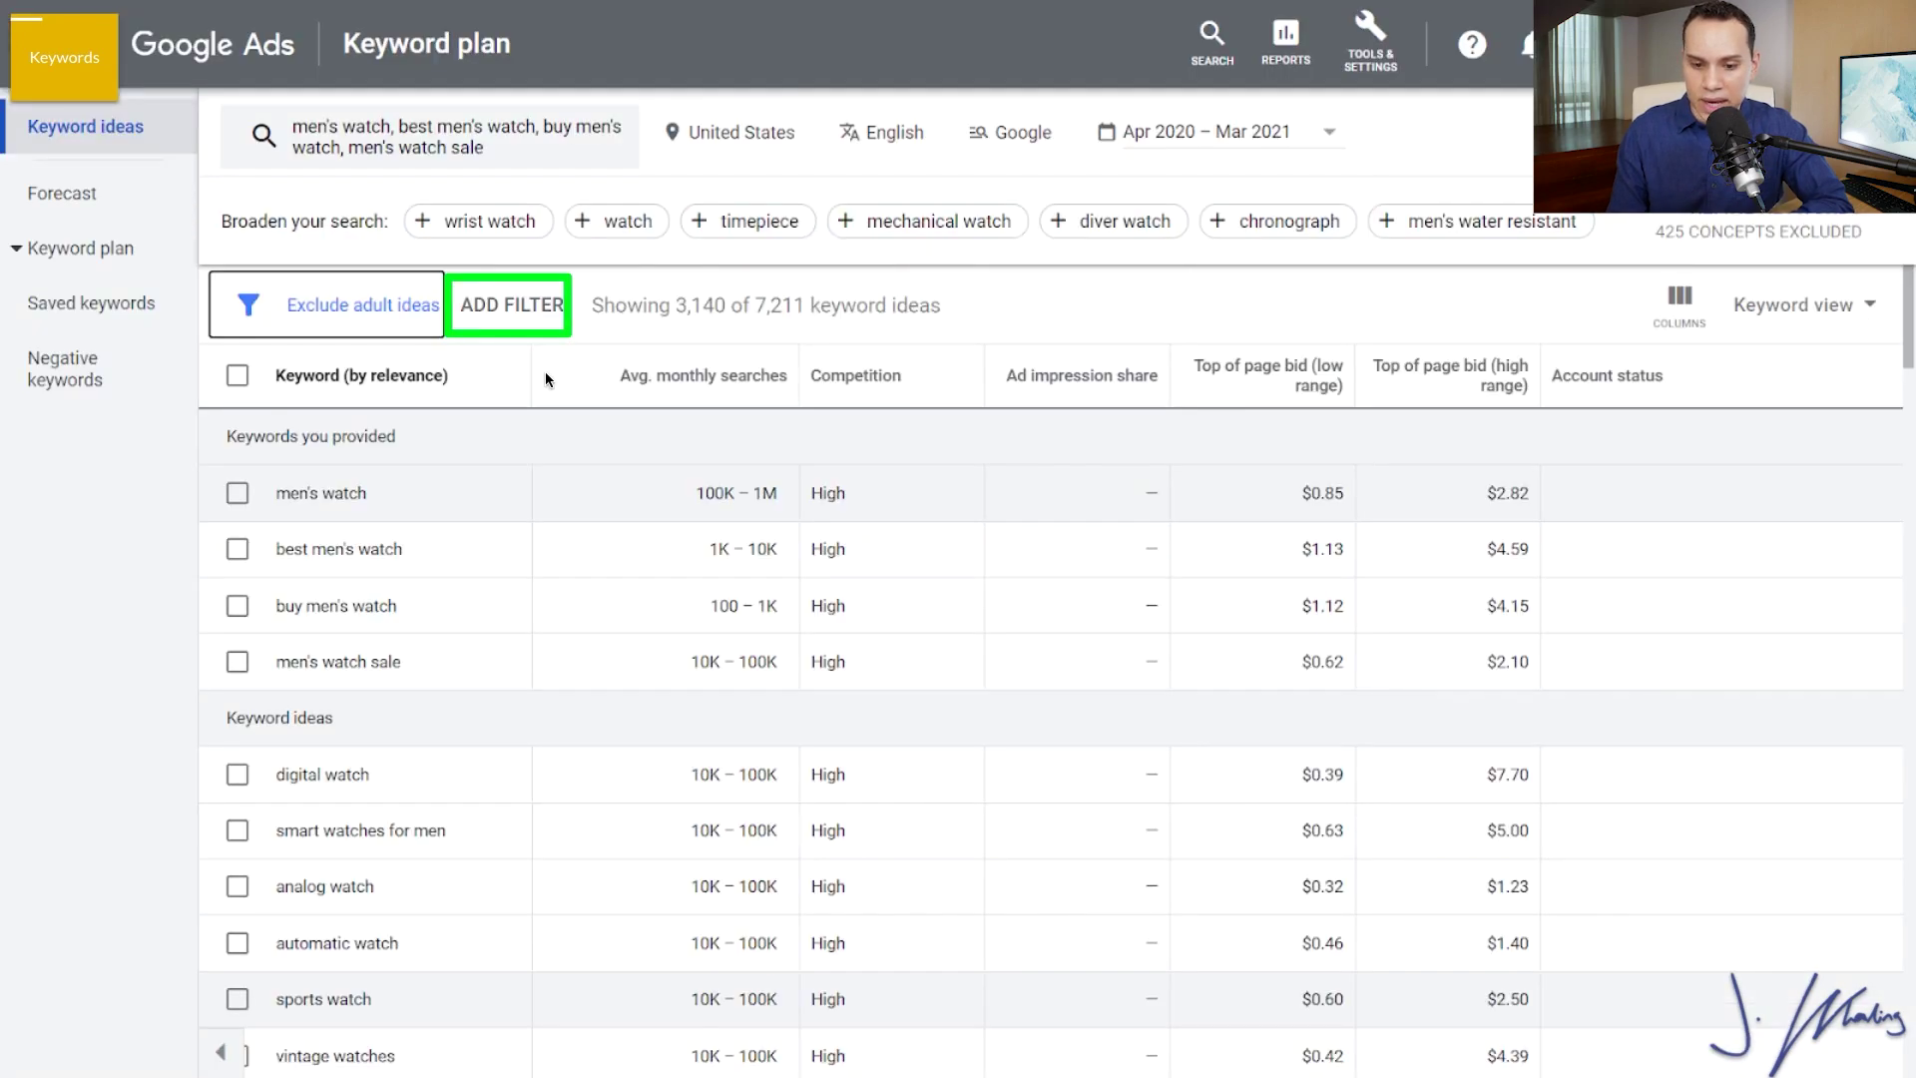
left_click(523, 305)
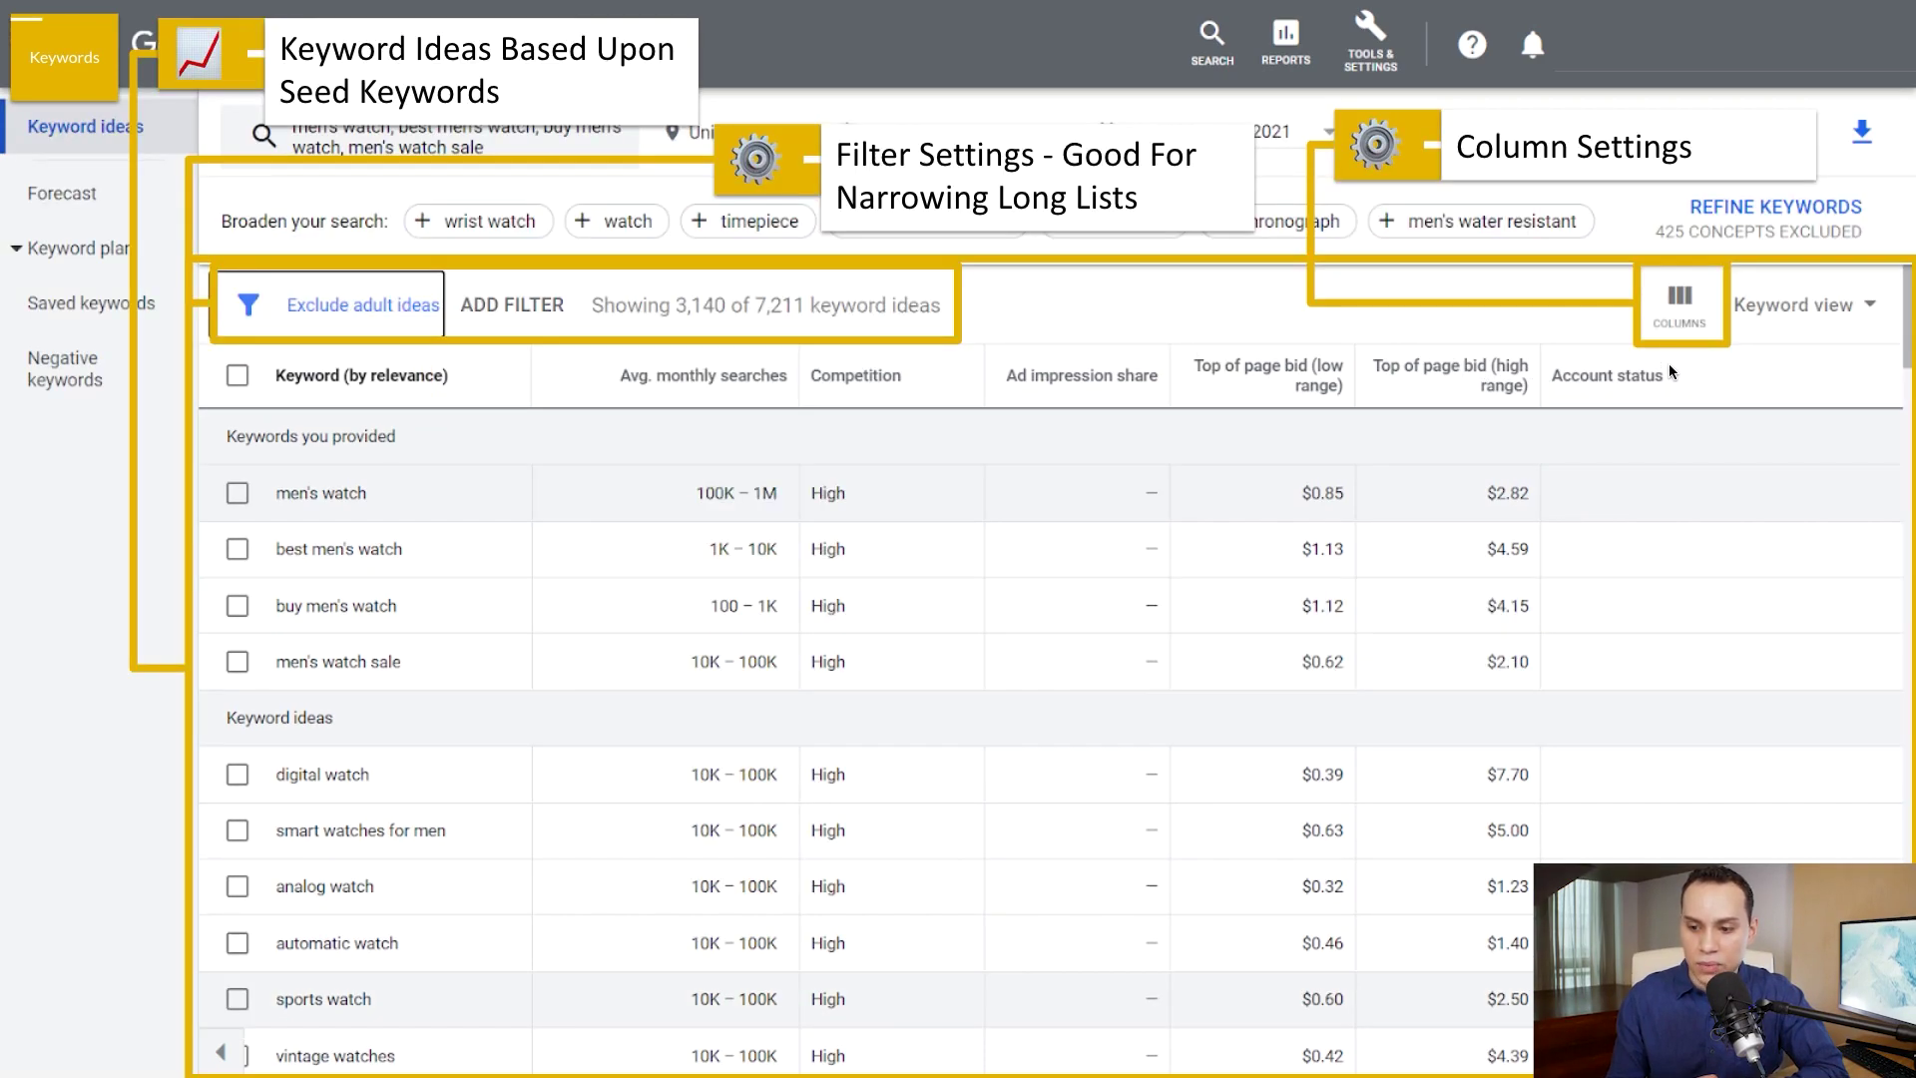
left_click(1680, 300)
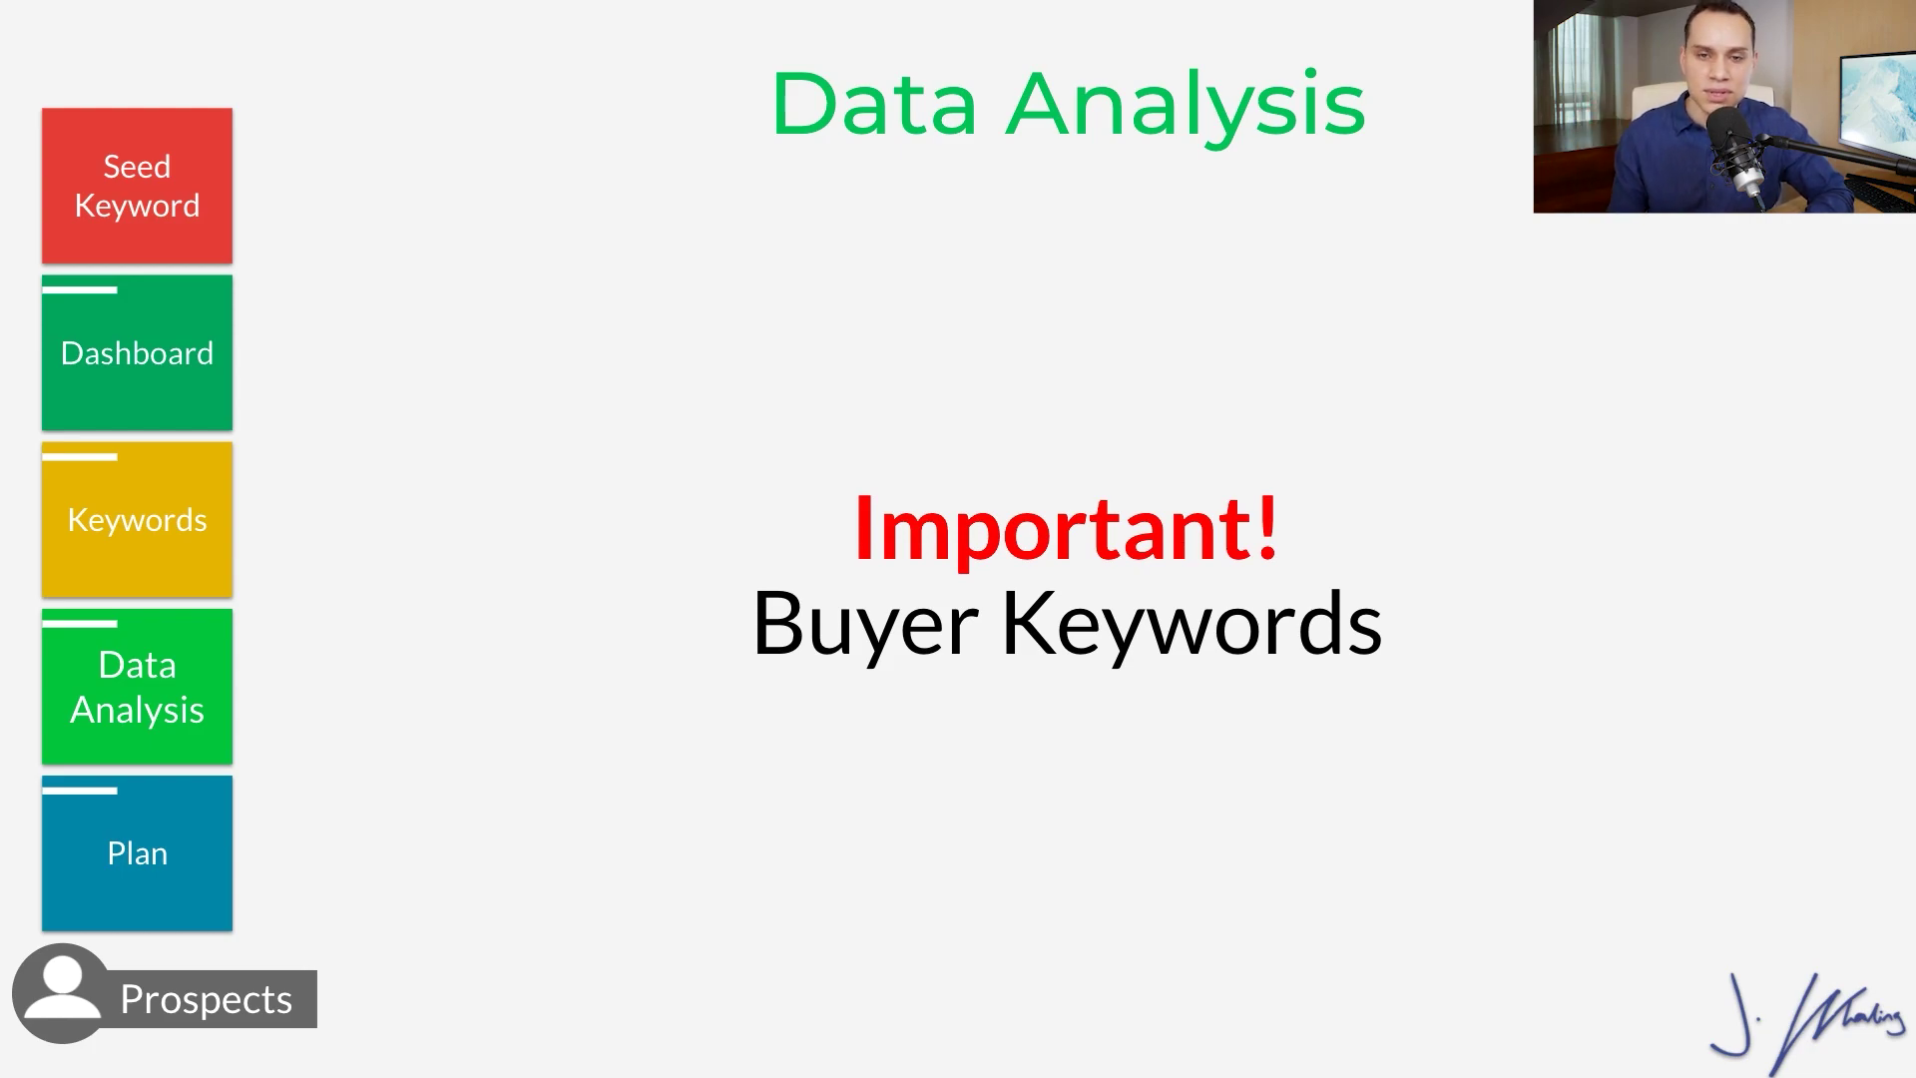
key("Right")
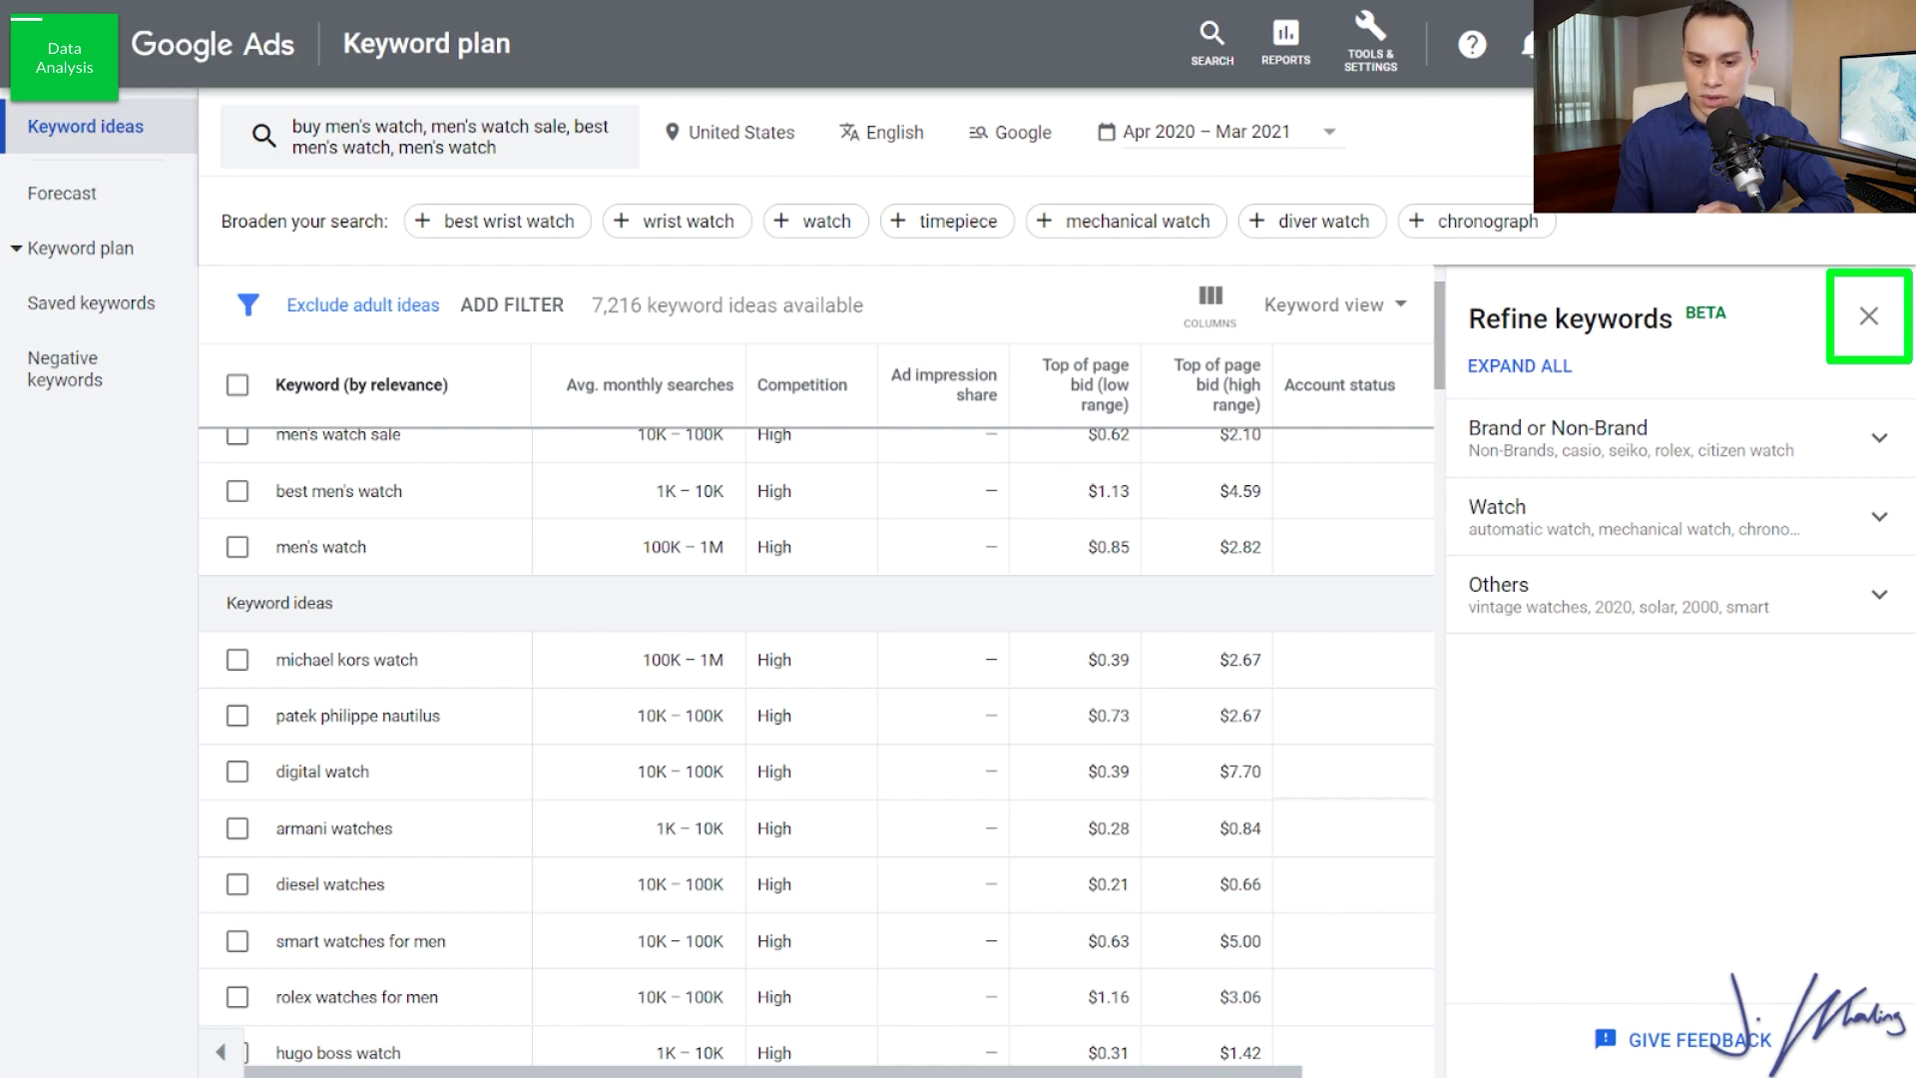
Step: Refine the keyword ideas by excluding the Brand group, the Car Make group and the branded group listed below them
left_click(1866, 315)
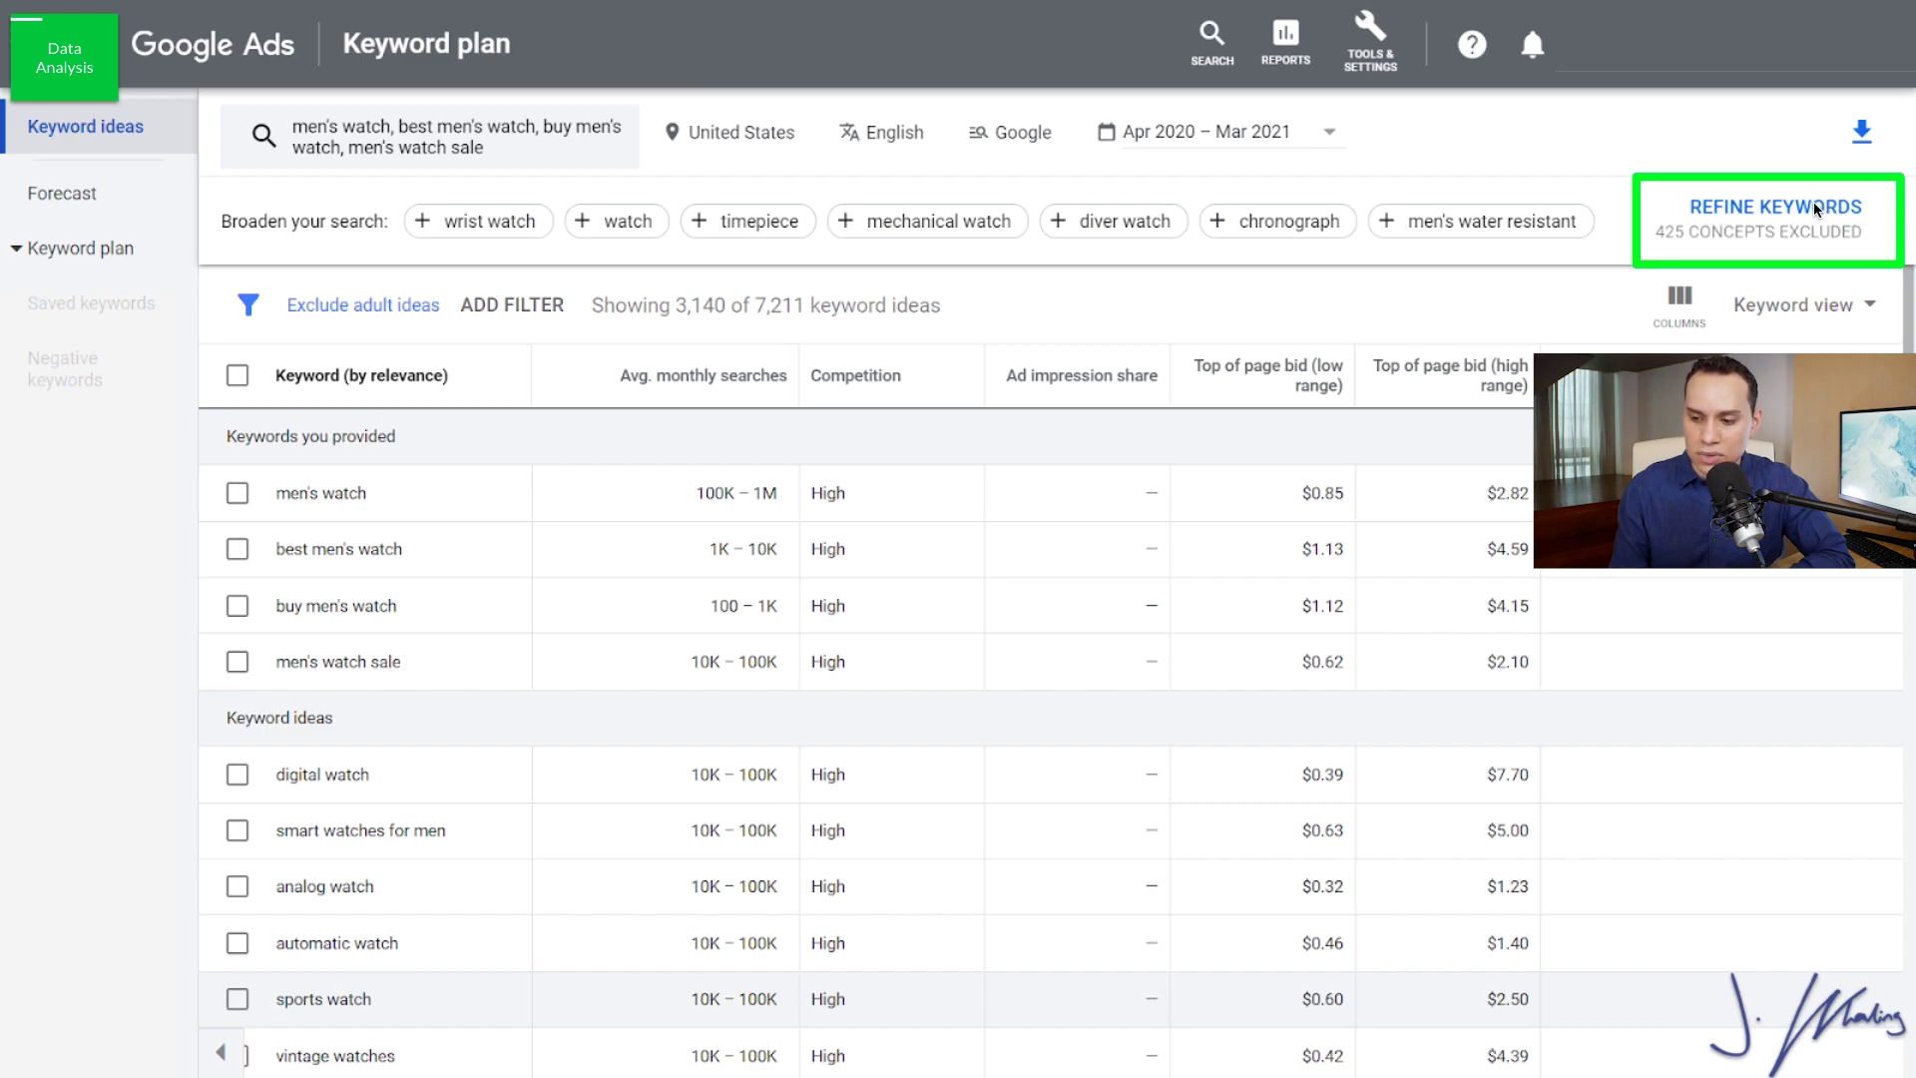
left_click(1746, 209)
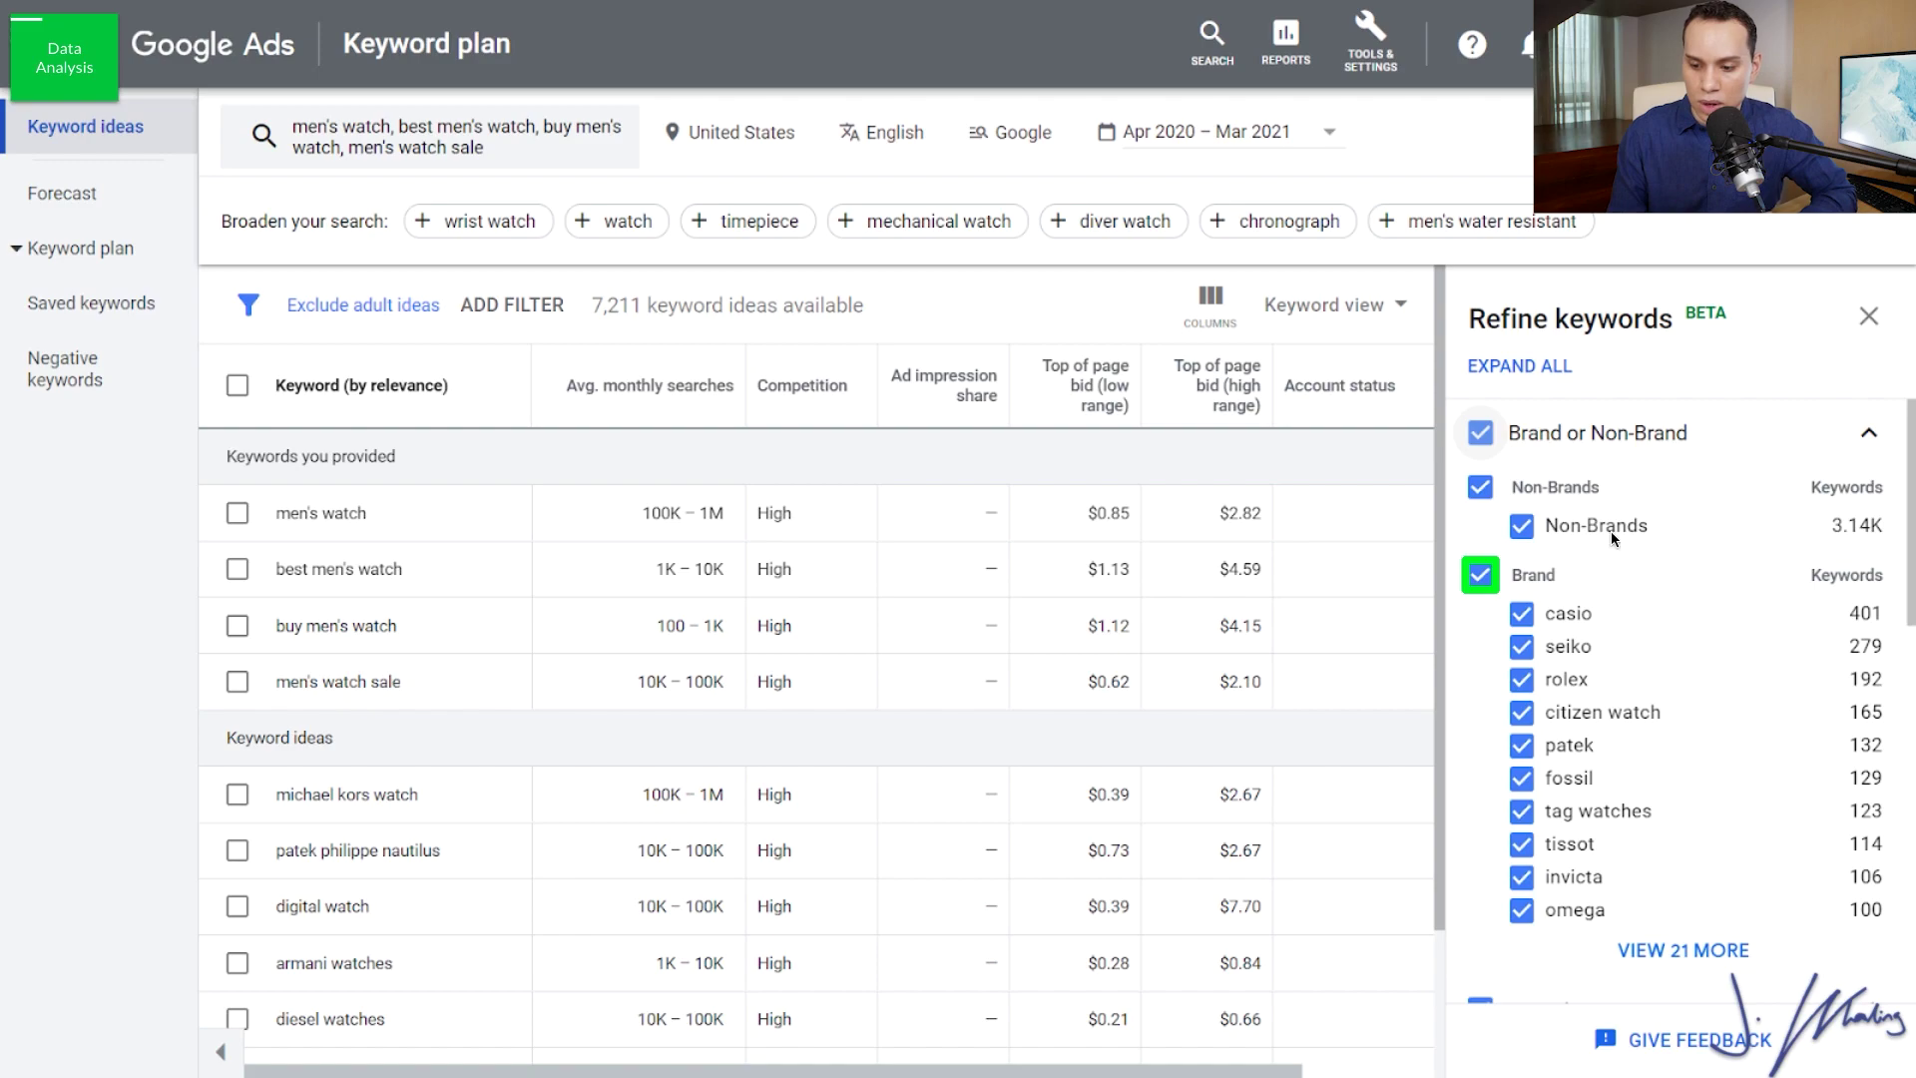
left_click(1489, 579)
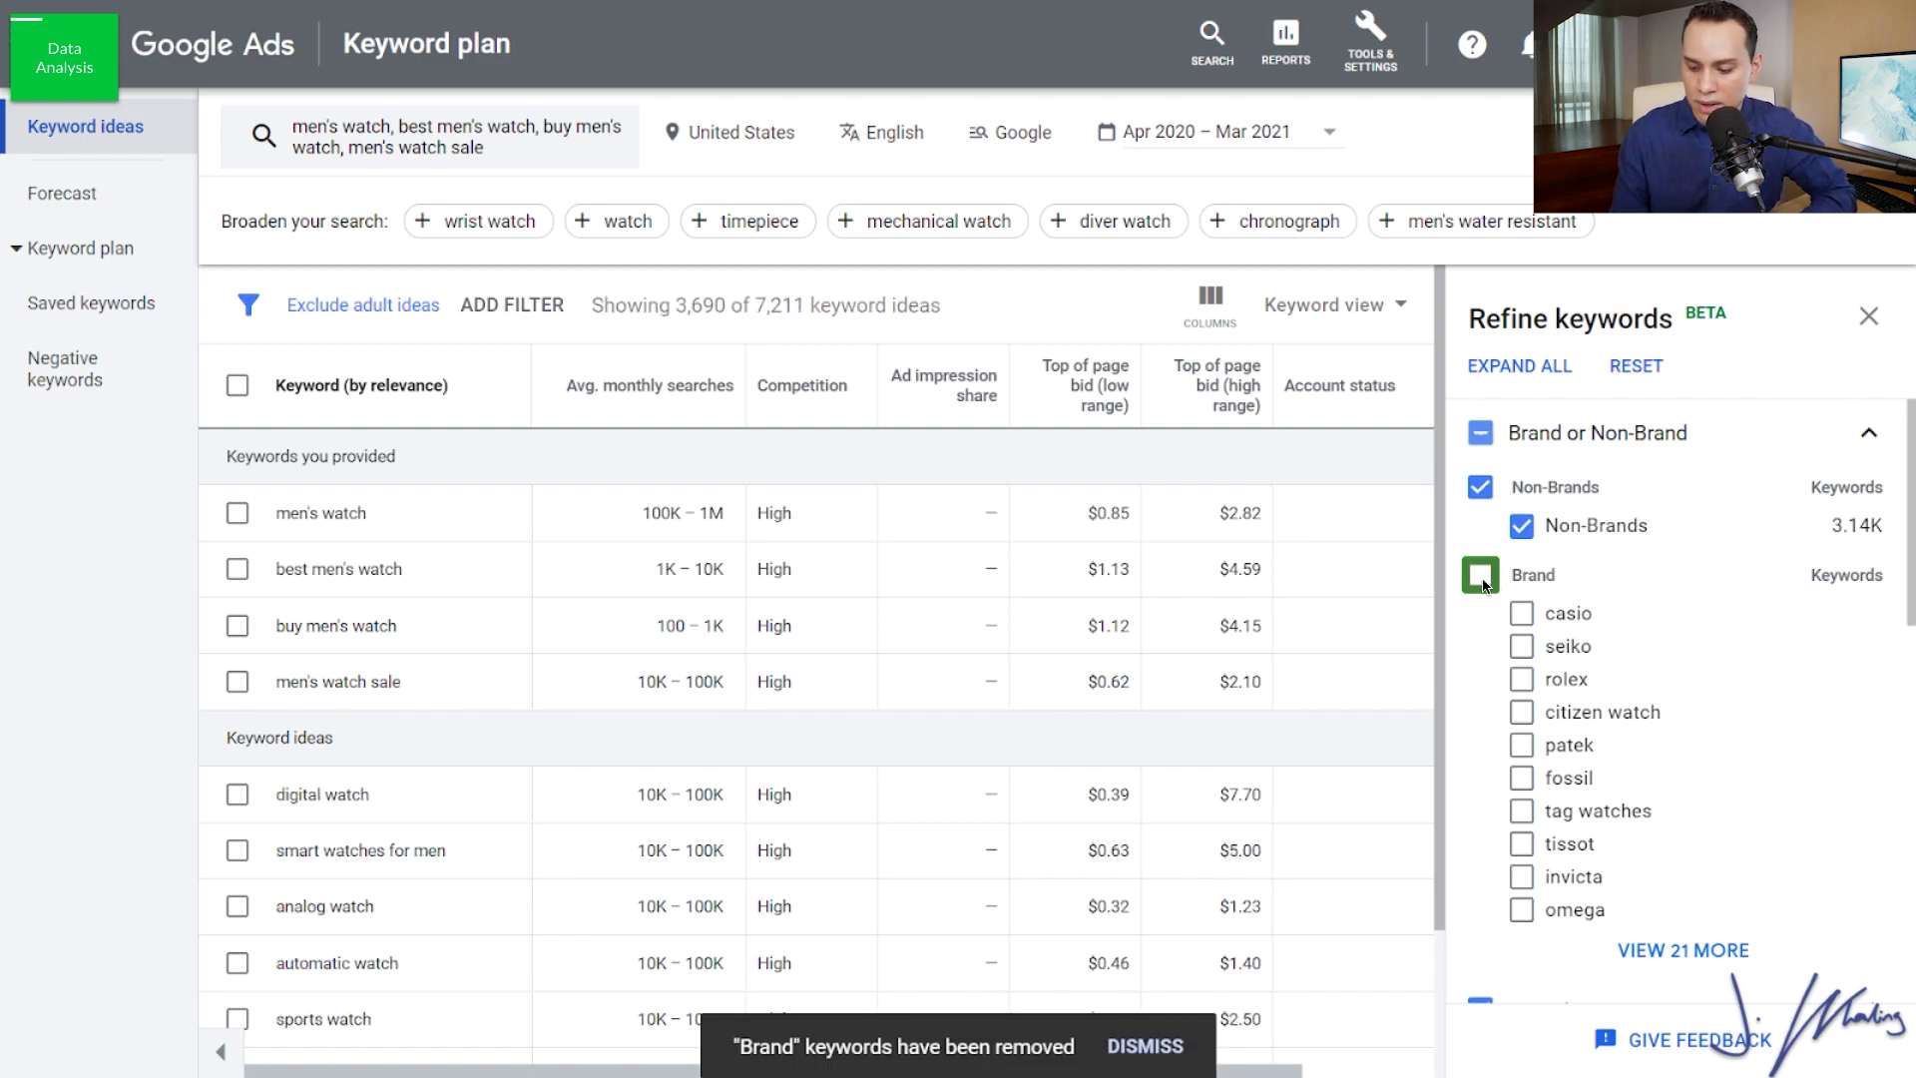
scroll(1482, 578, "down", 4)
left_click(1480, 636)
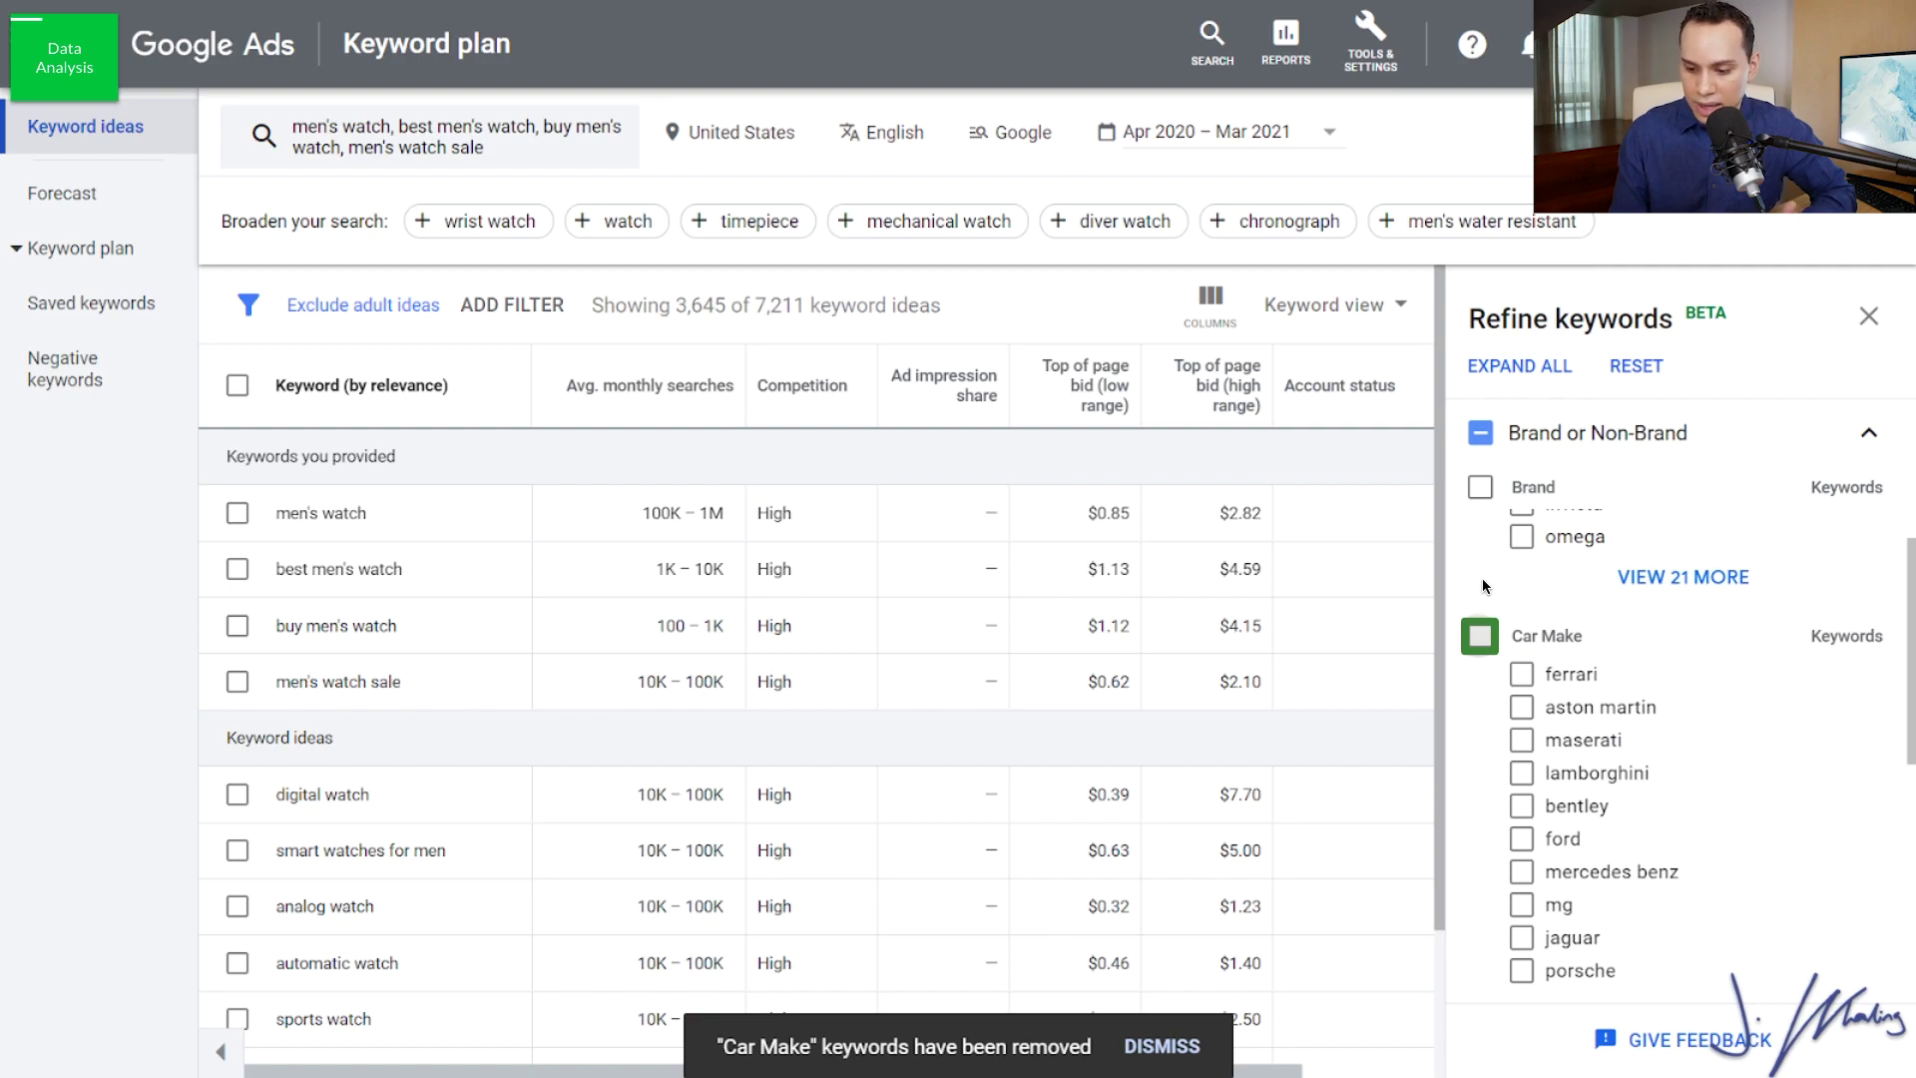
scroll(1482, 578, "down", 5)
left_click(1480, 507)
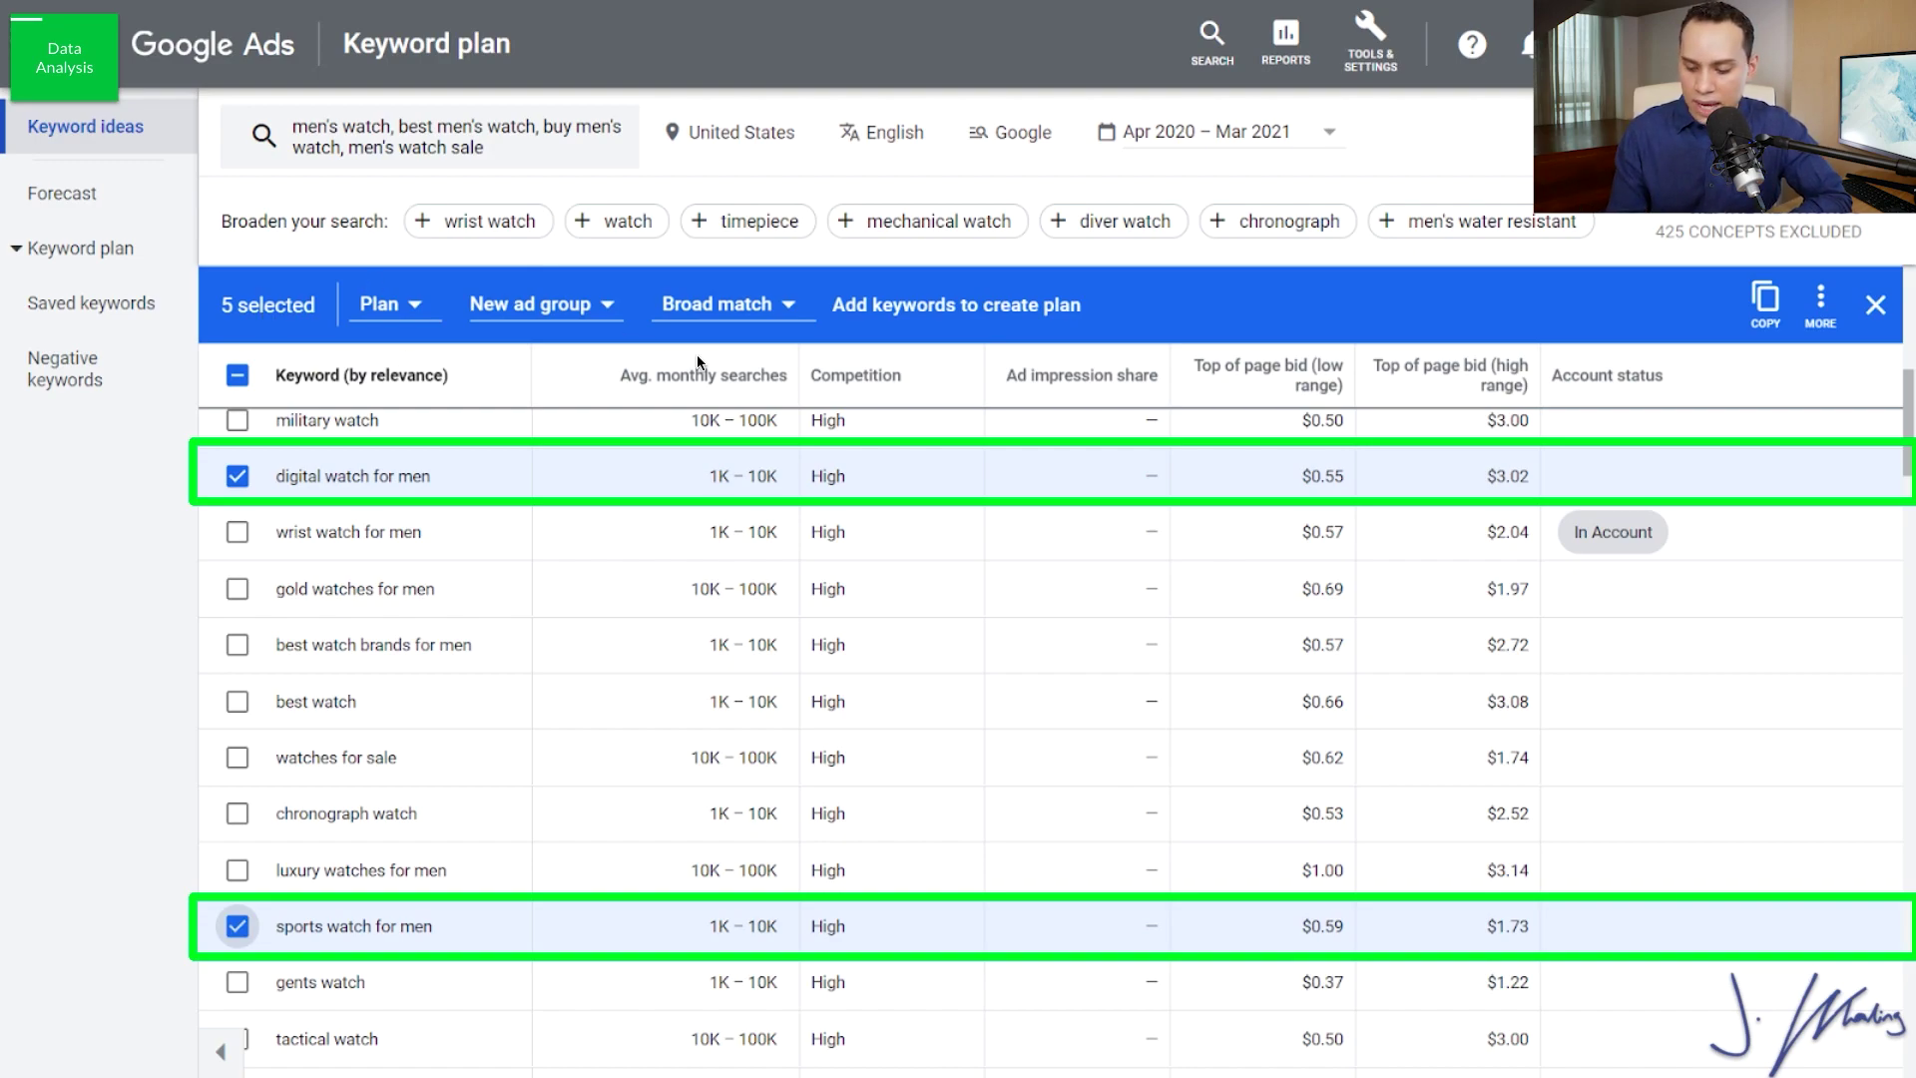
Step: Assign the selected keywords to the plan under a new ad group named "Watches - Digital"
scroll(699, 361, "up", 5)
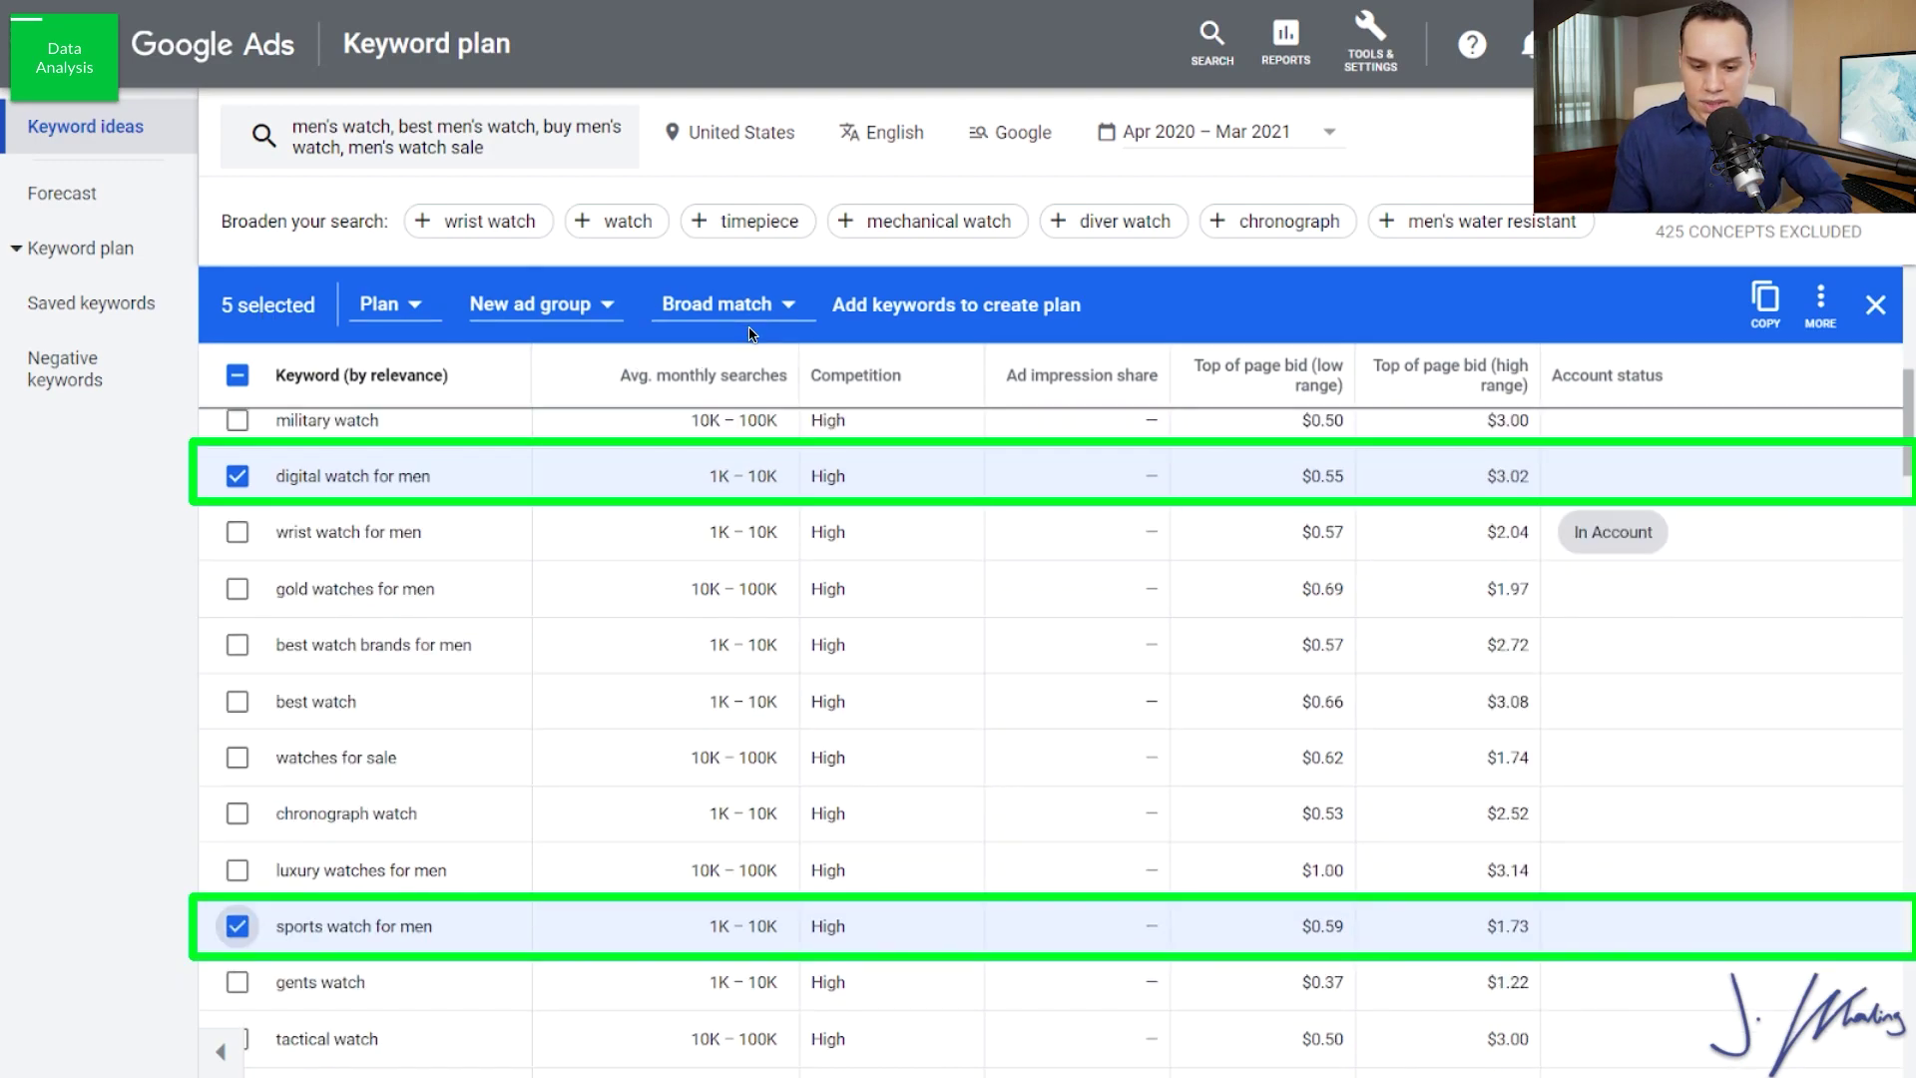
left_click(411, 309)
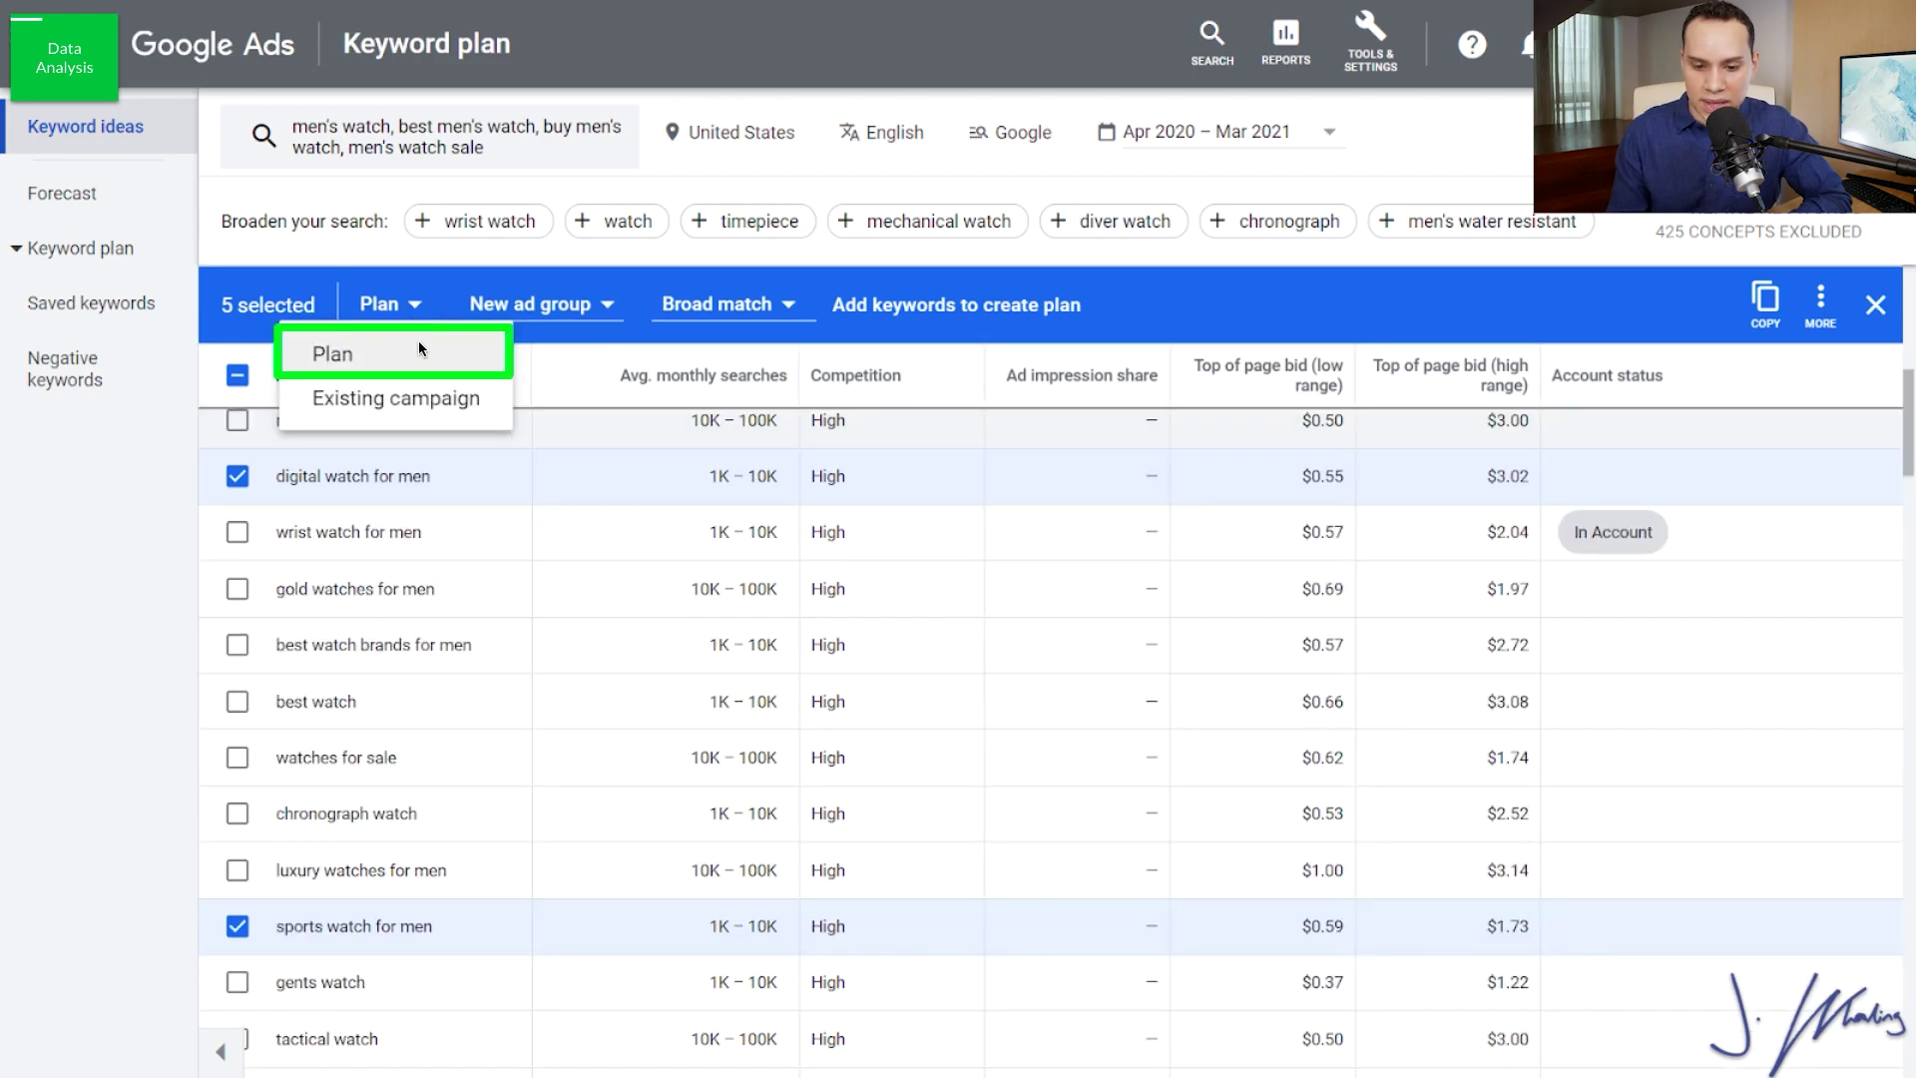
left_click(361, 355)
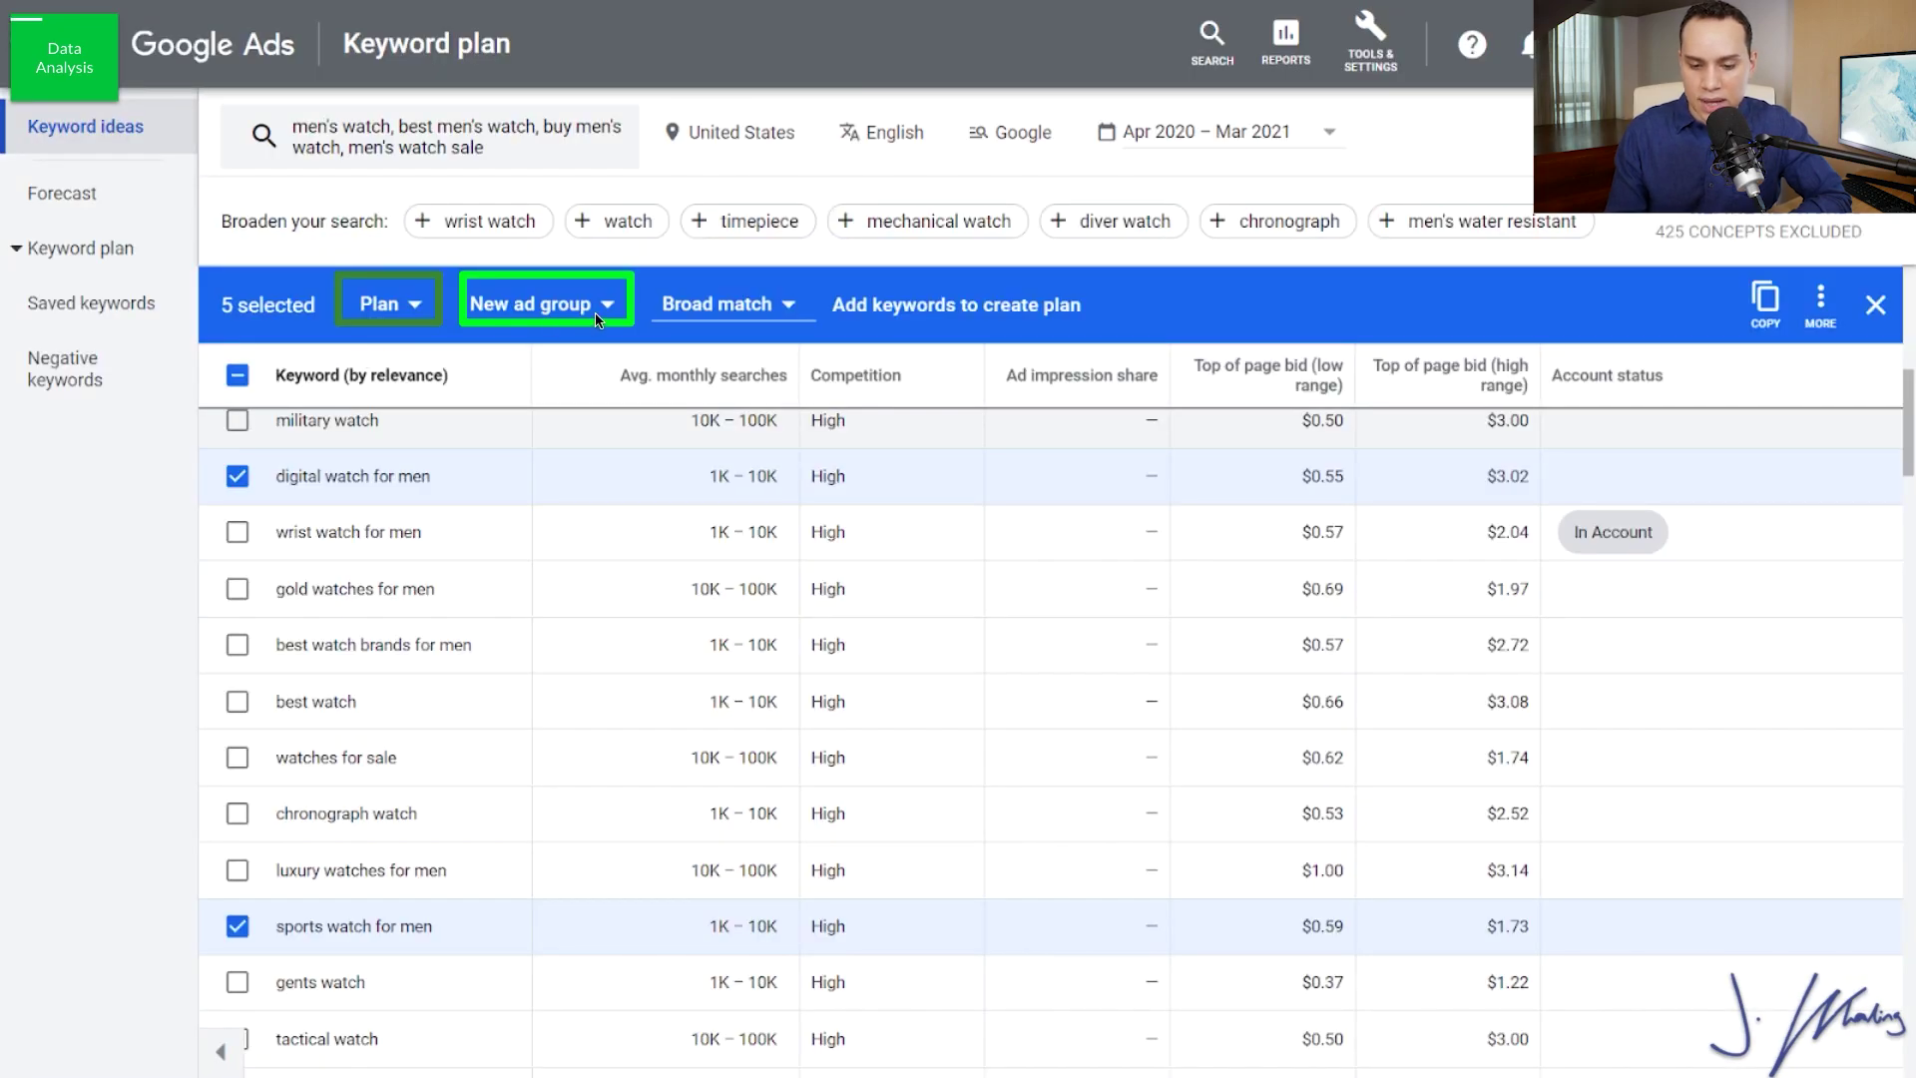
left_click(597, 310)
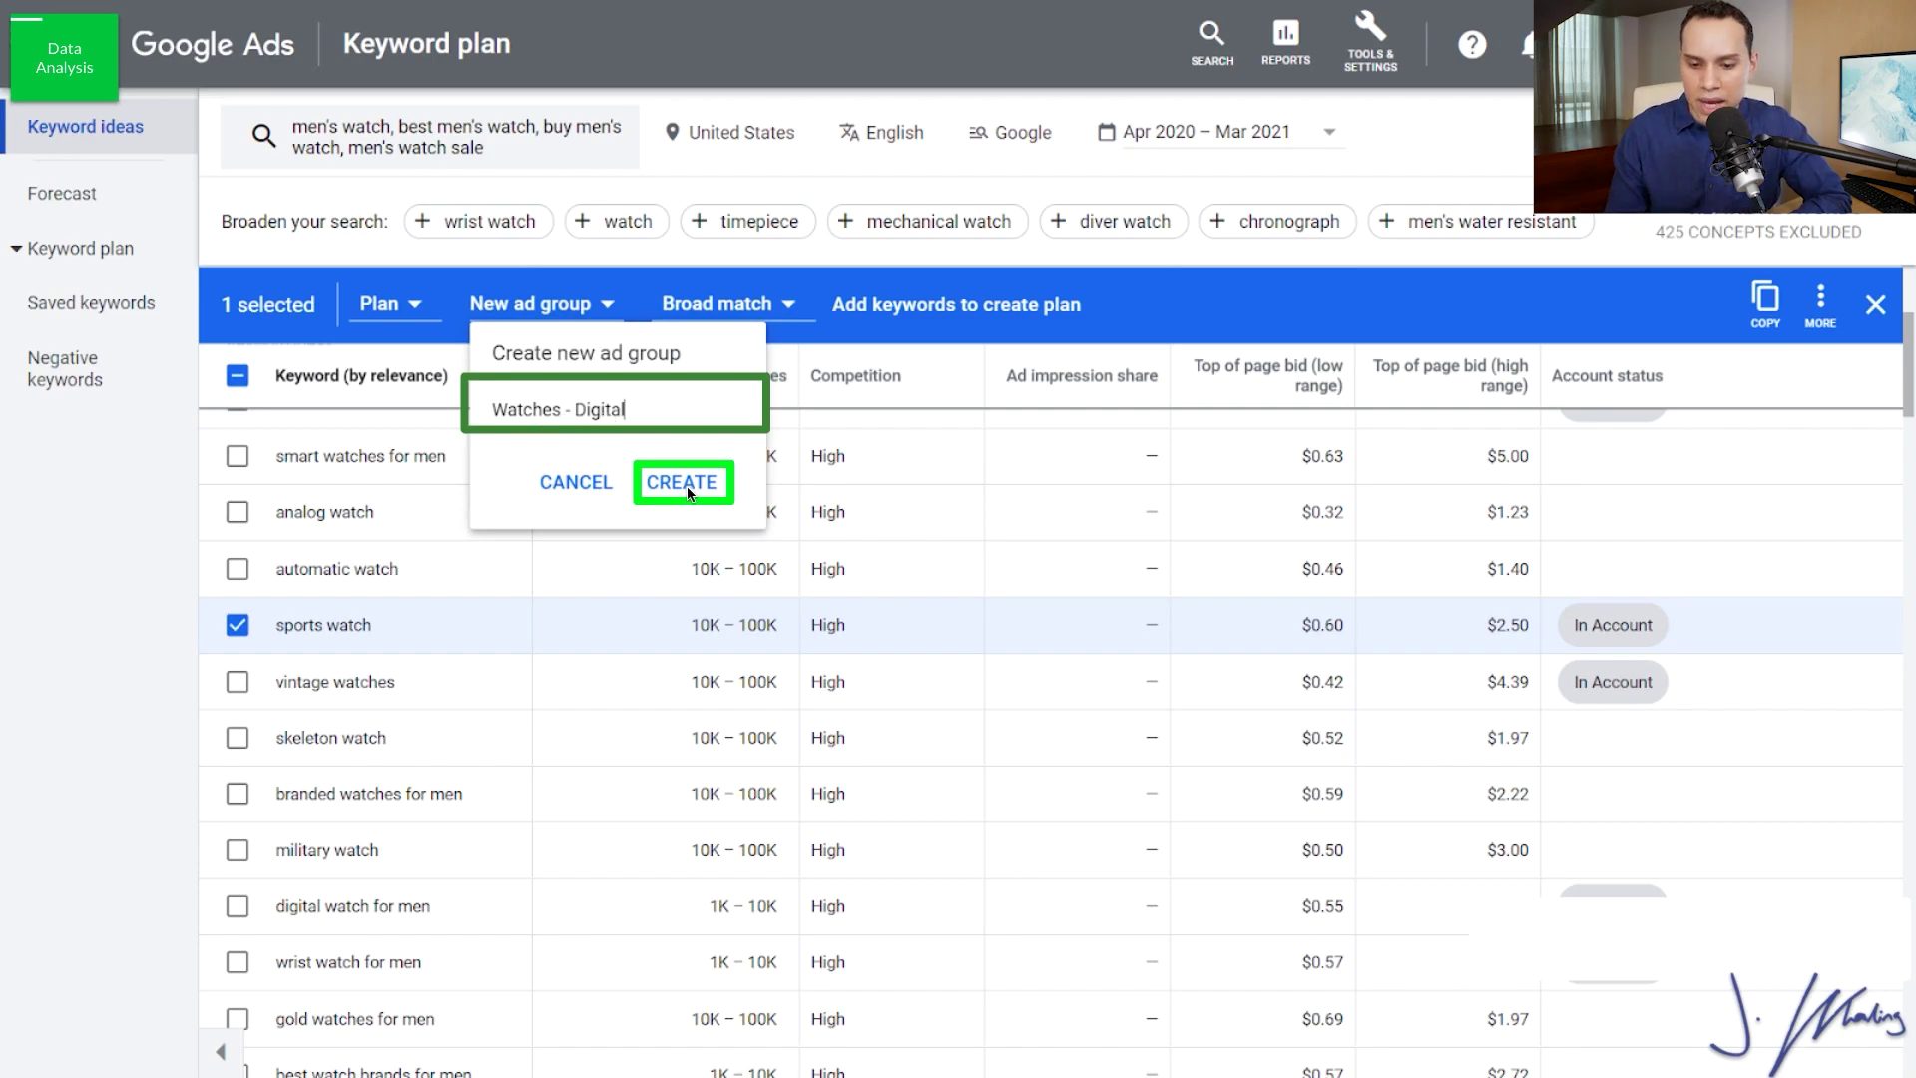
left_click(684, 483)
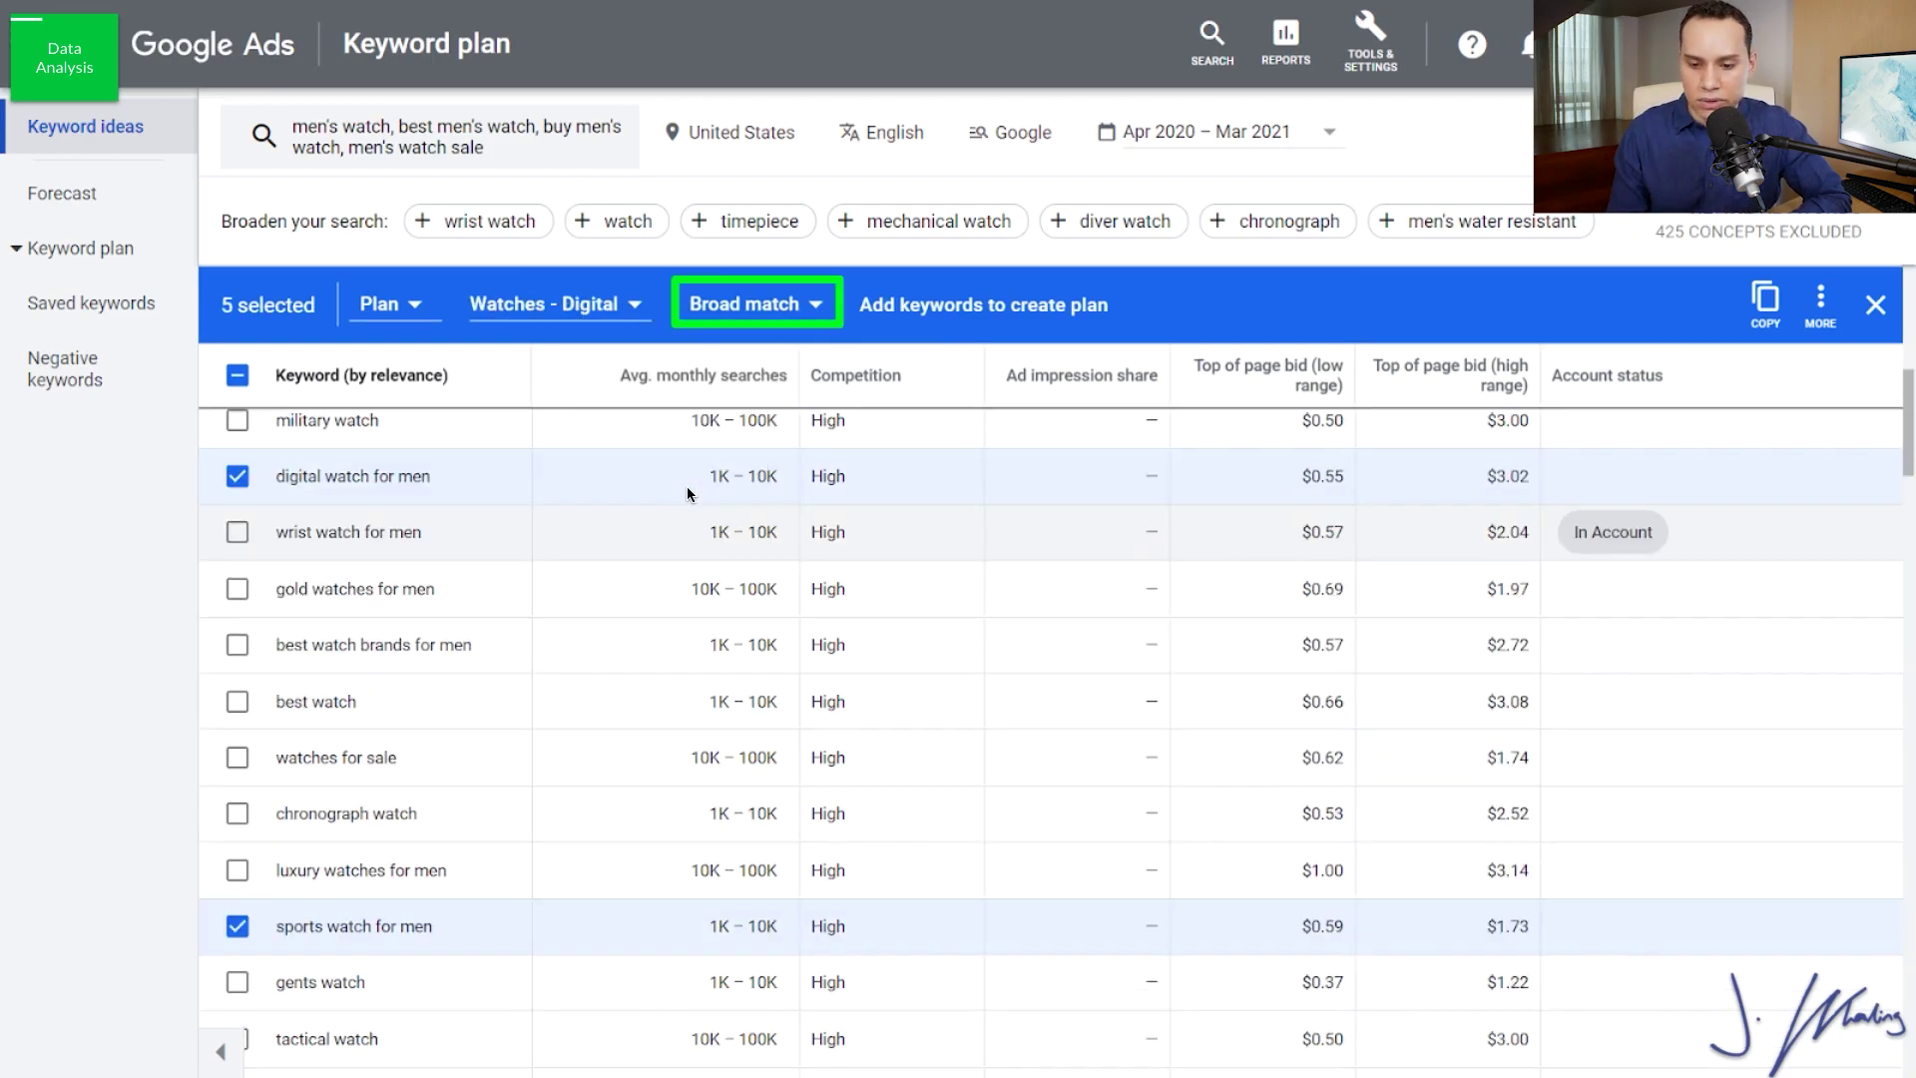
Step: Set the match type to Phrase match and add the selected digital, sports and surf watch keywords to the plan
left_click(814, 310)
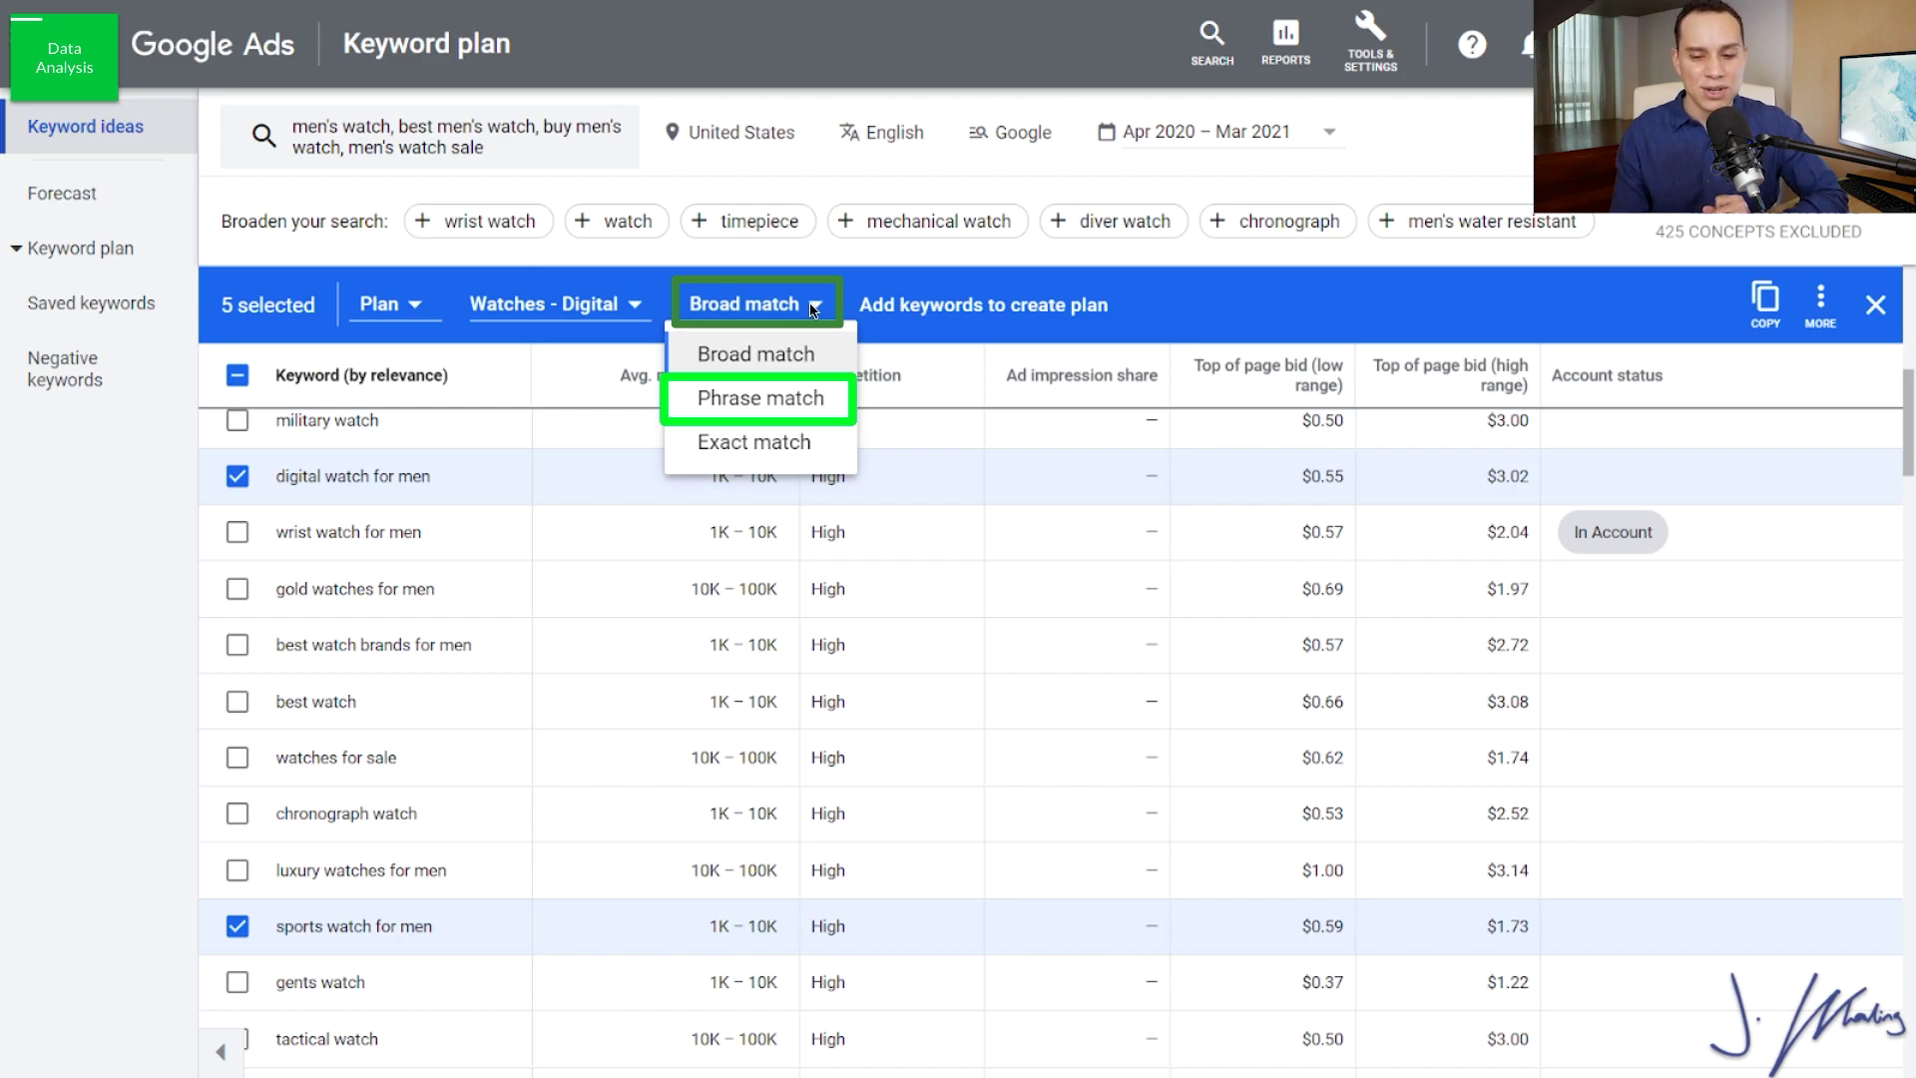
left_click(796, 417)
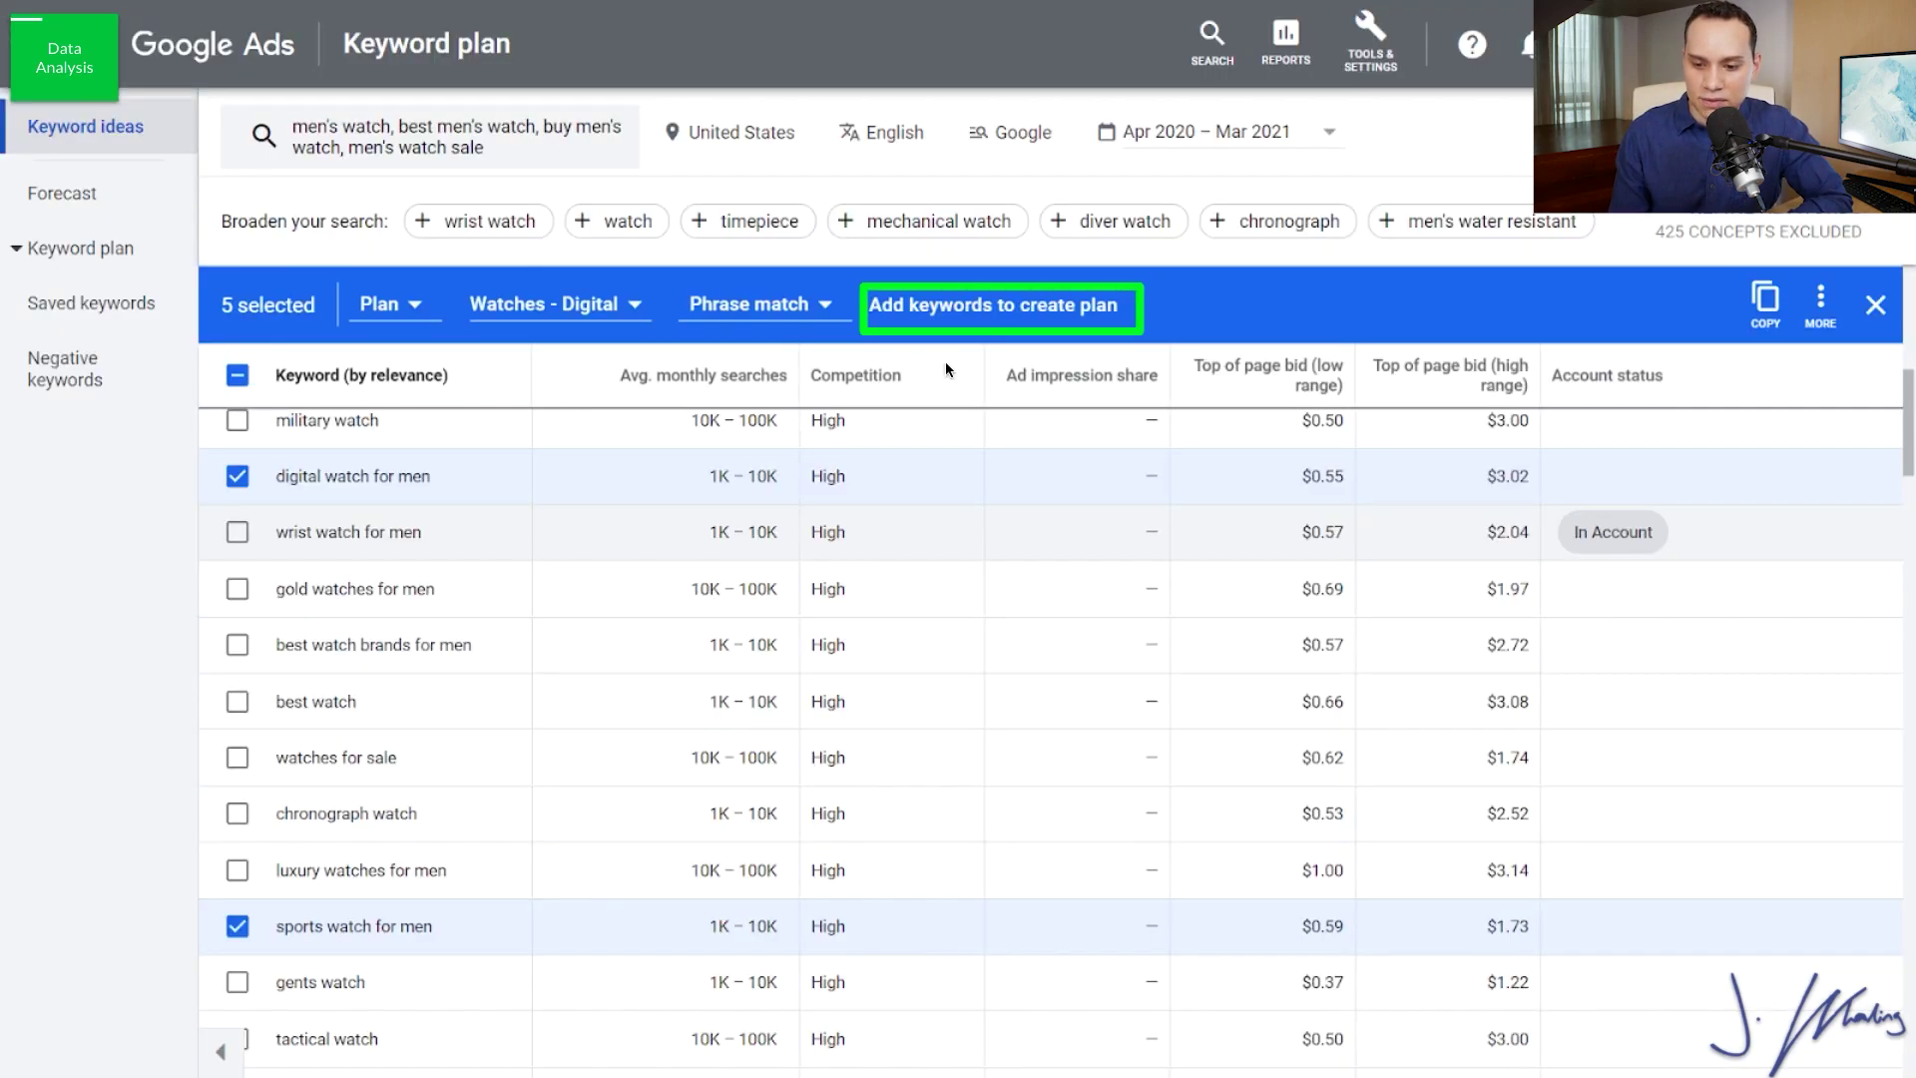
left_click(1038, 315)
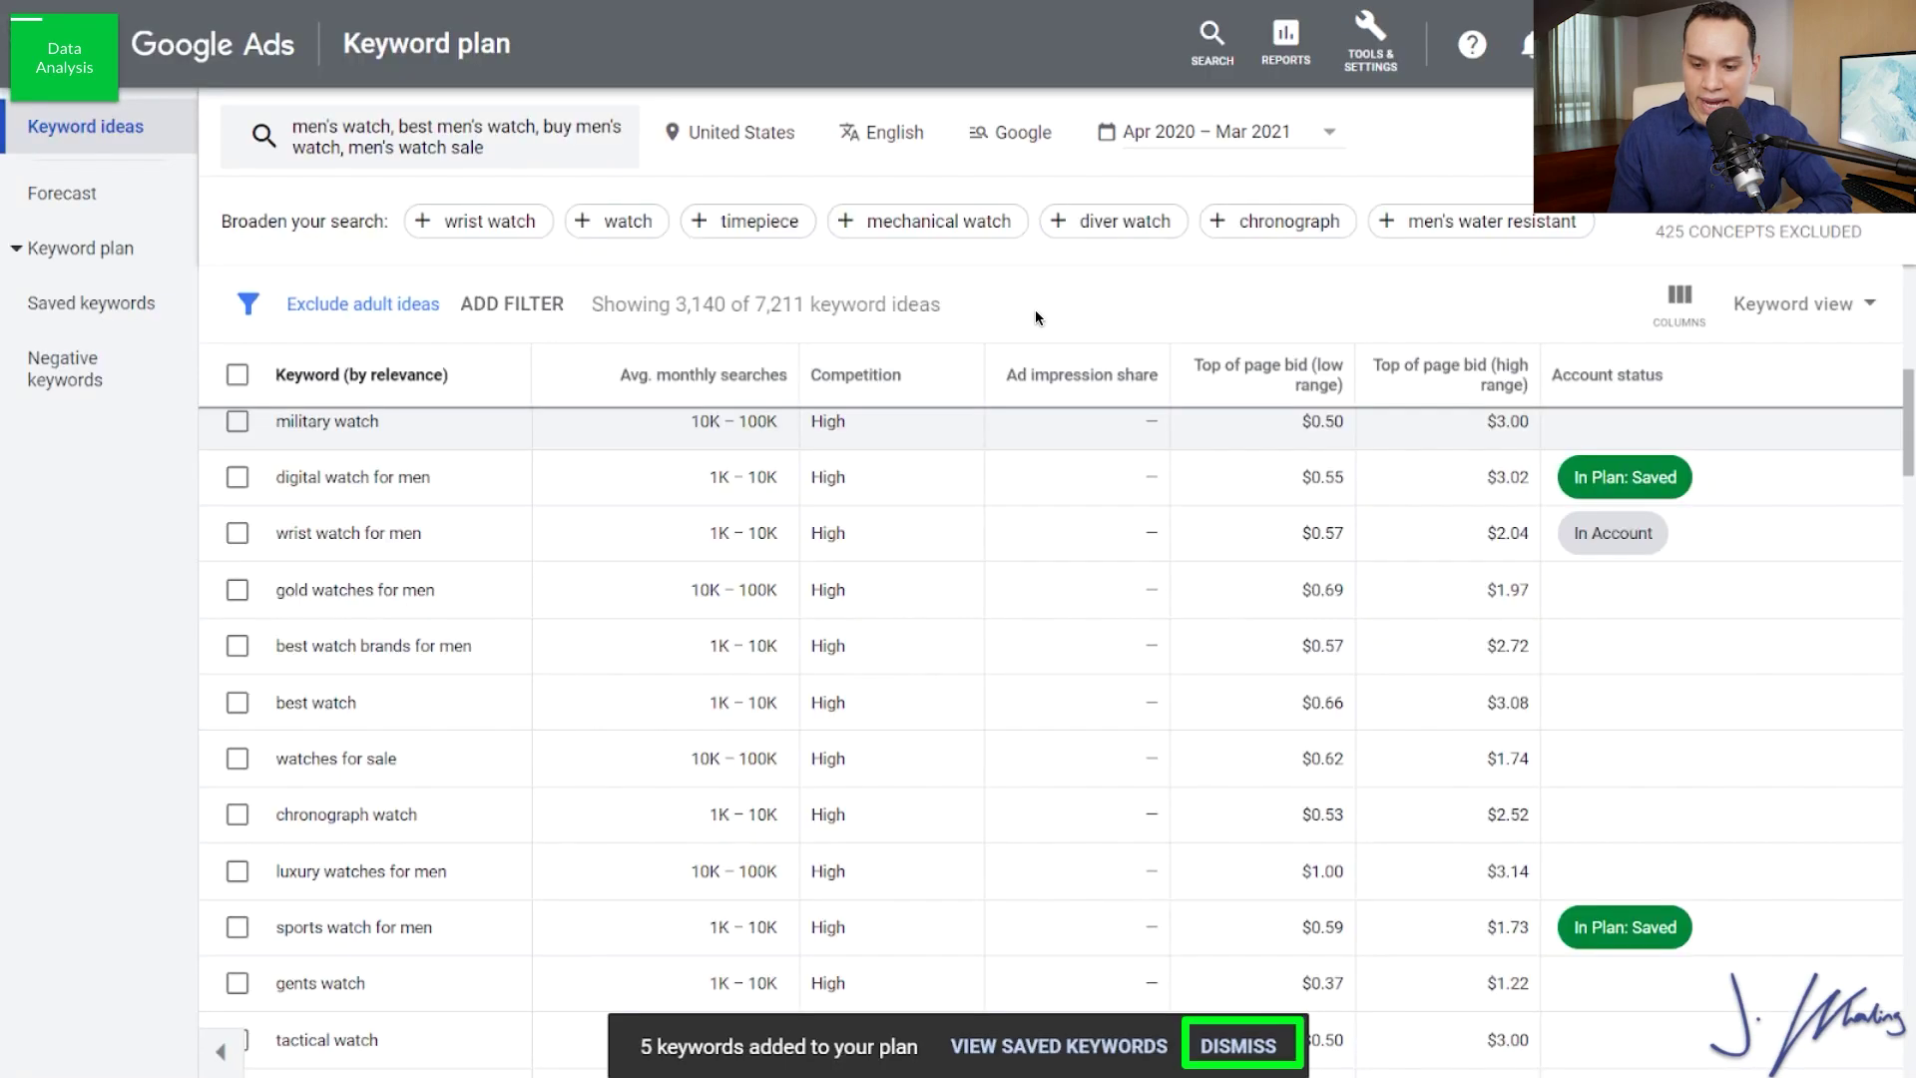
left_click(1229, 1033)
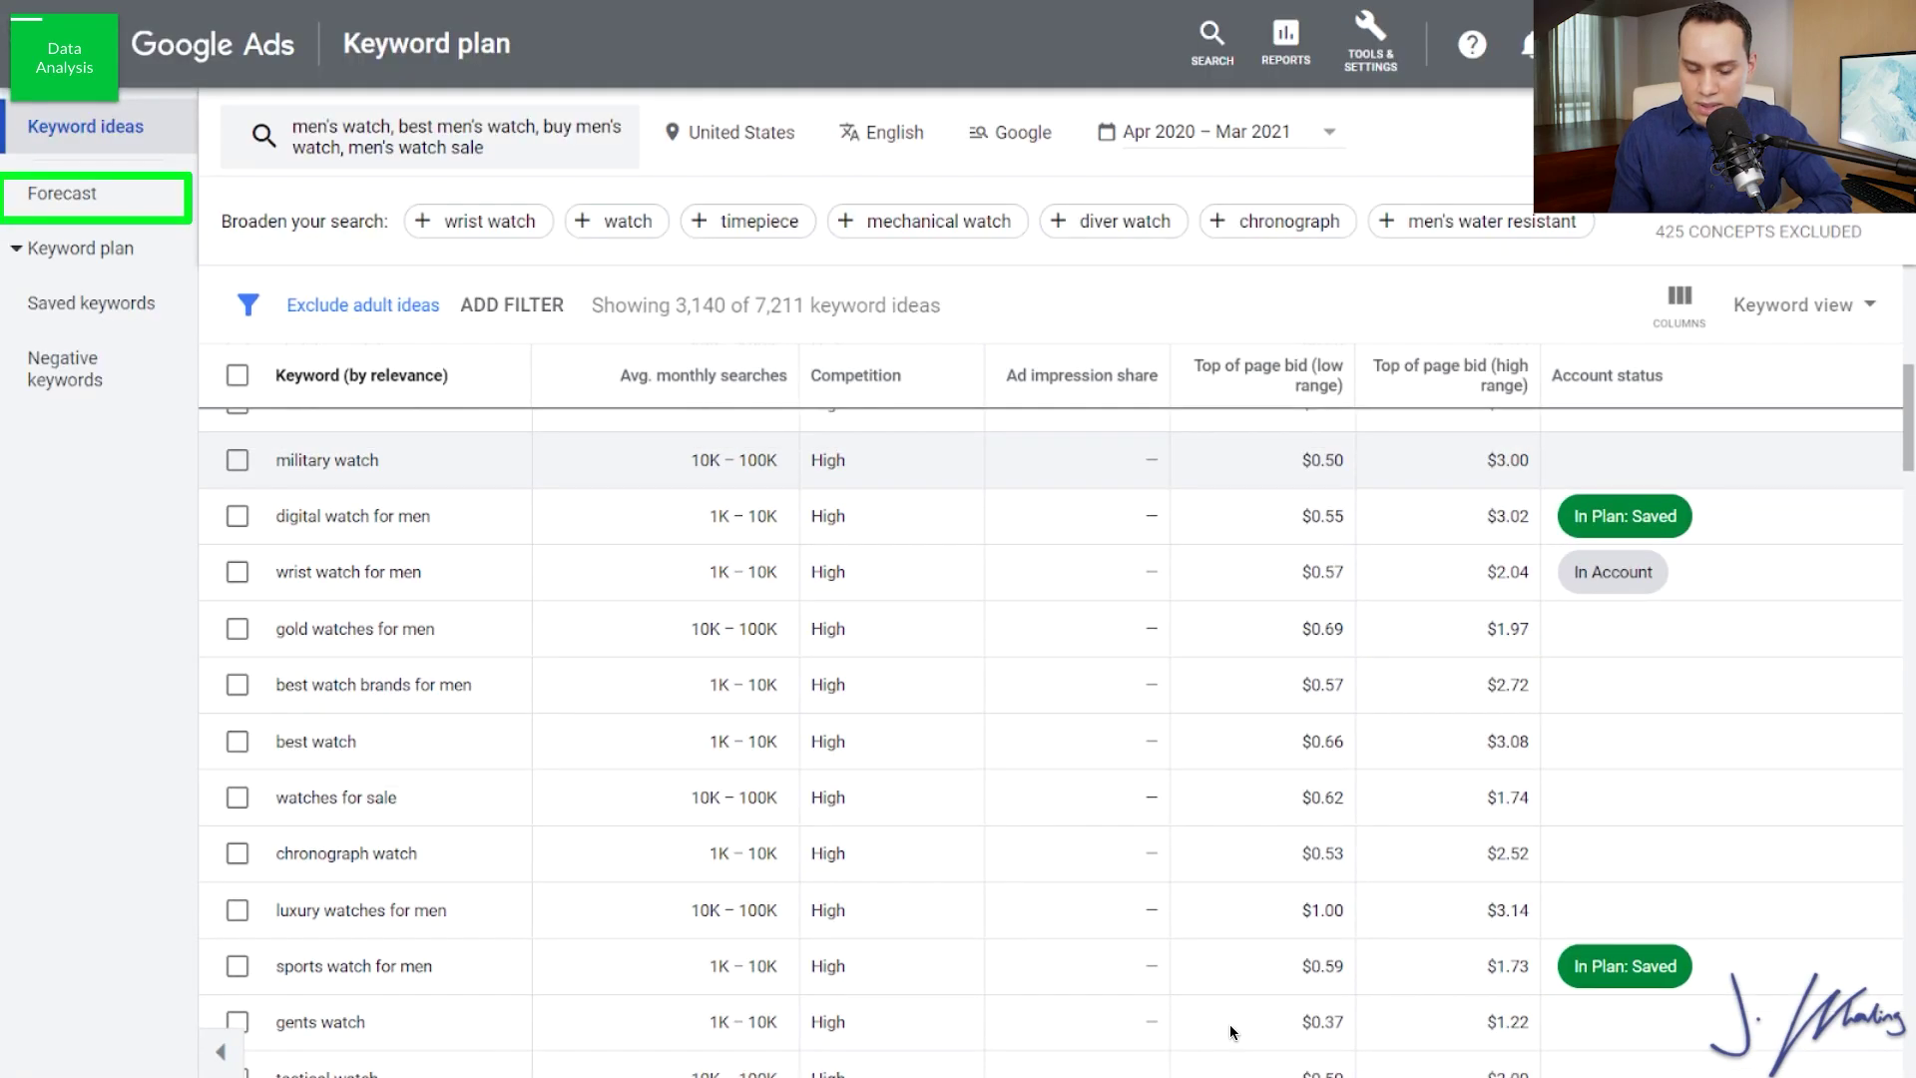
Step: Open the plan's forecast and review the overall metrics, per-keyword estimates, yearly trend, devices and locations
left_click(157, 217)
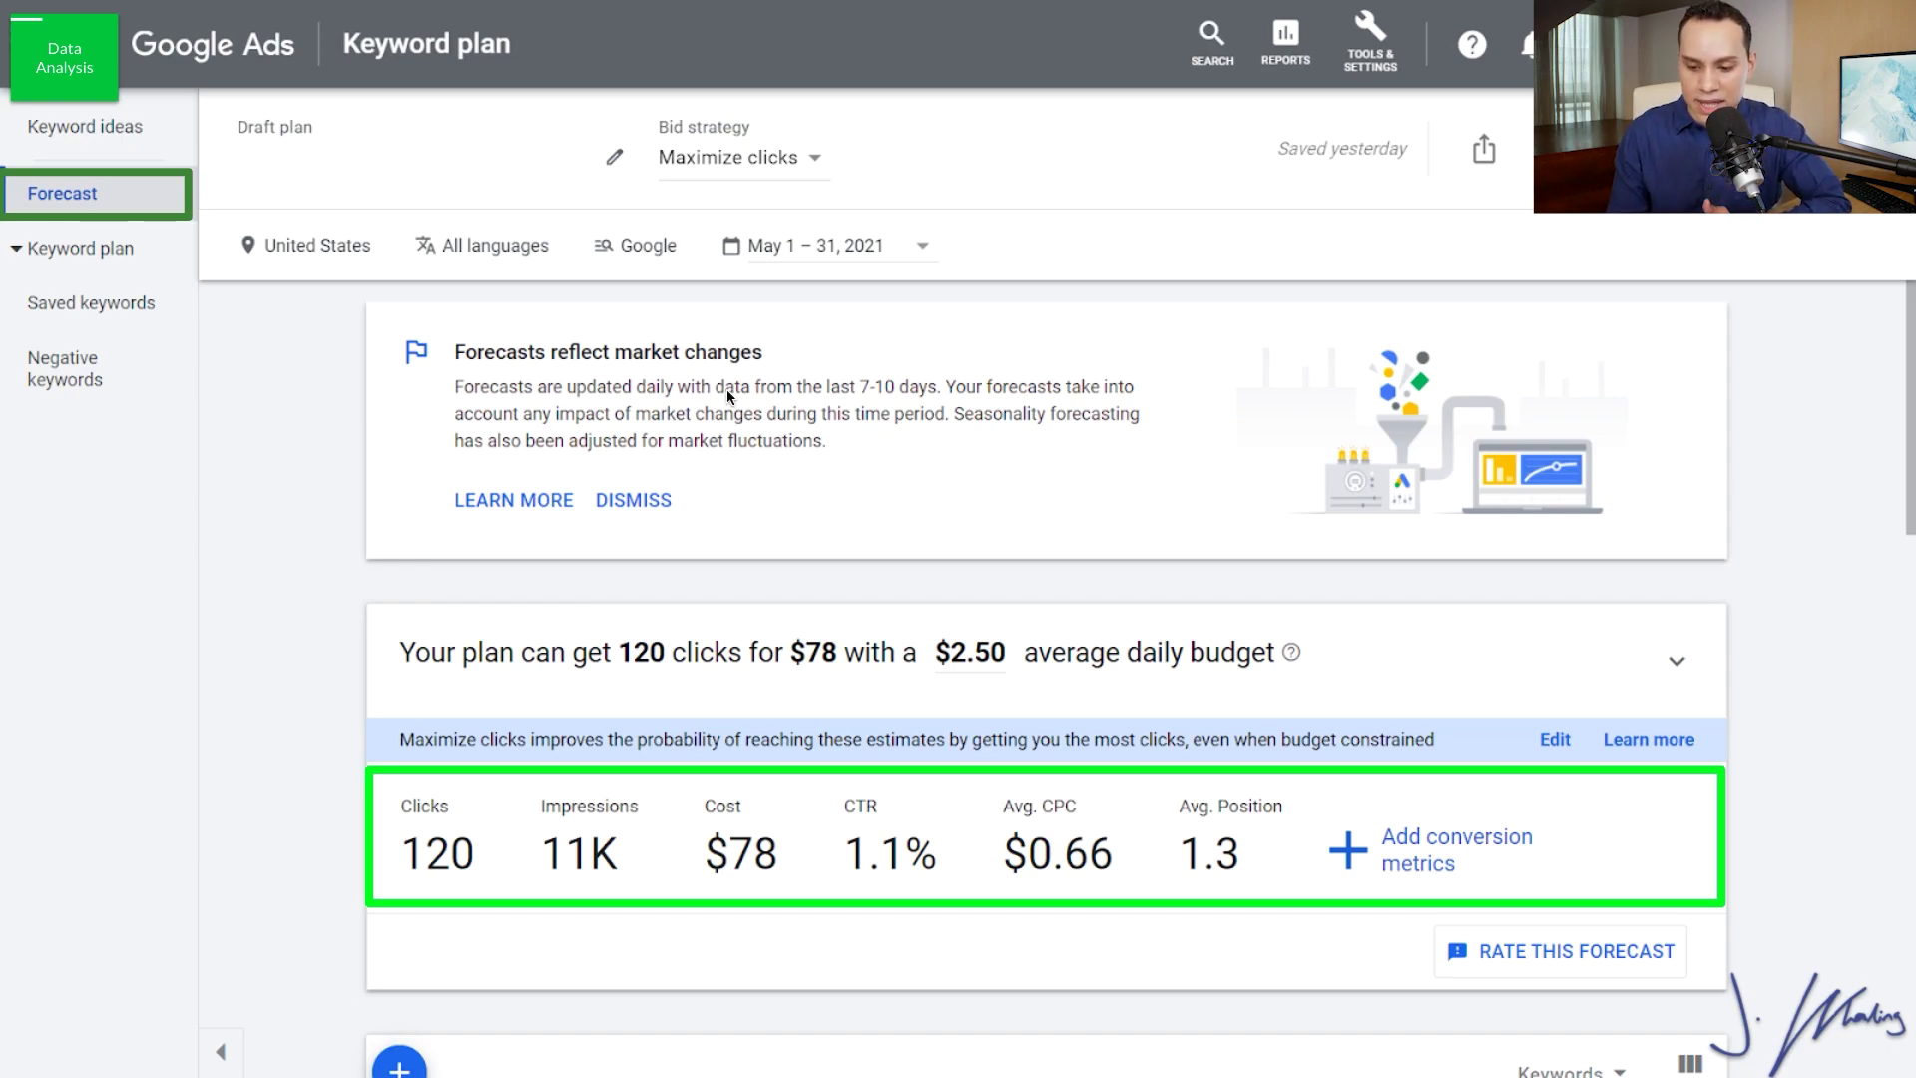
scroll(726, 394, "down", 7)
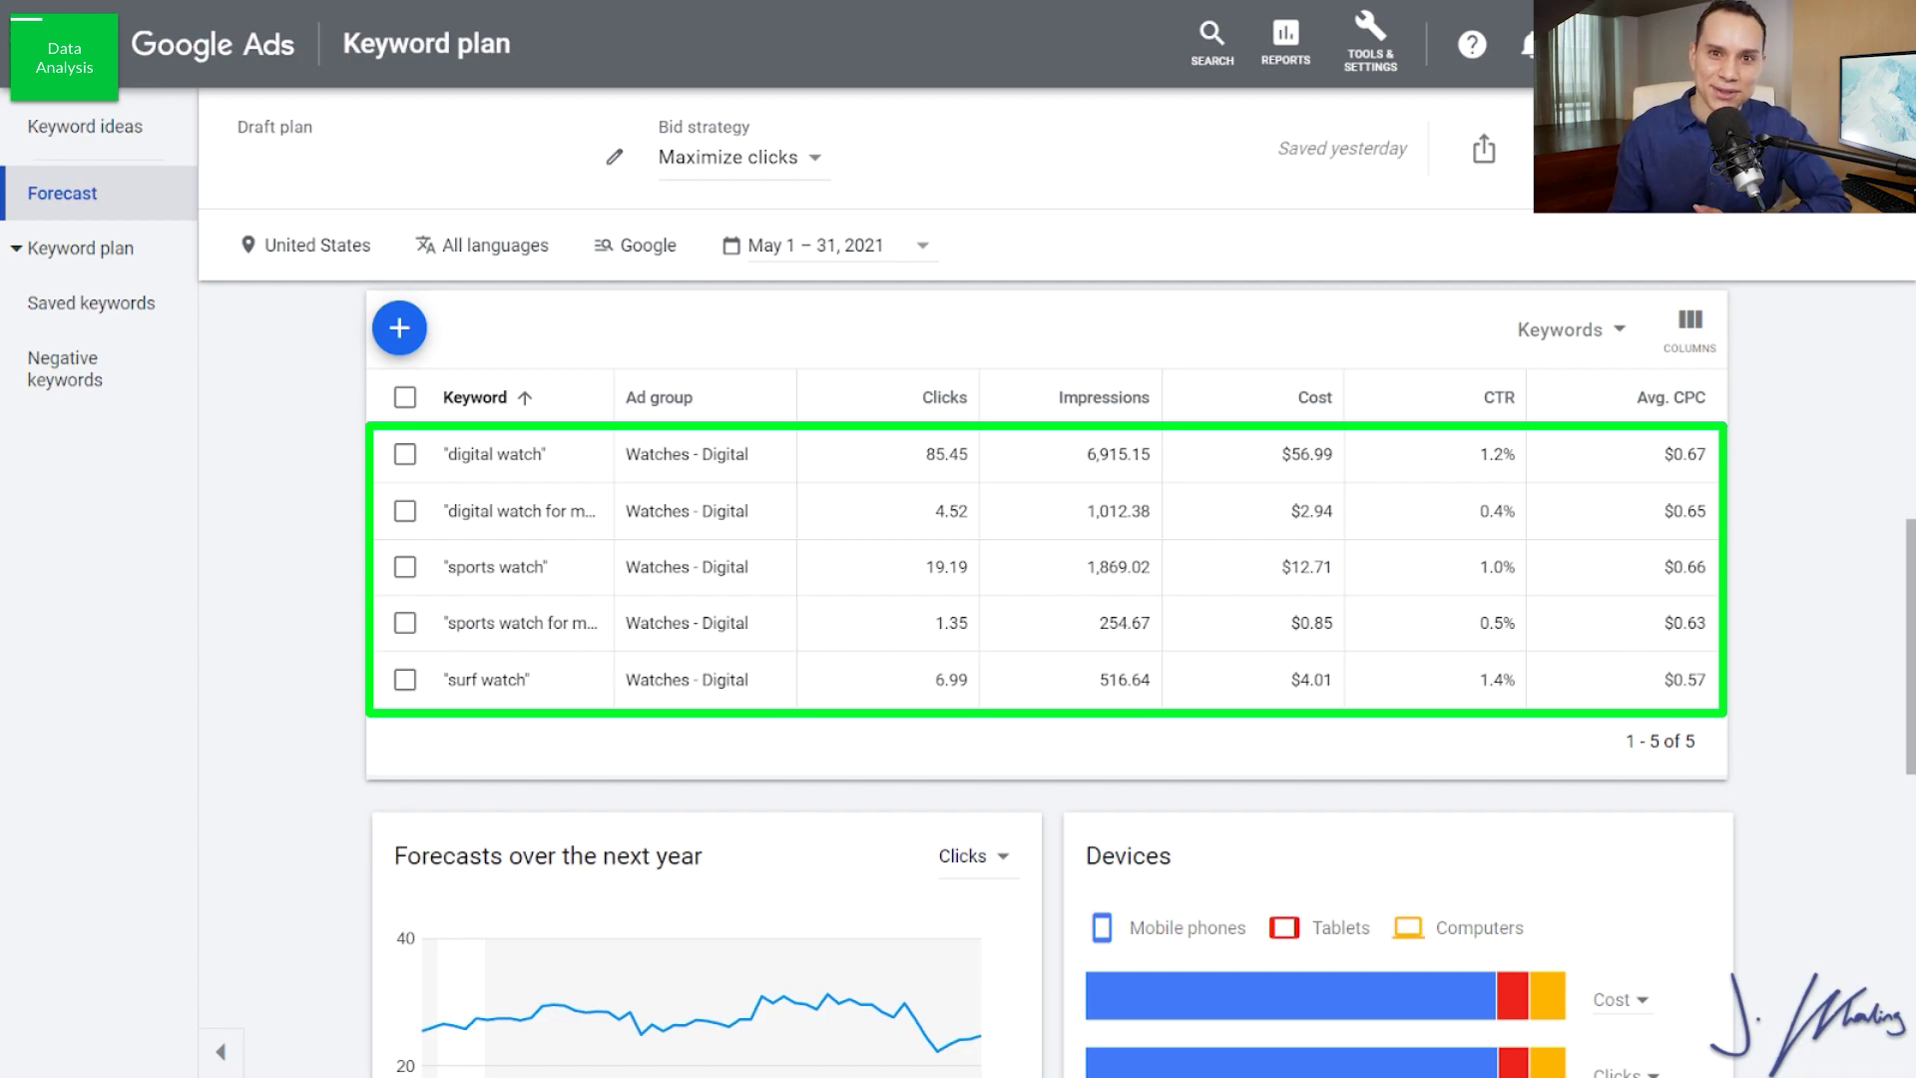
scroll(1048, 679, "down", 4)
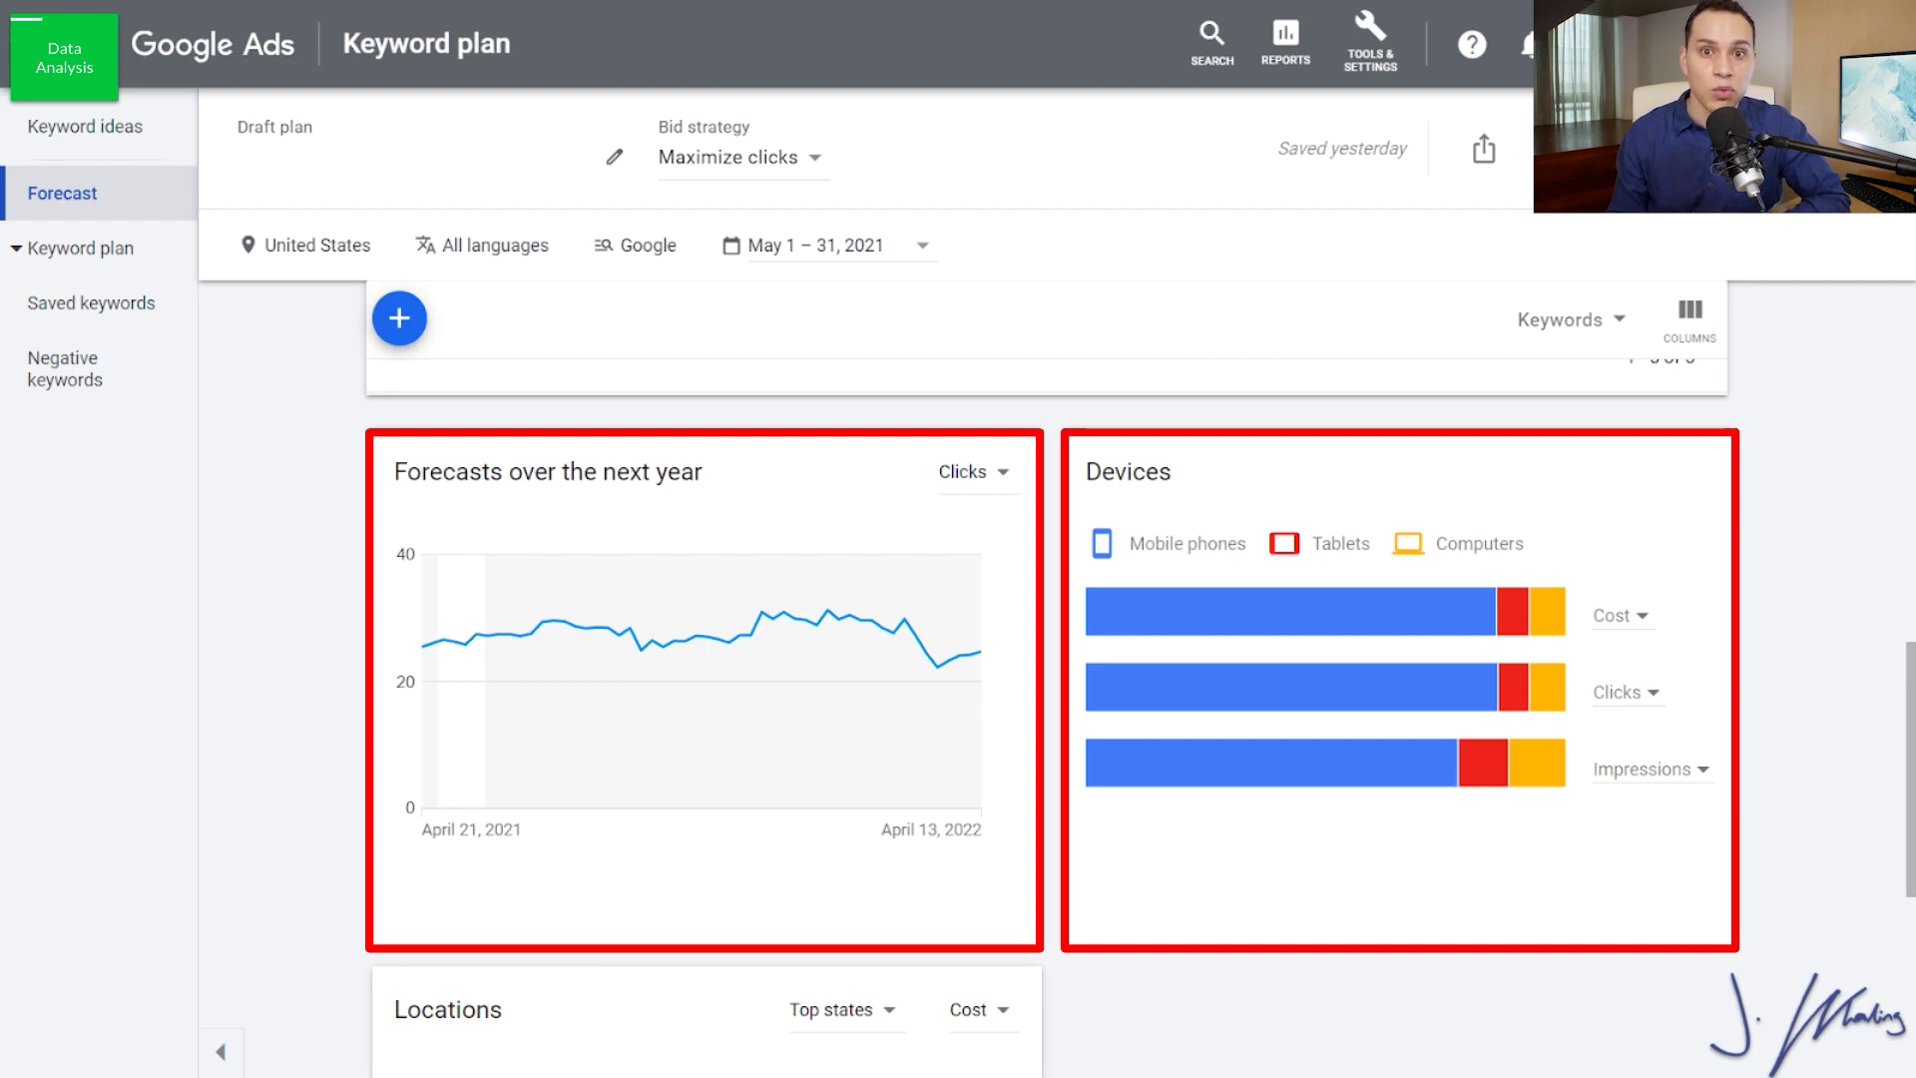
scroll(1056, 659, "down", 5)
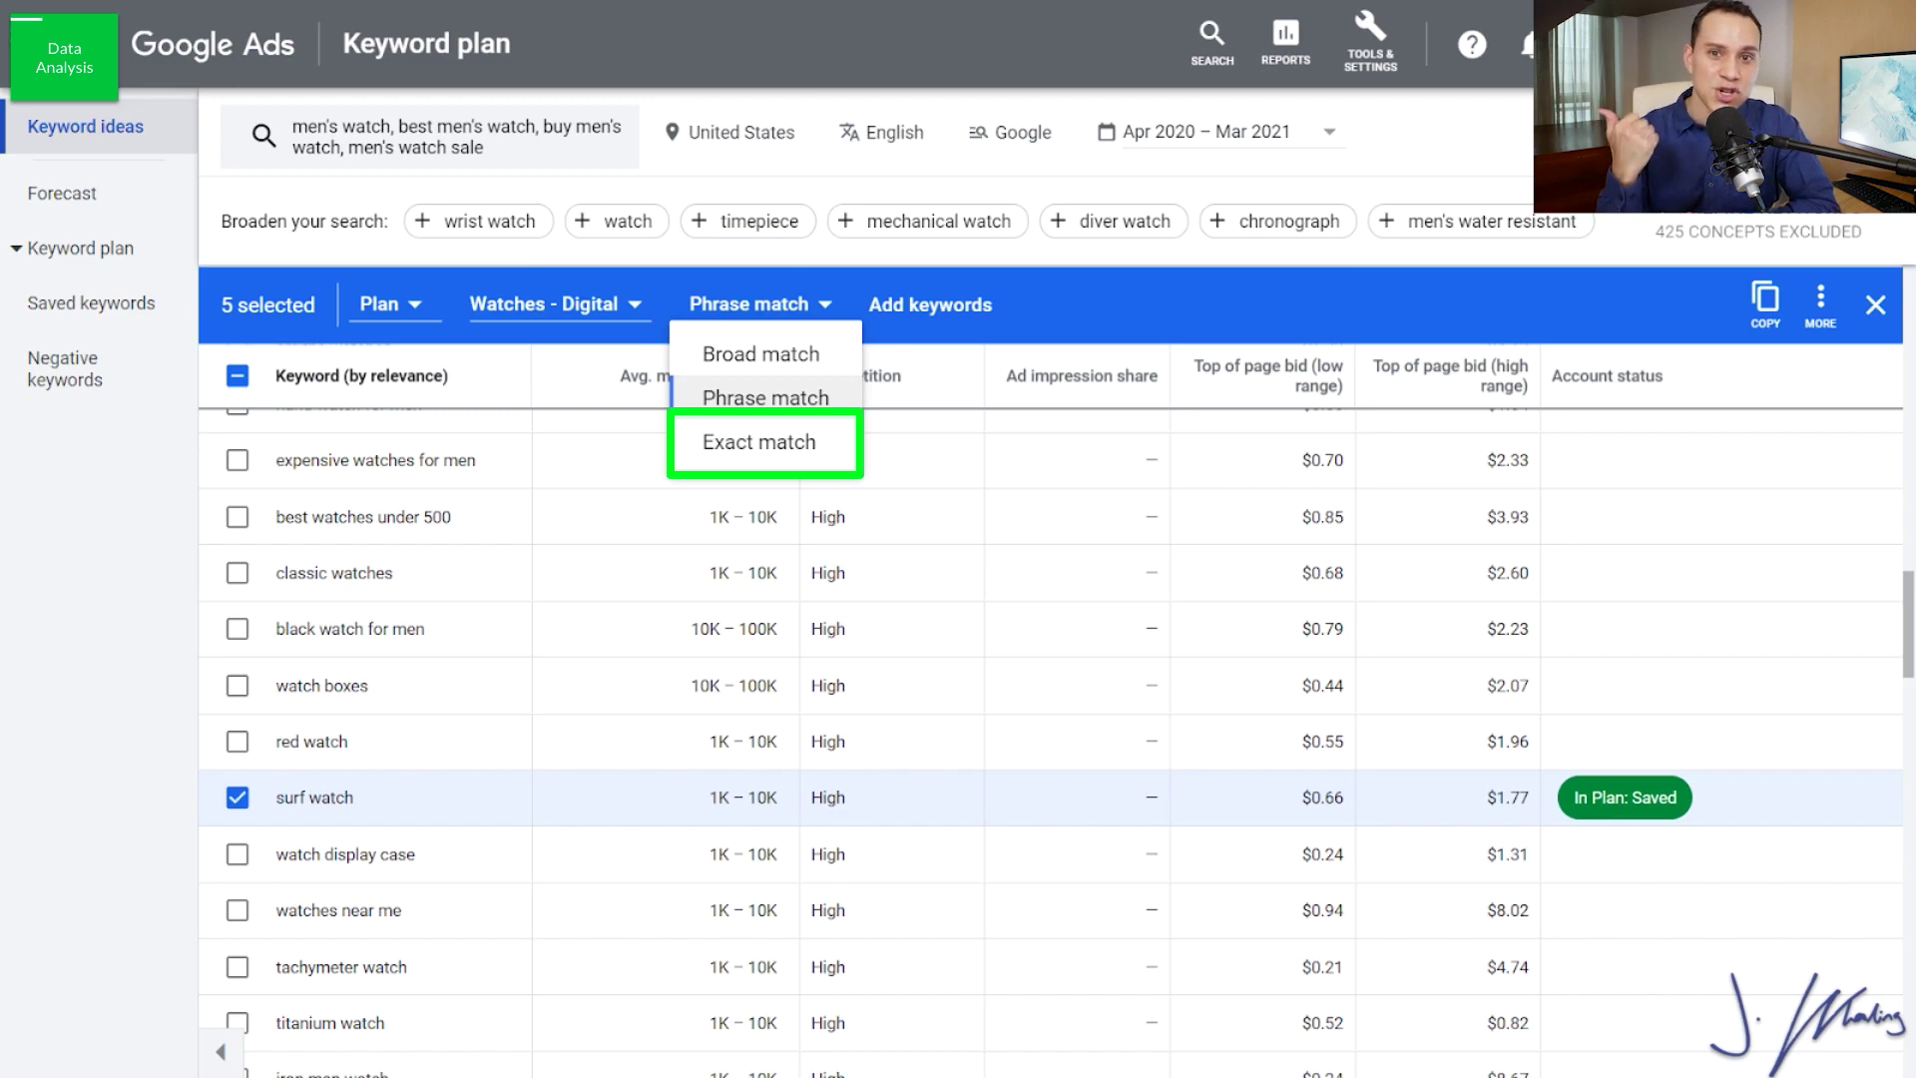
Step: Add the selected keywords to the Watches - Digital ad group as Exact match and open the plan's saved keywords
left_click(814, 440)
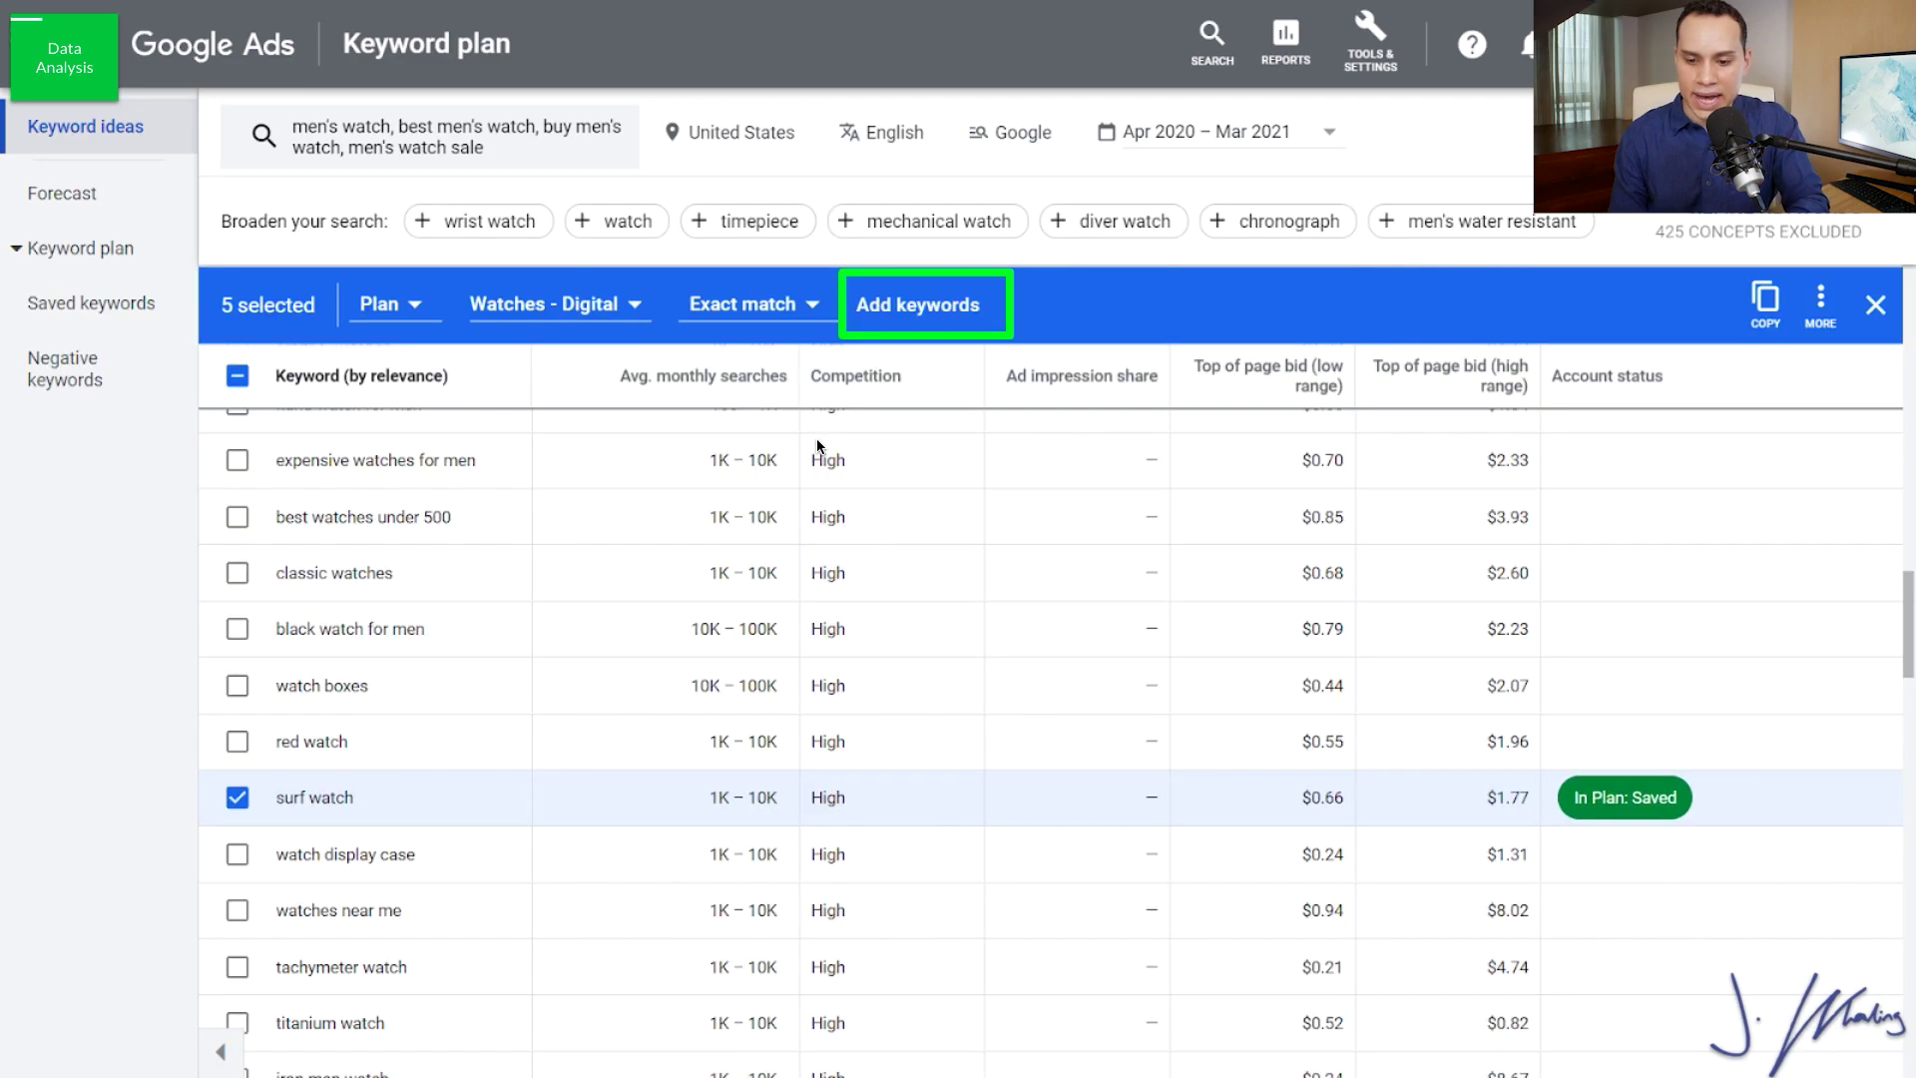
left_click(934, 331)
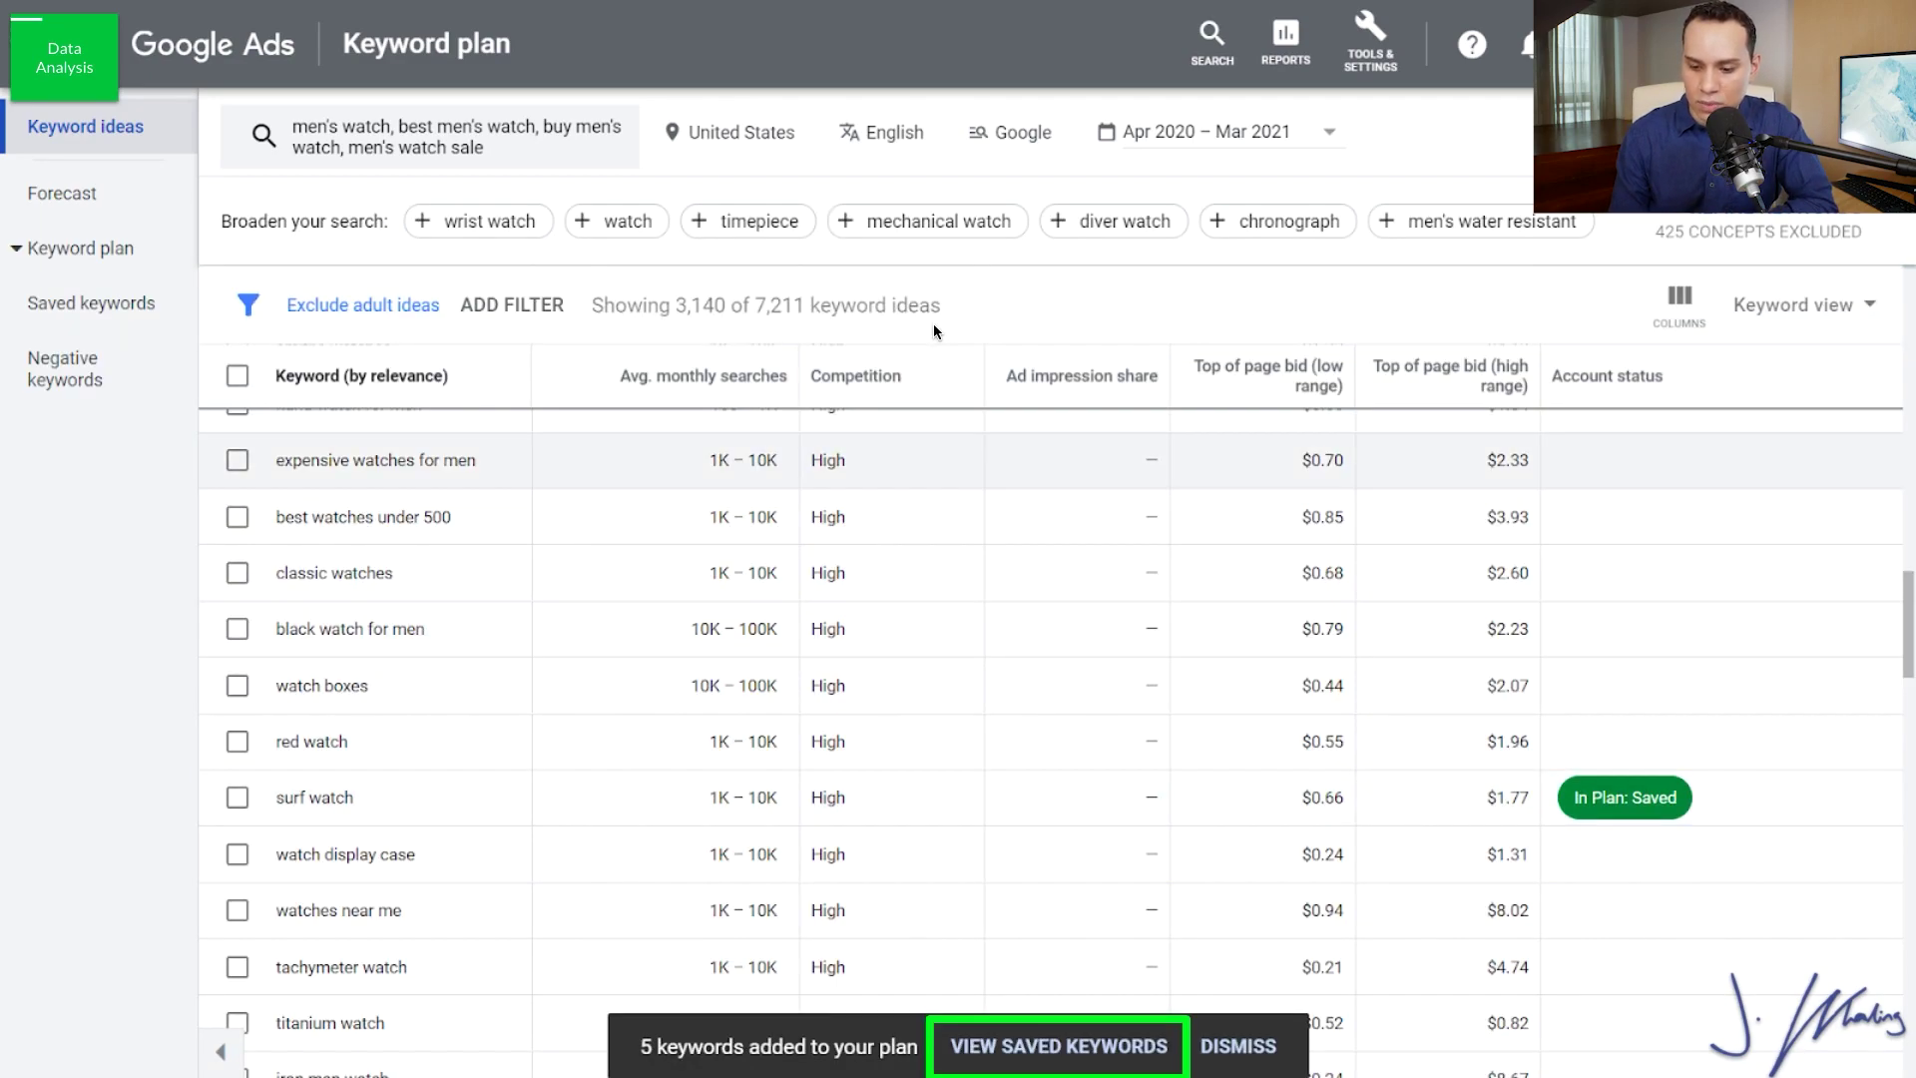
left_click(1063, 1046)
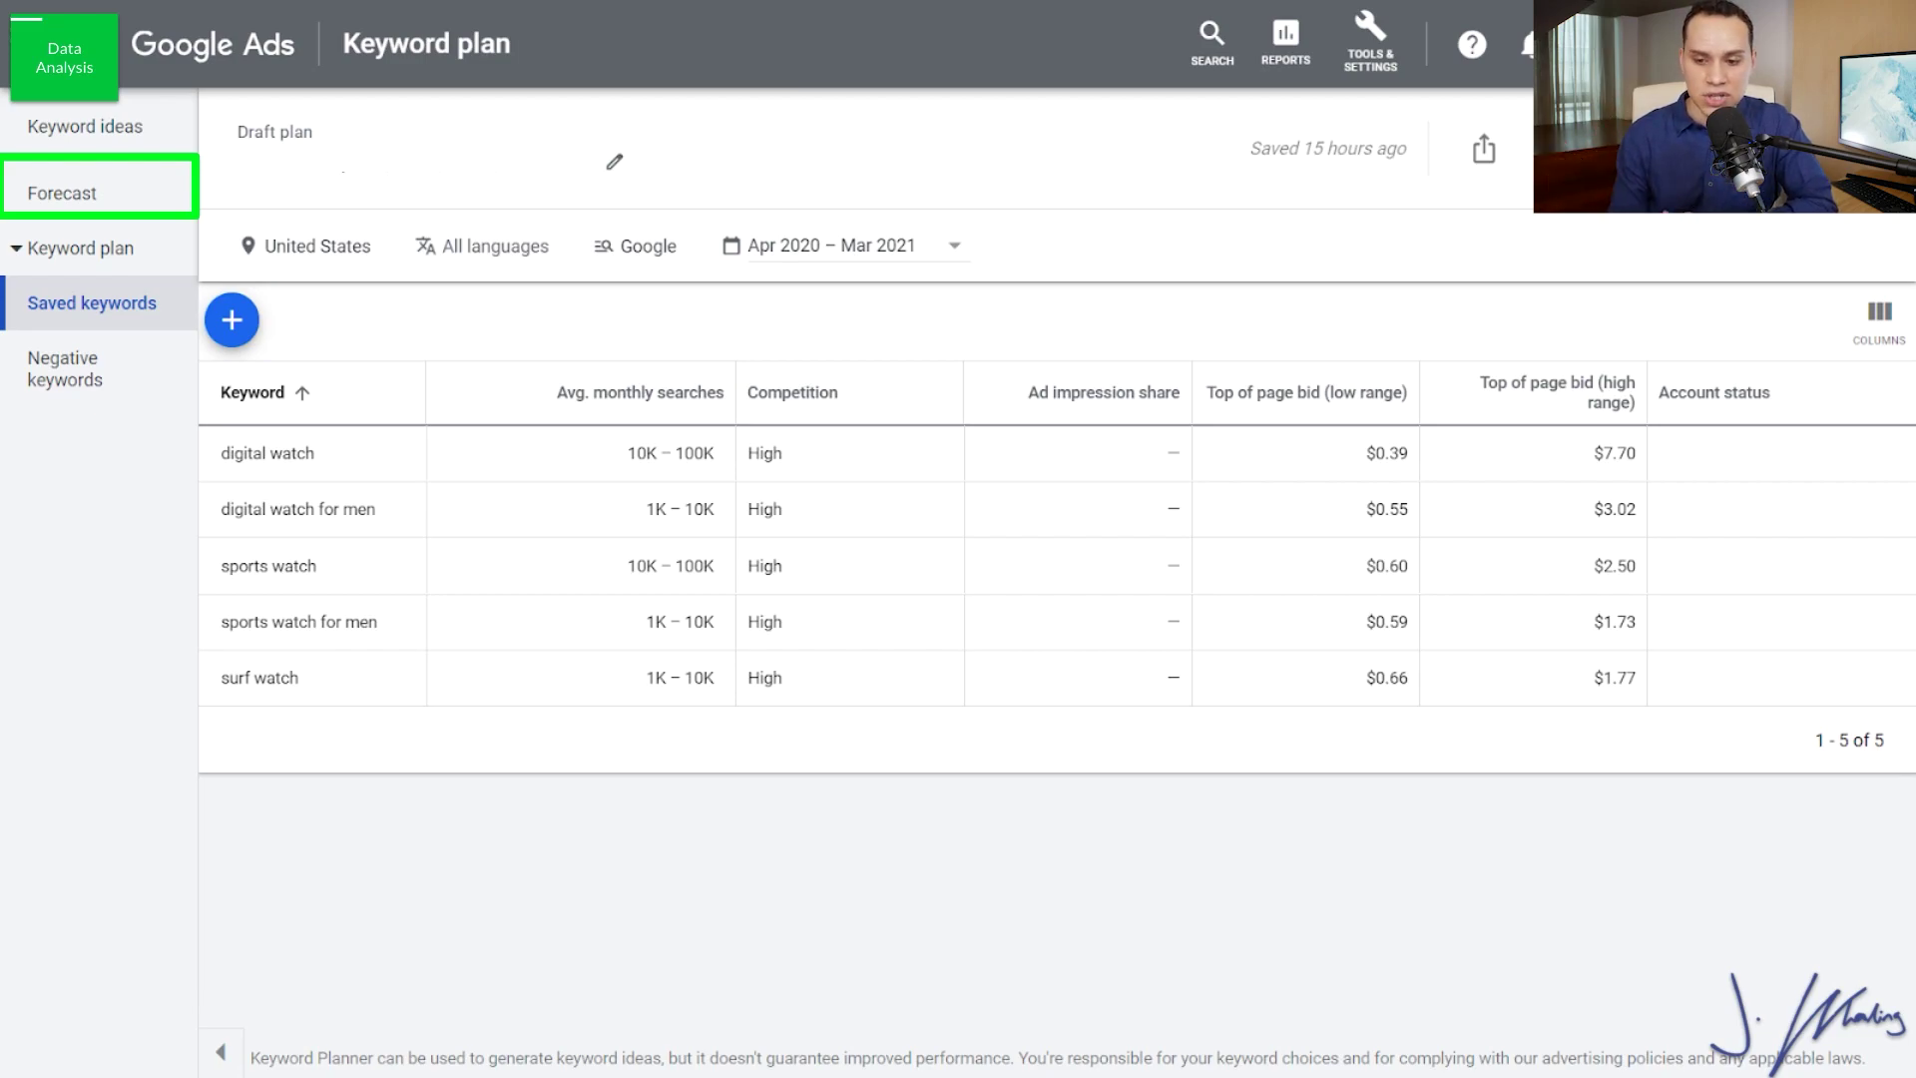
Step: Reopen the plan's forecast and check the estimates for the individual keywords
left_click(111, 192)
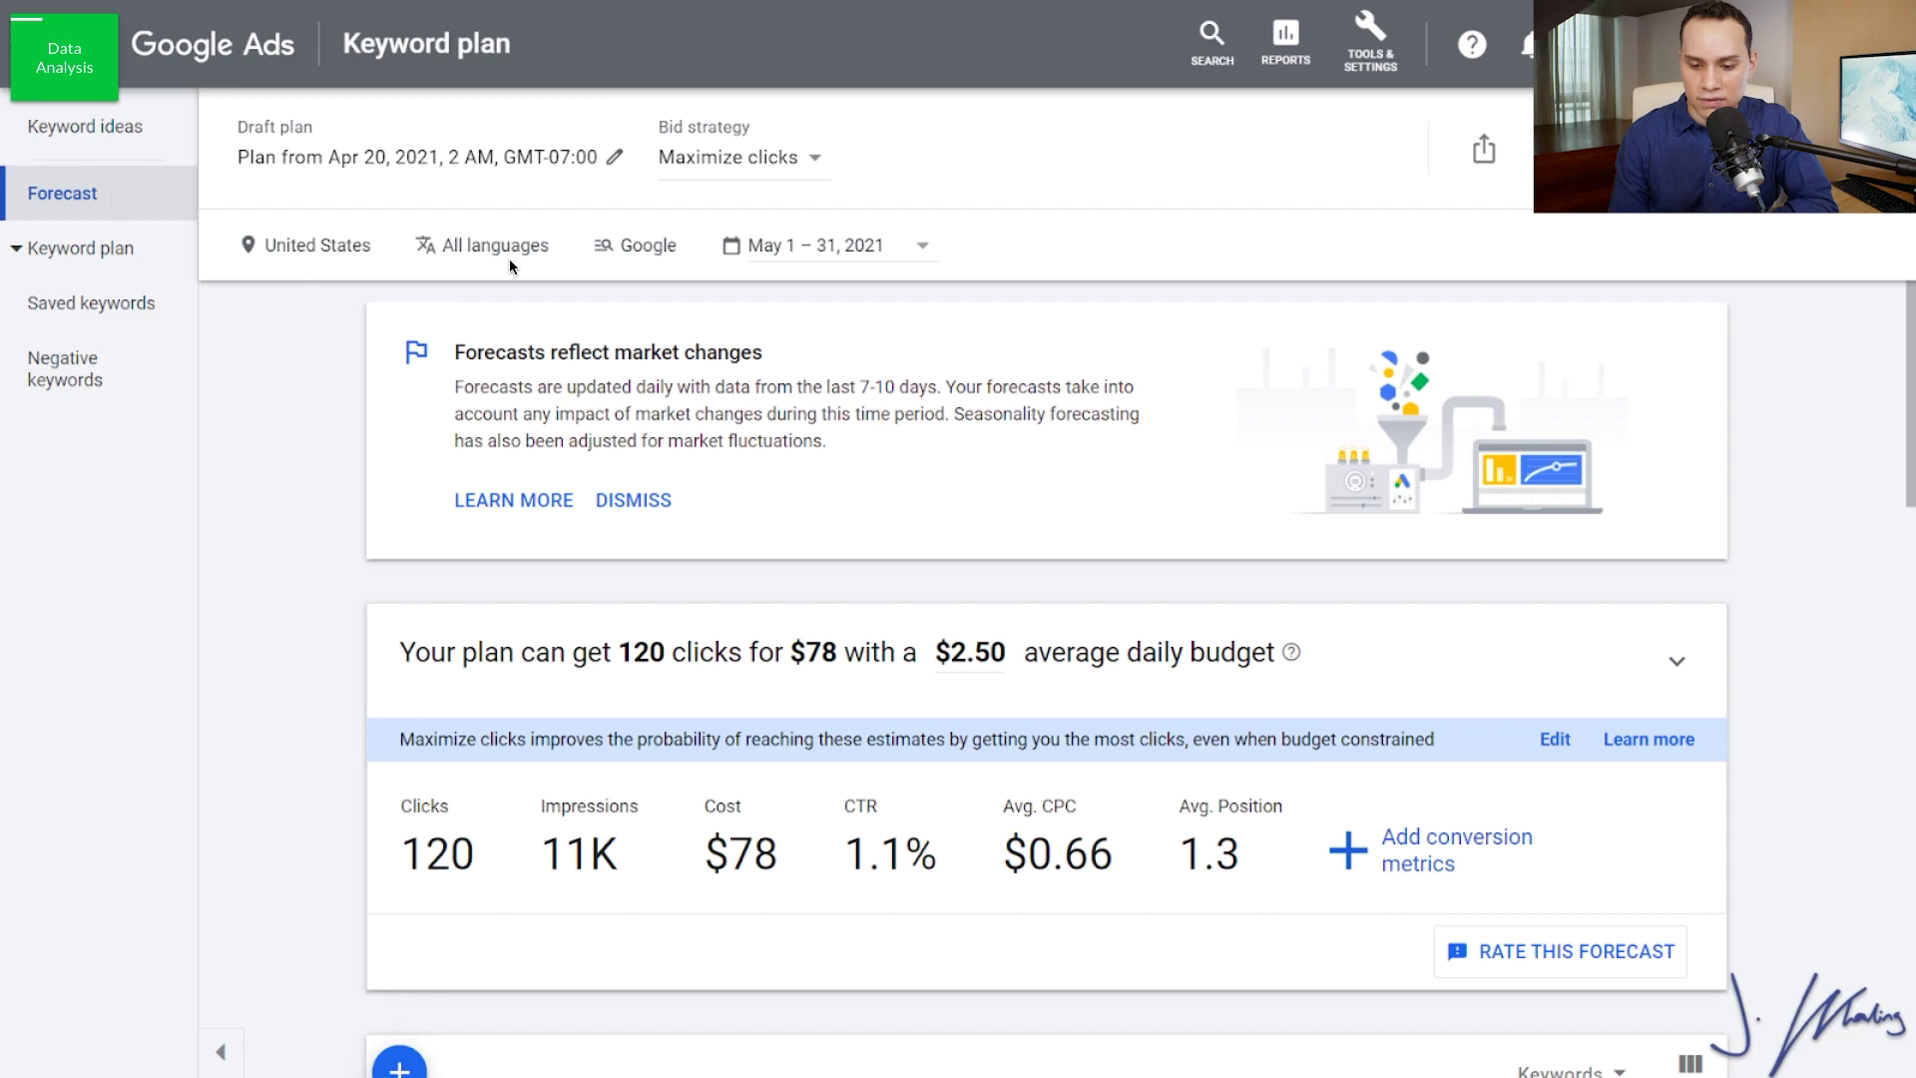
scroll(1126, 539, "down", 7)
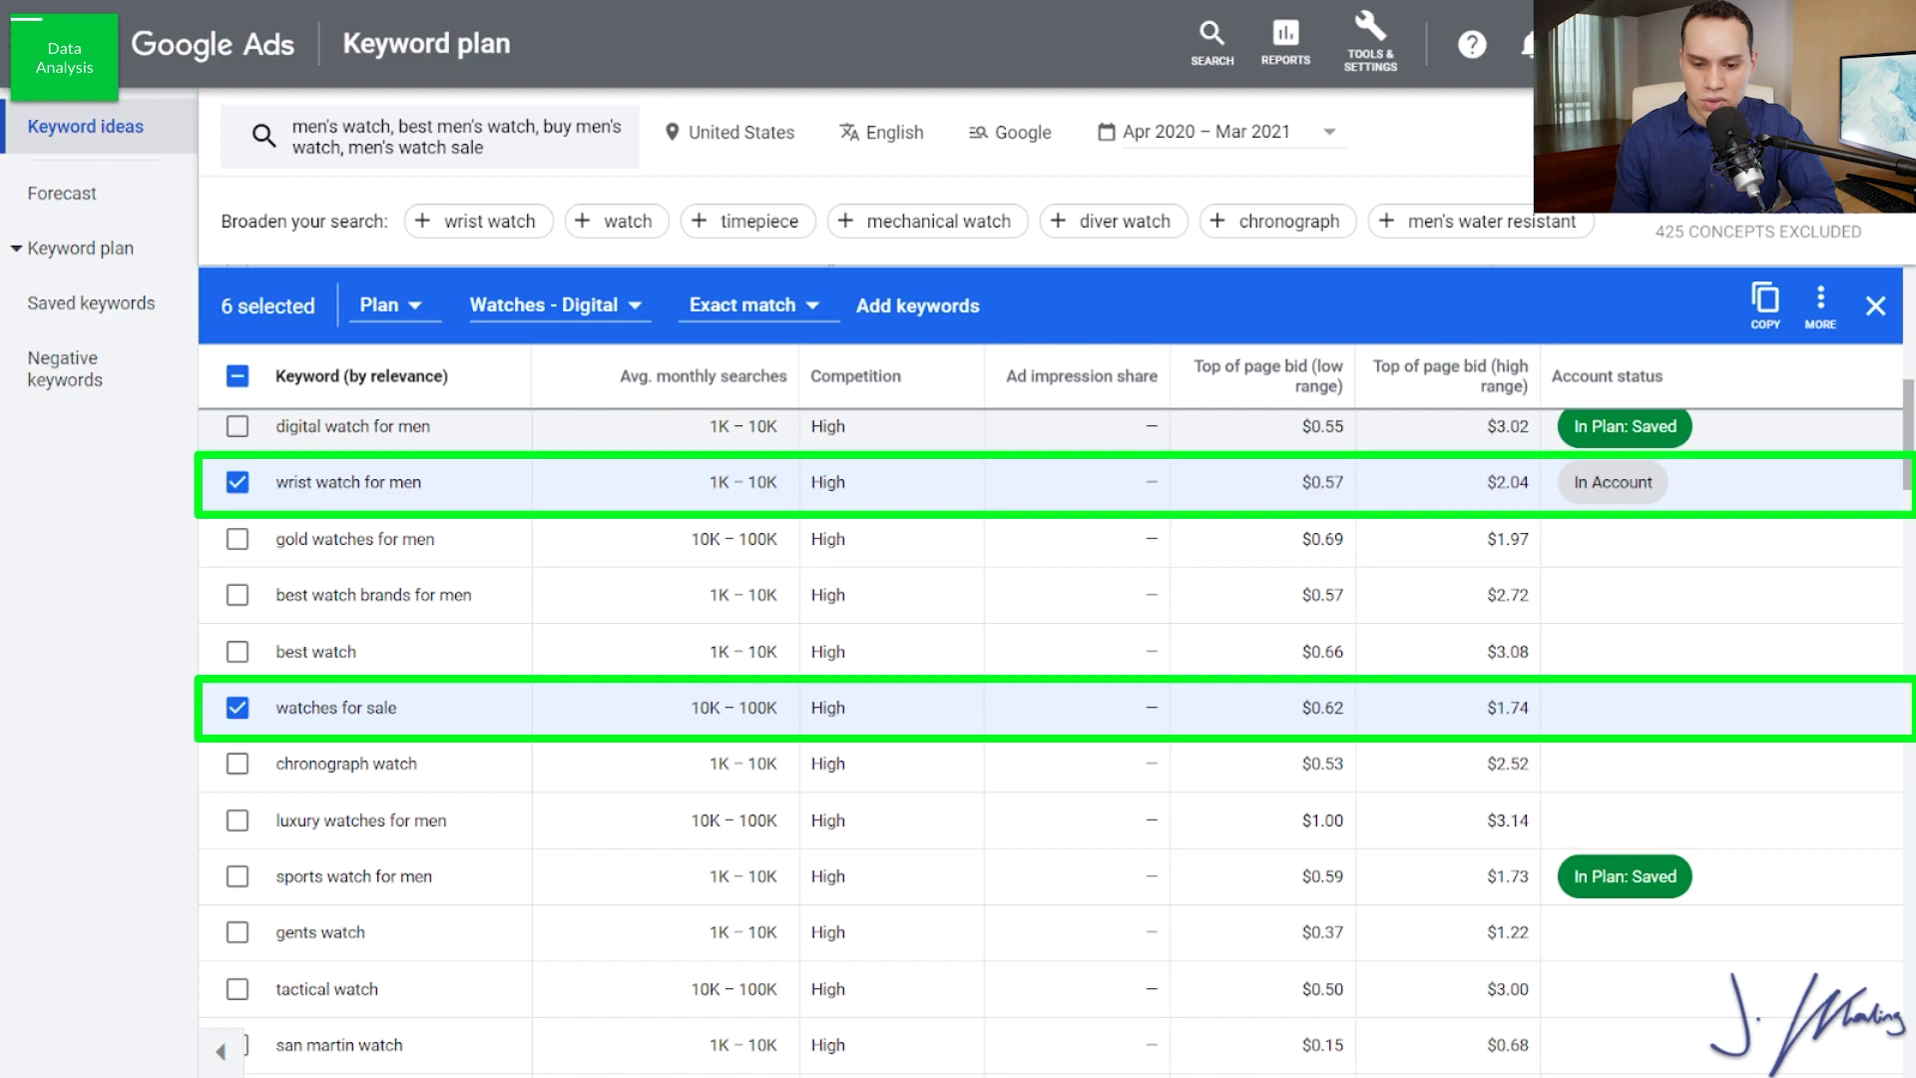
Step: Create a new ad group named Watches - General for the six selected general men's watch keywords
scroll(1048, 739, "down", 6)
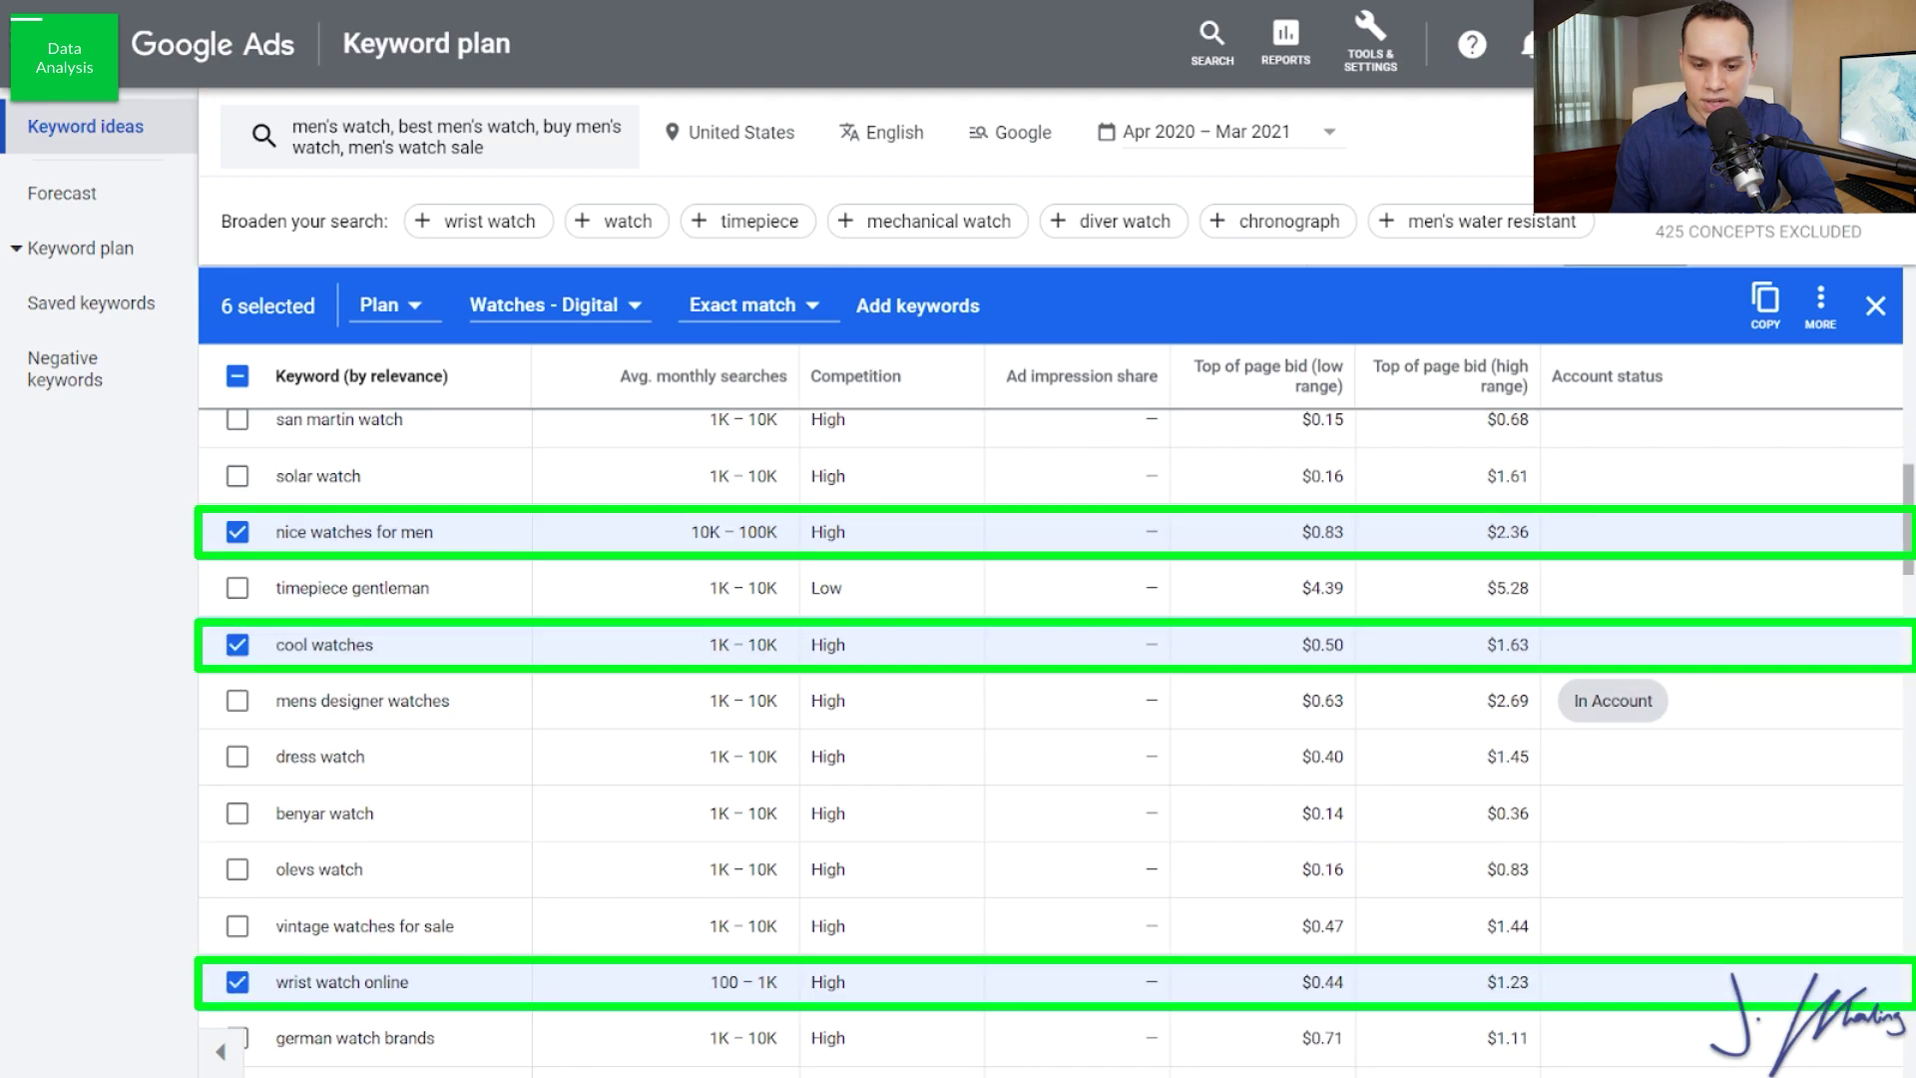
scroll(236, 890, "down", 4)
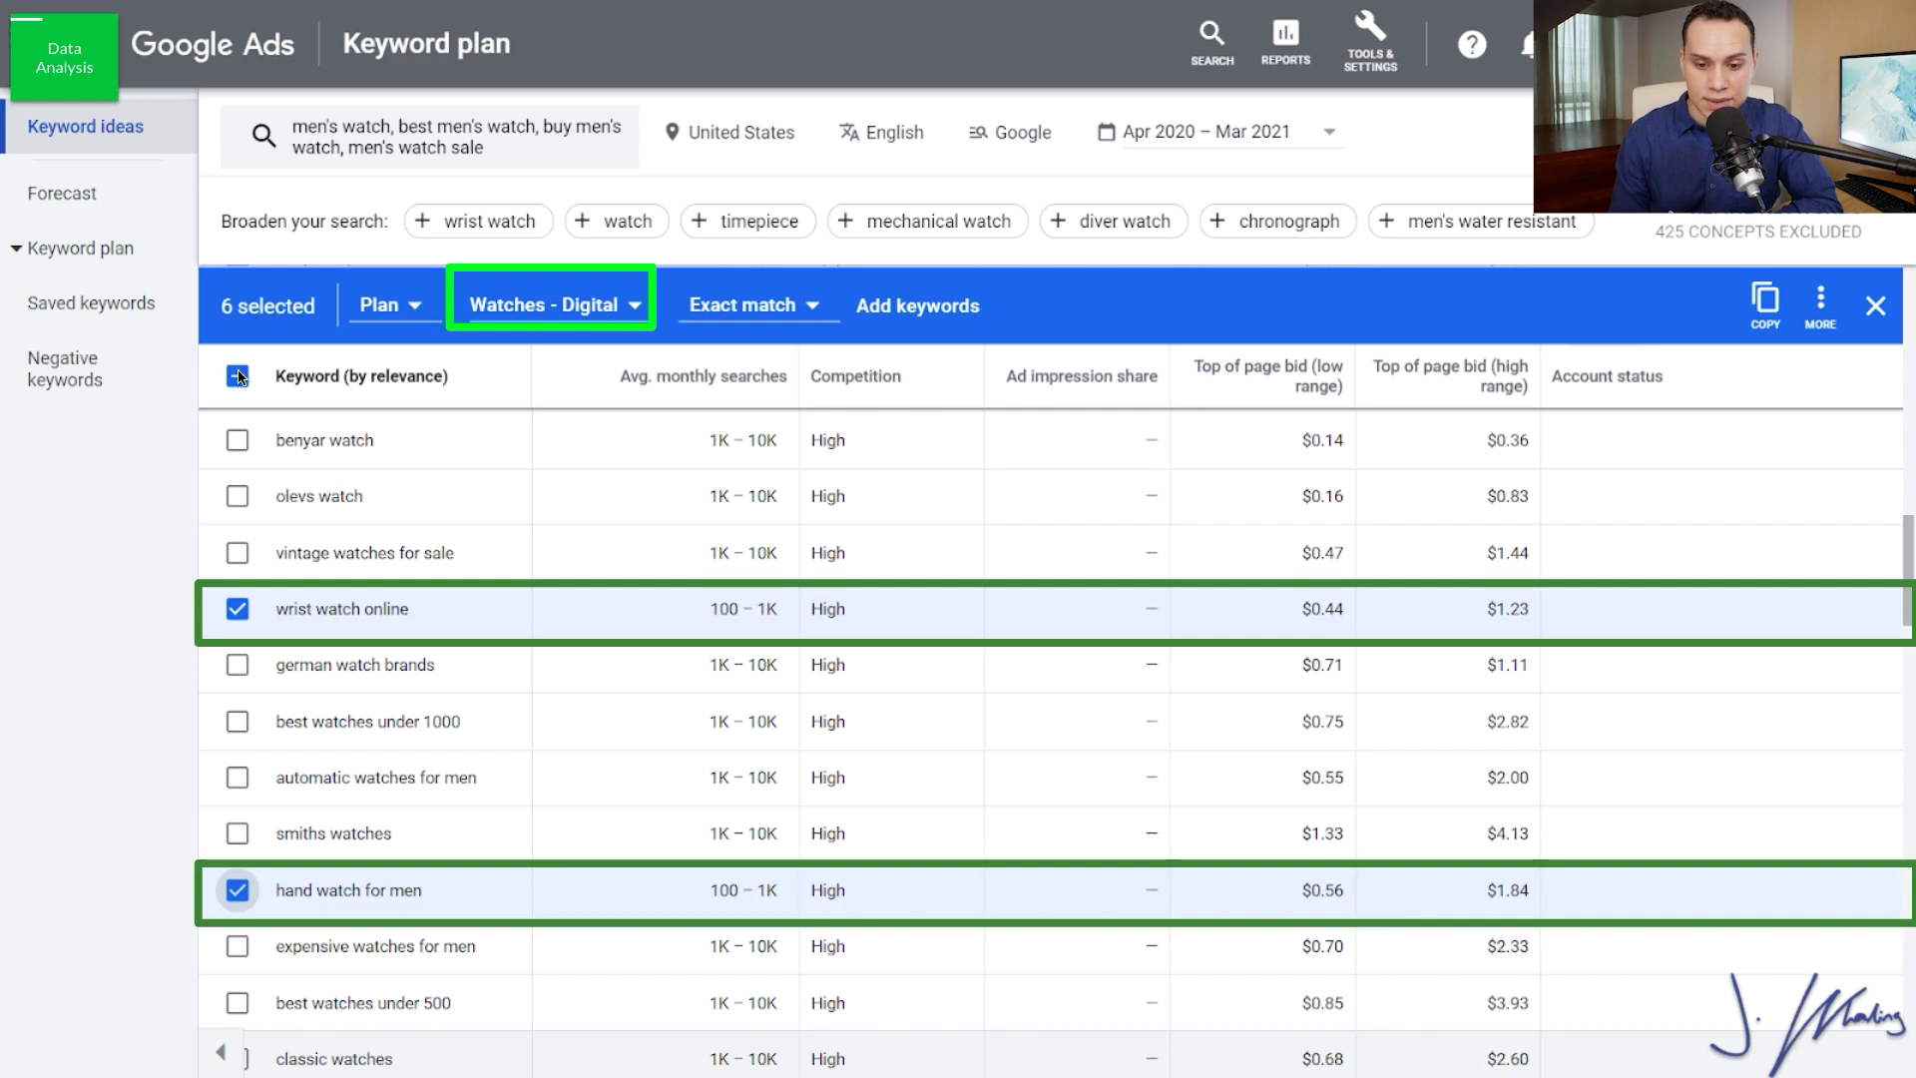
left_click(544, 305)
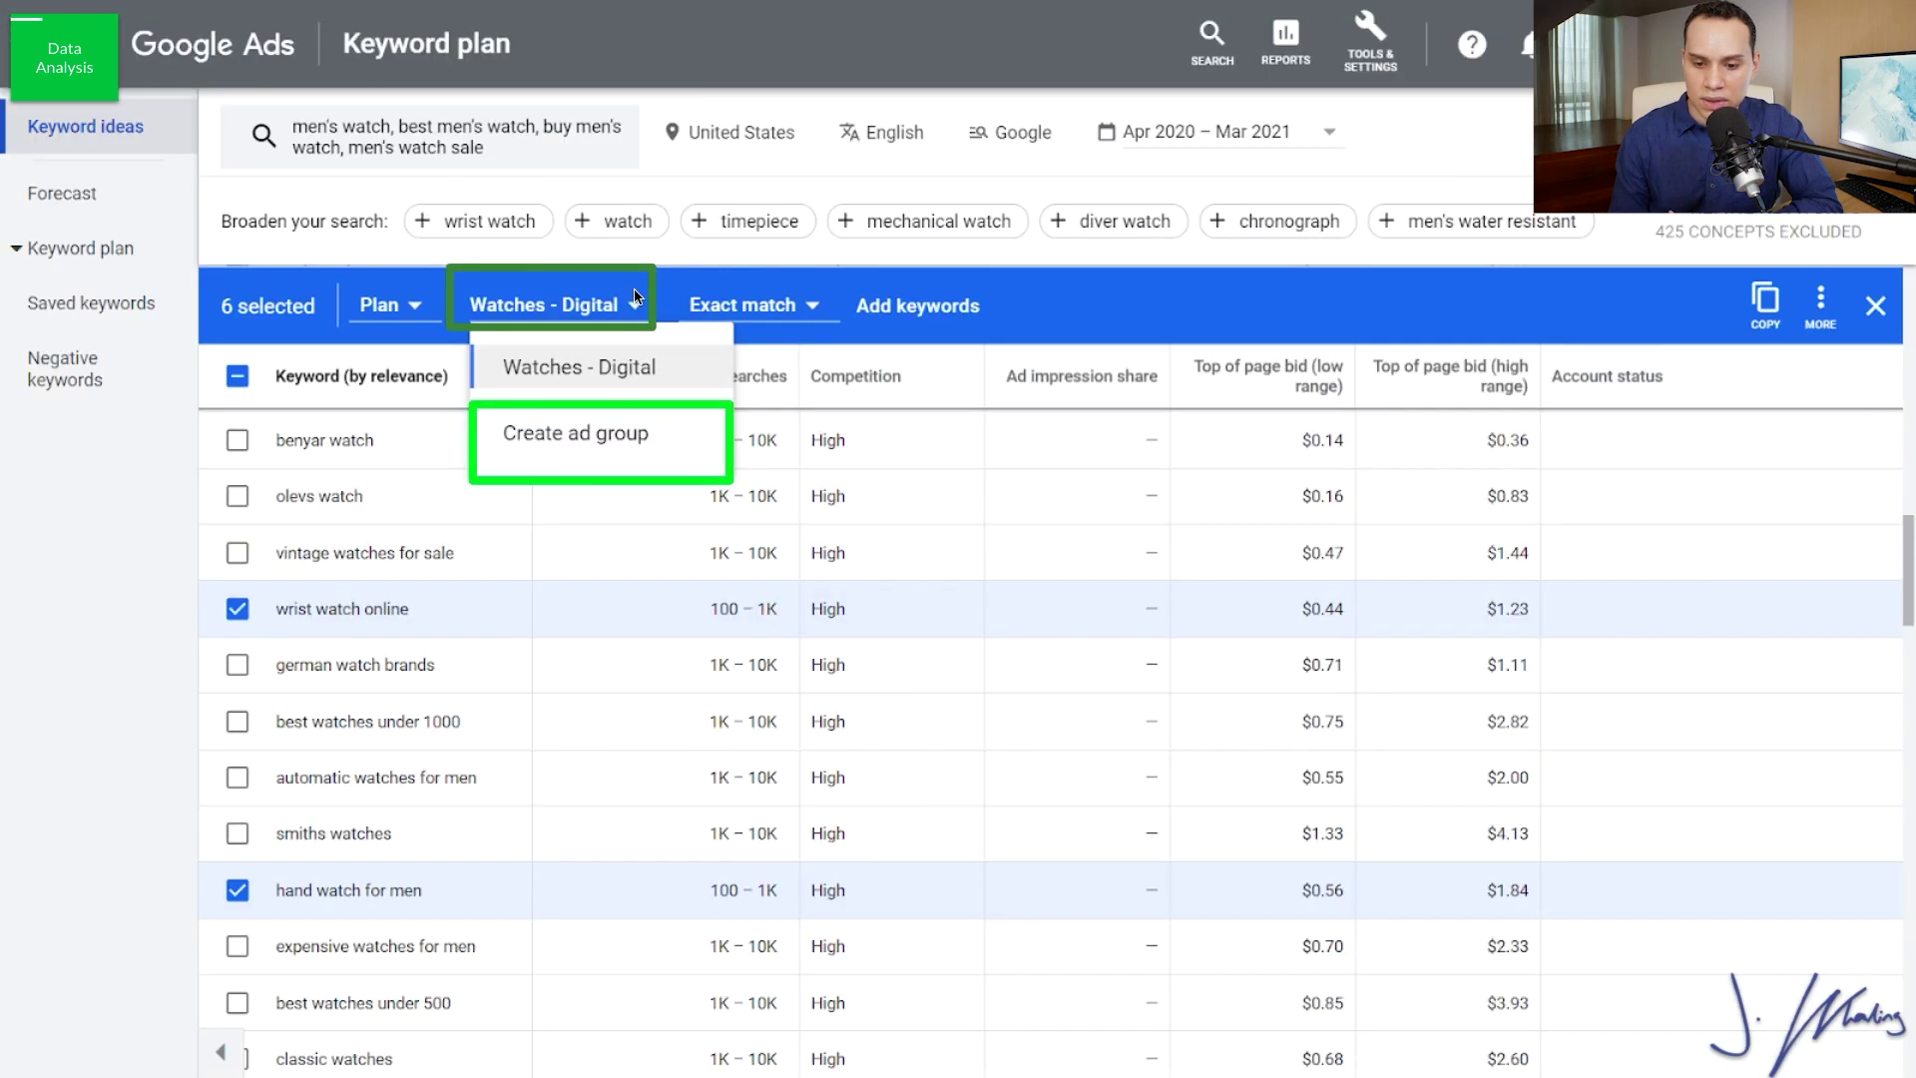
left_click(576, 440)
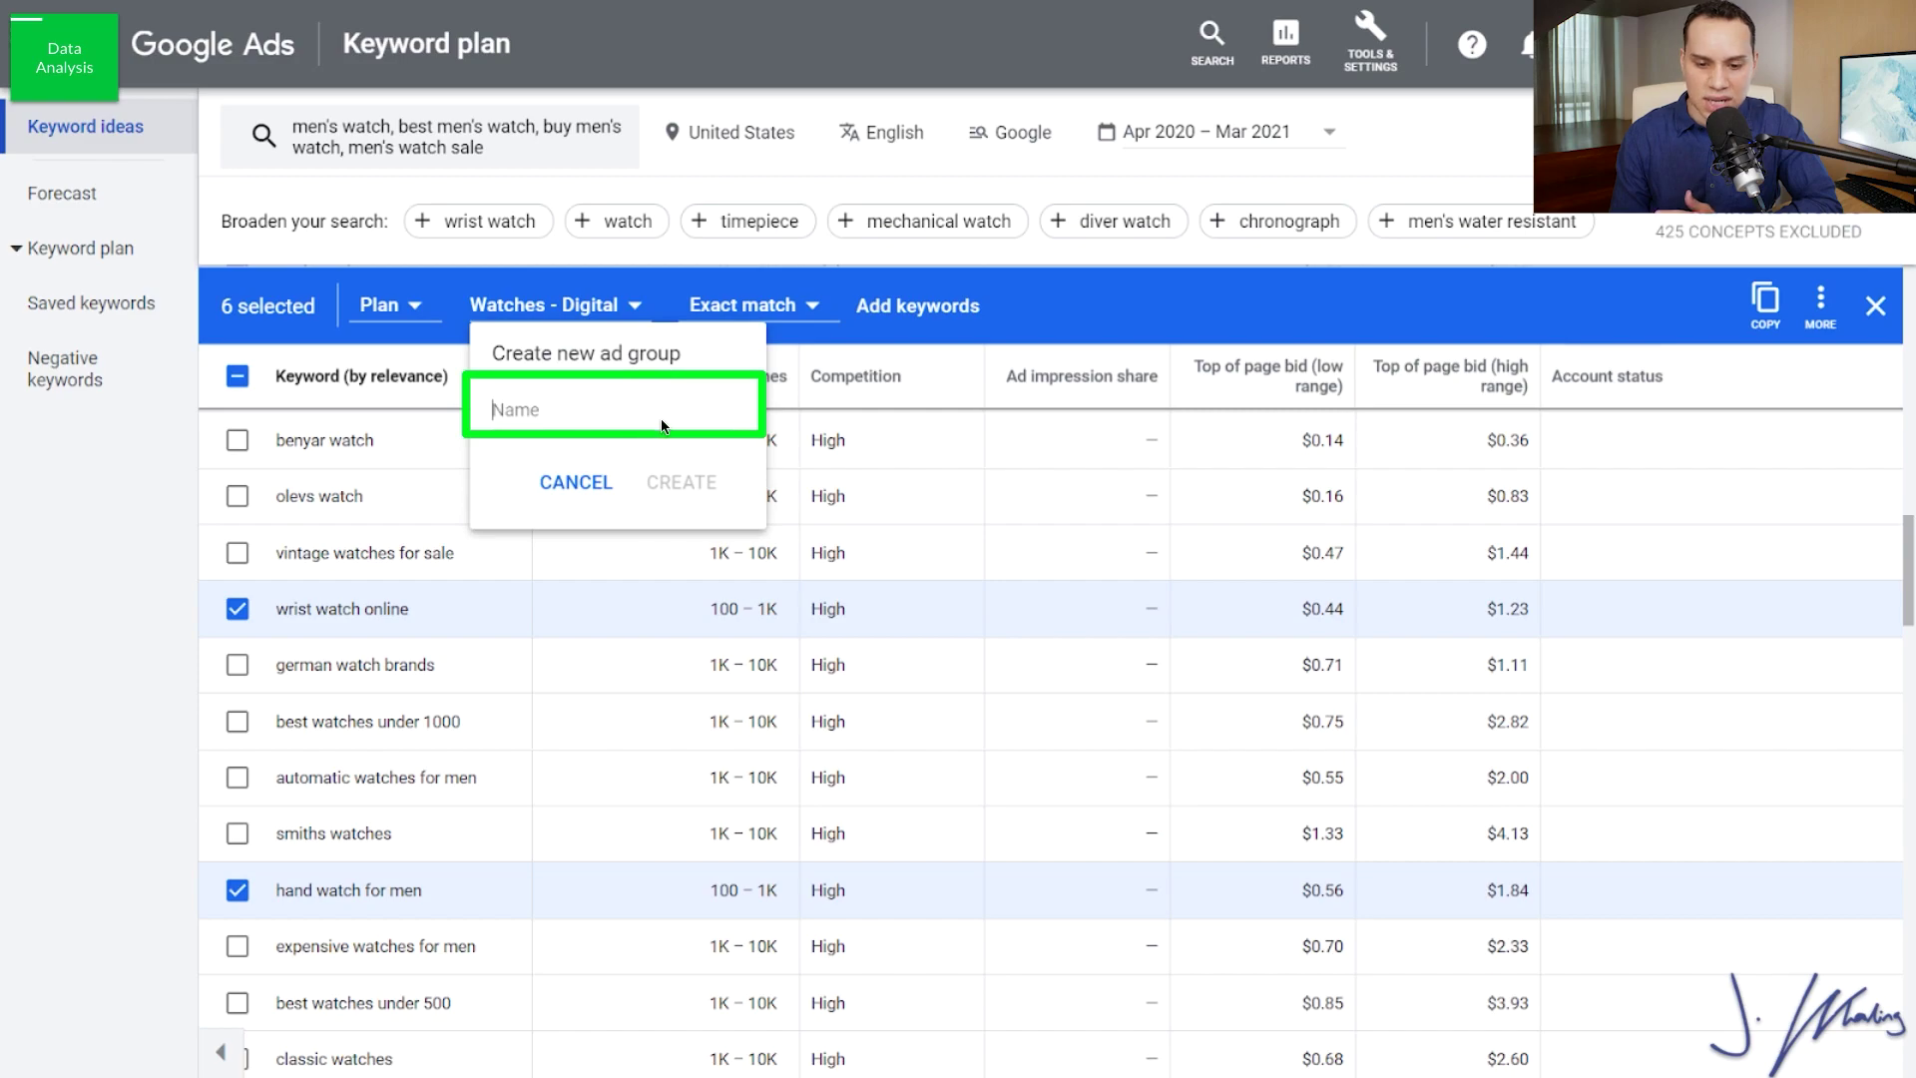
type("Watches - General")
left_click(704, 486)
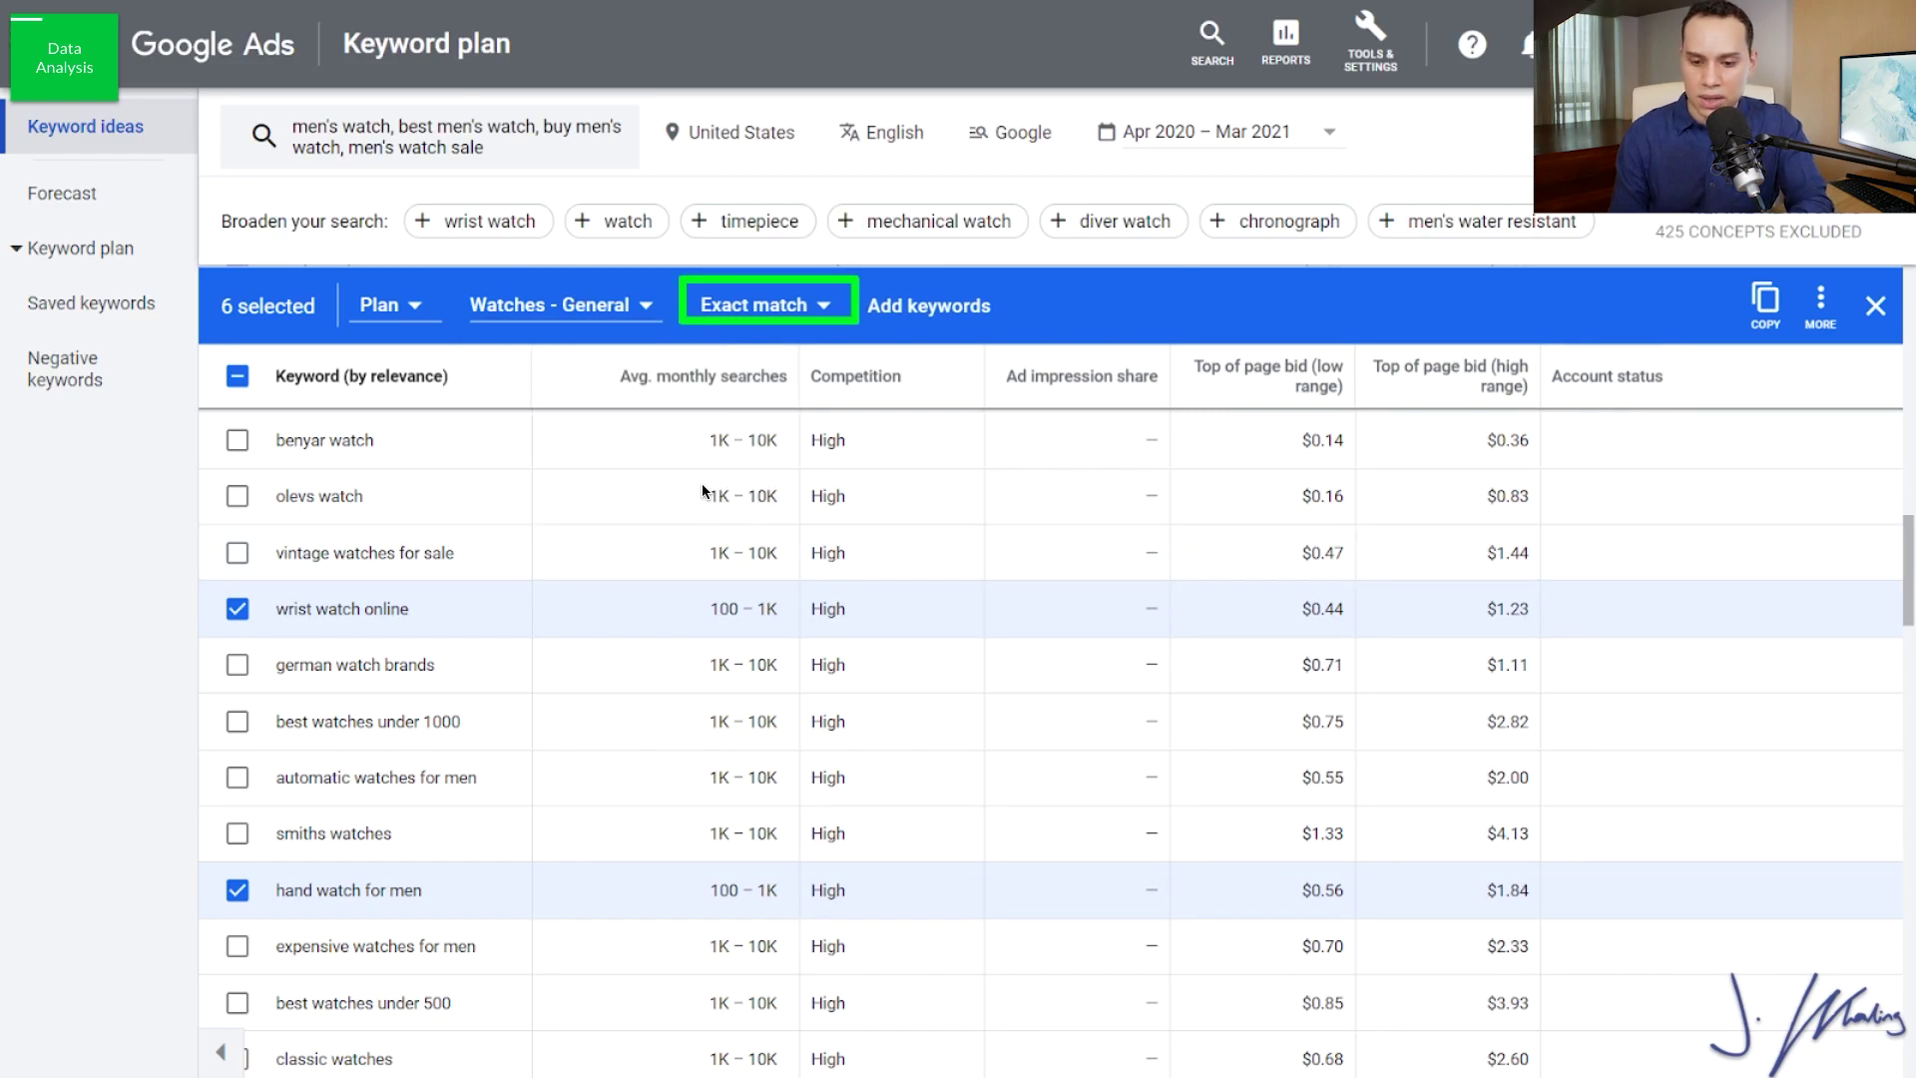
Step: Add the selected general keywords to the Watches - General ad group as Phrase match
left_click(828, 312)
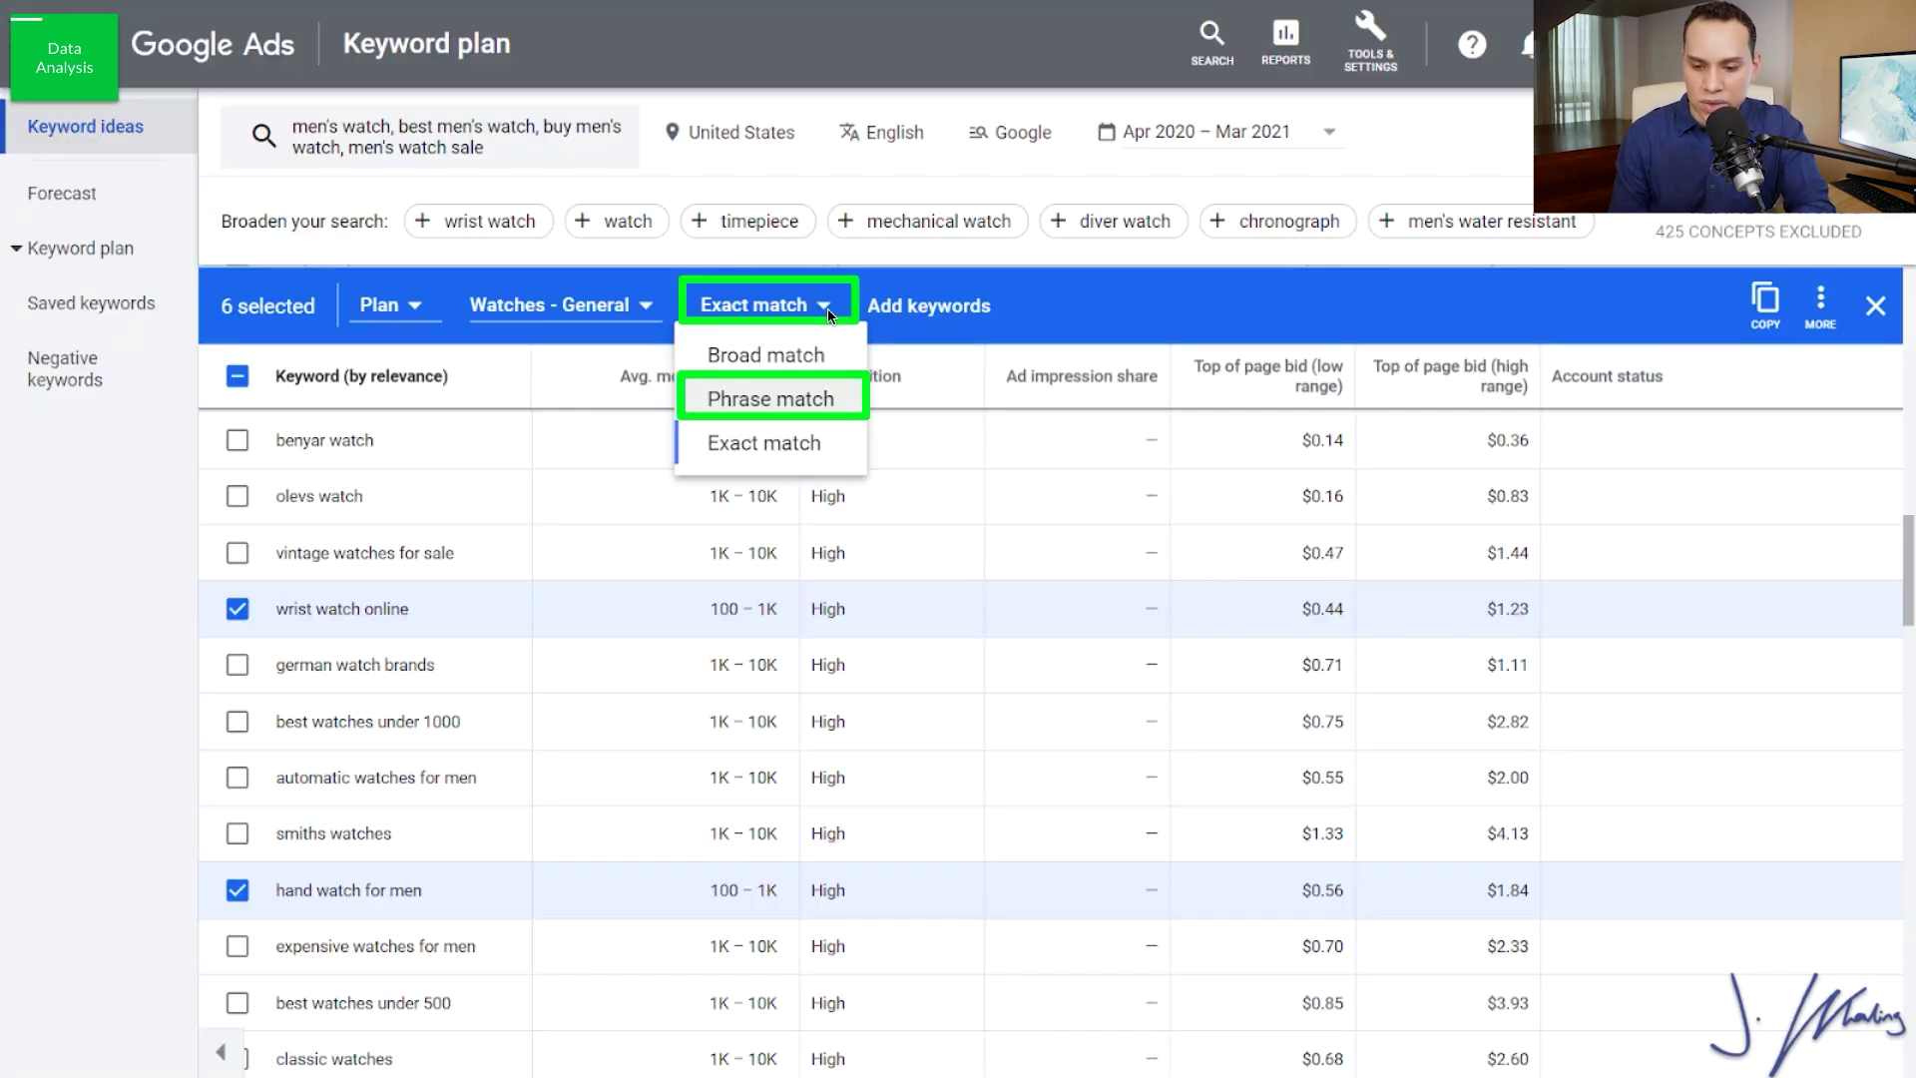
left_click(763, 400)
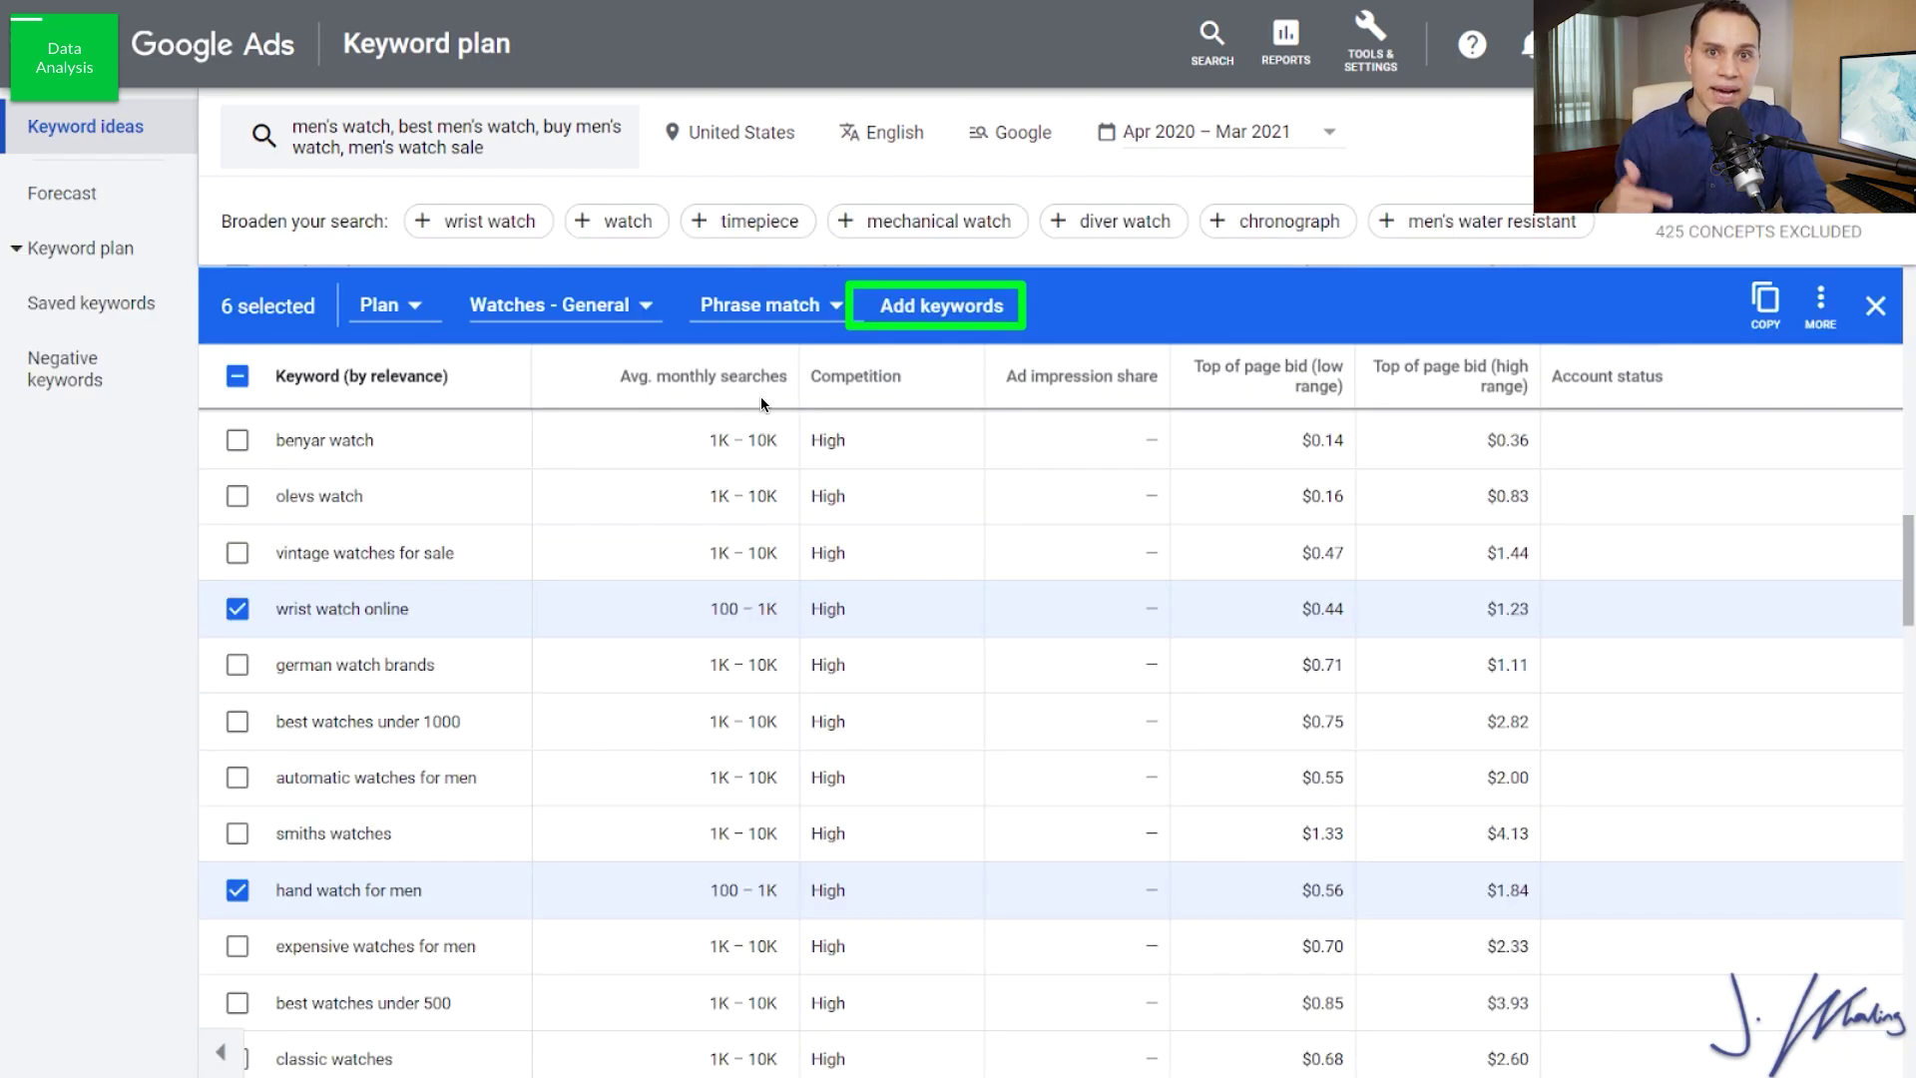
left_click(938, 310)
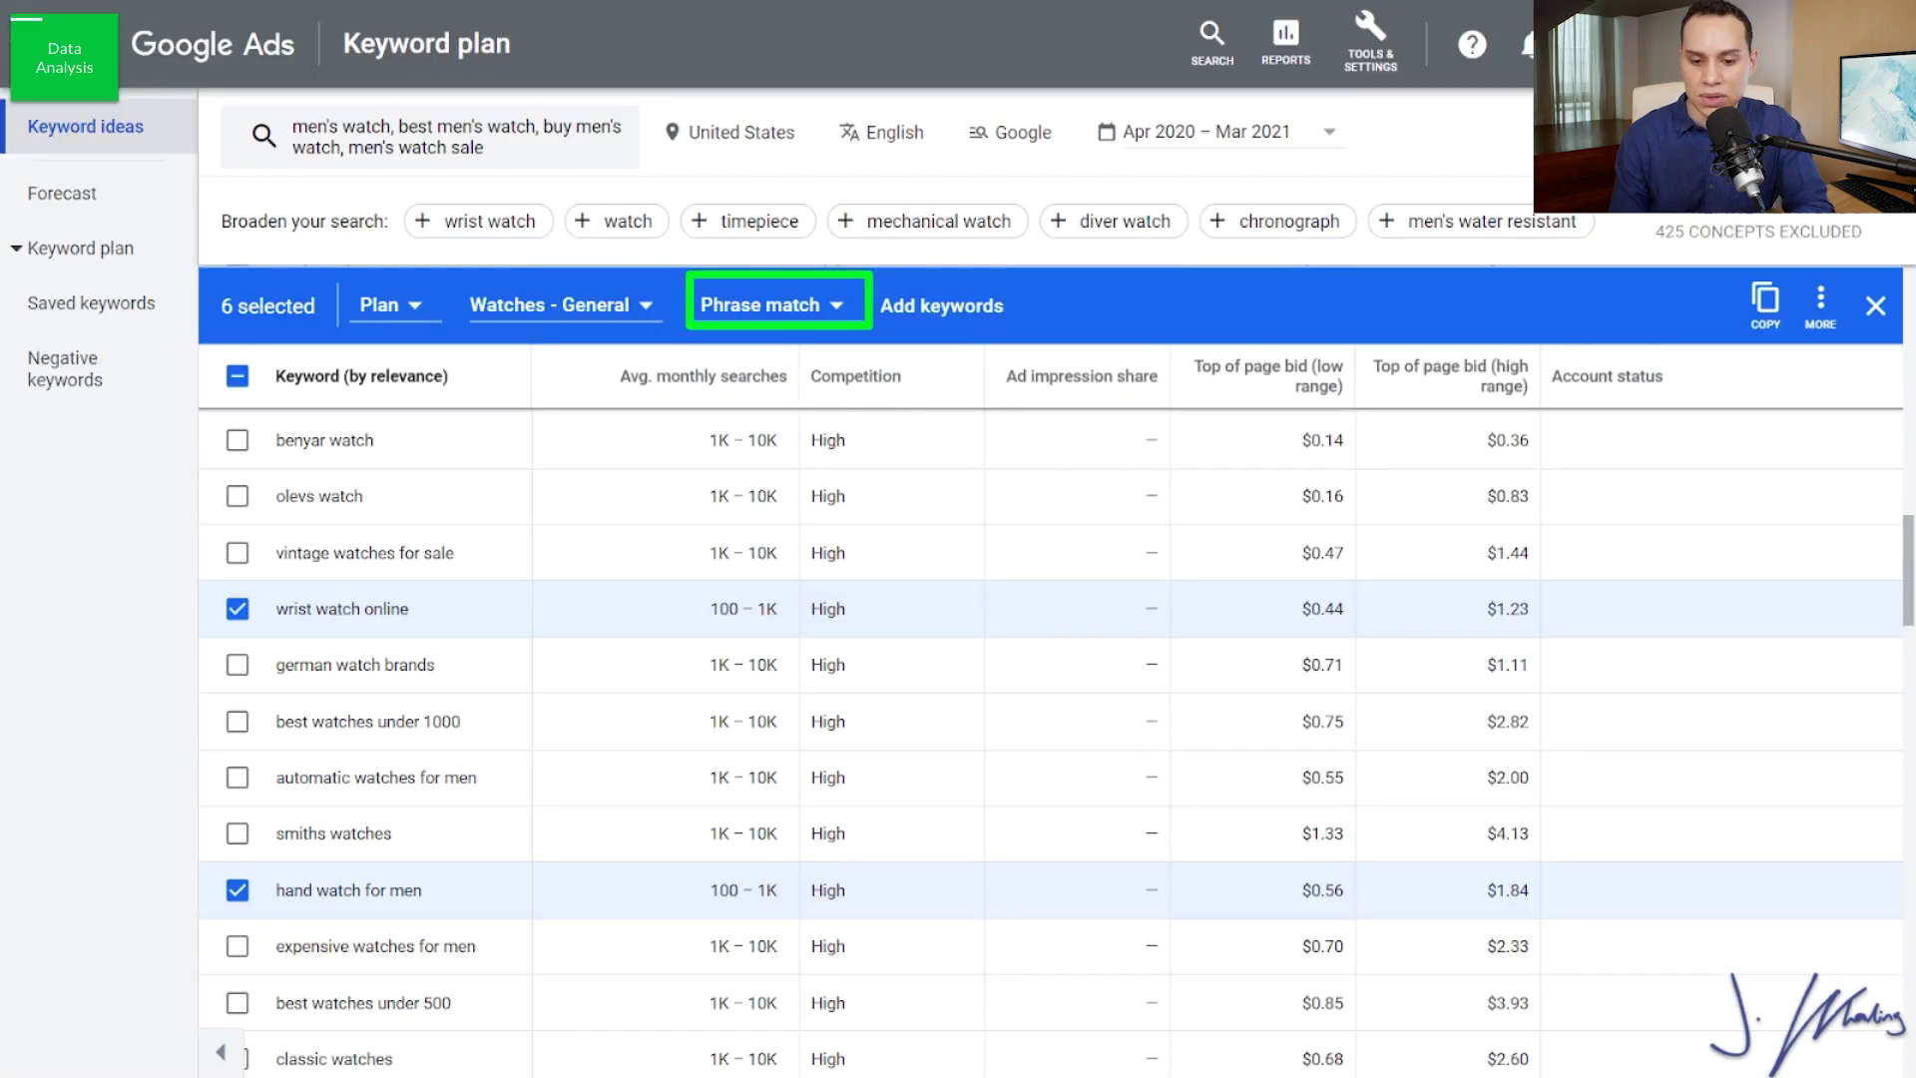
Step: Add the same general keywords to Watches - General as Exact match and open the plan's forecast
left_click(818, 305)
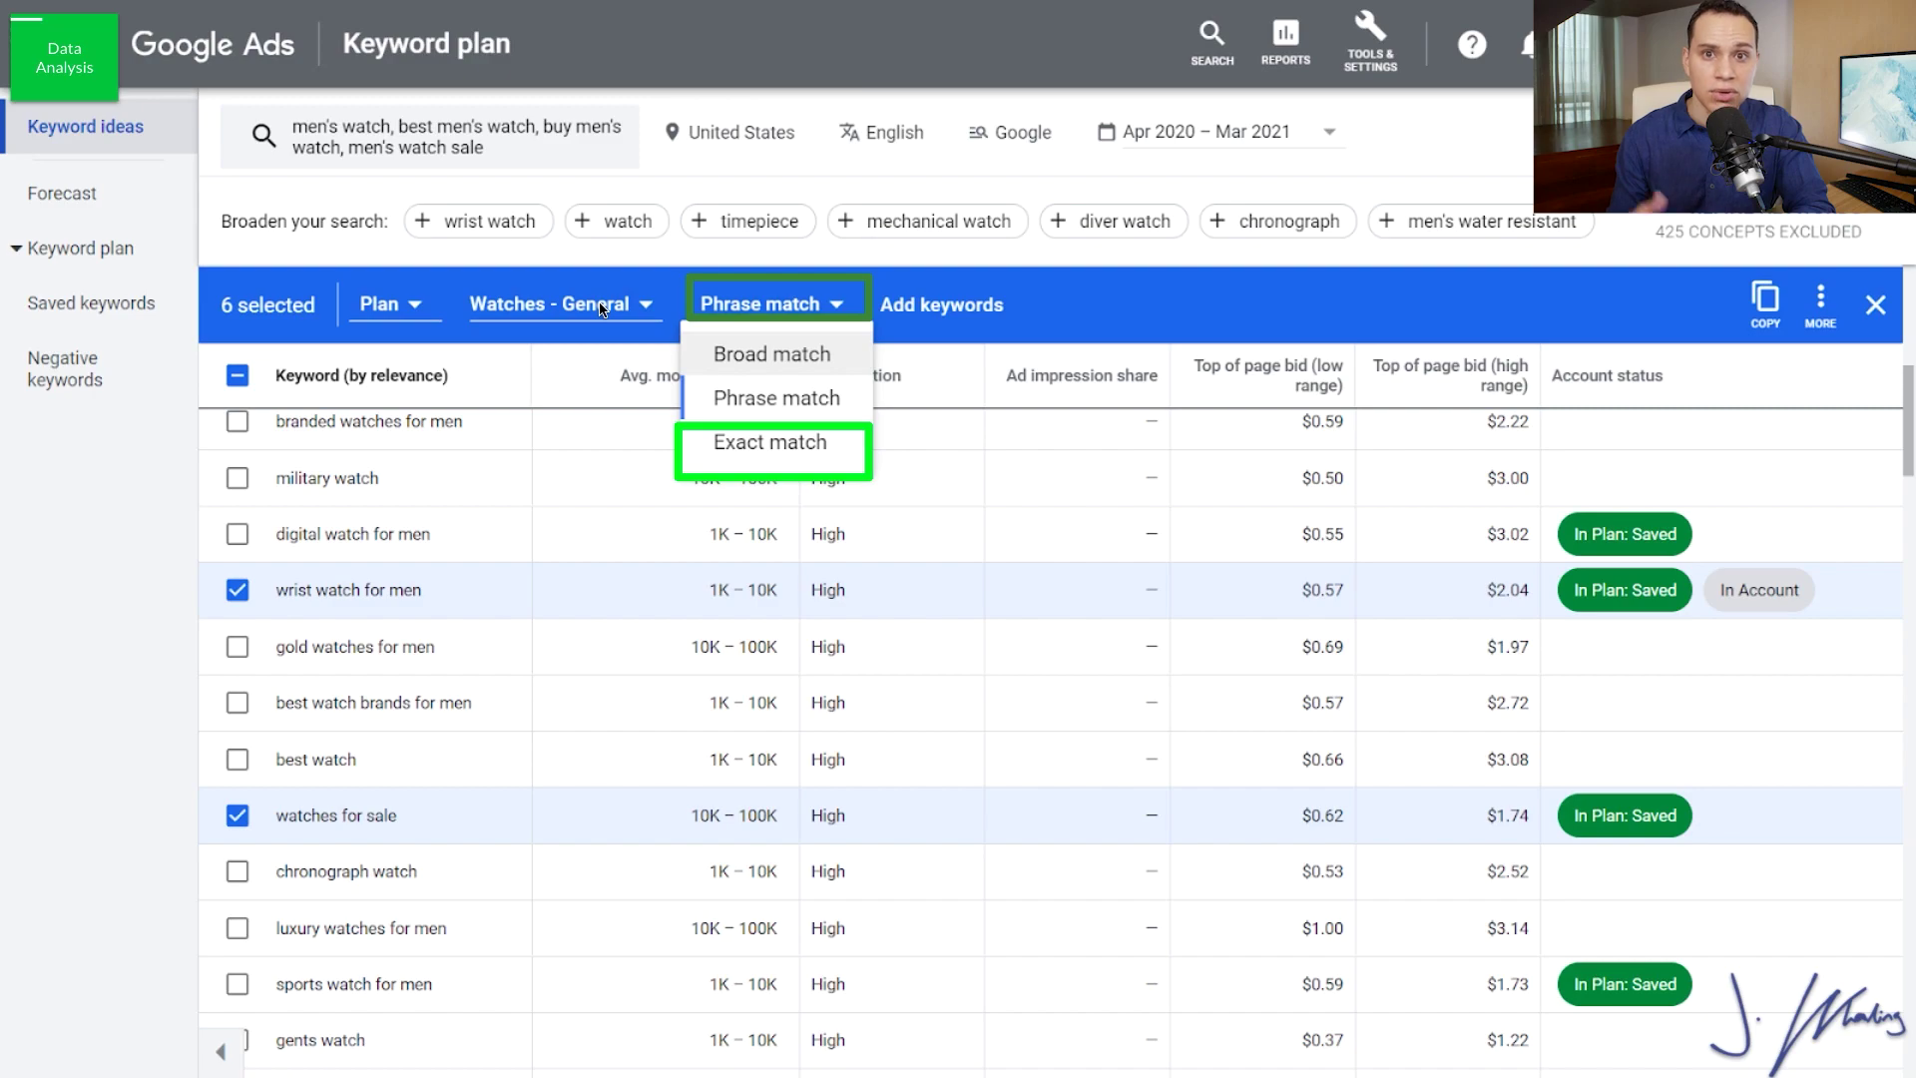
left_click(798, 444)
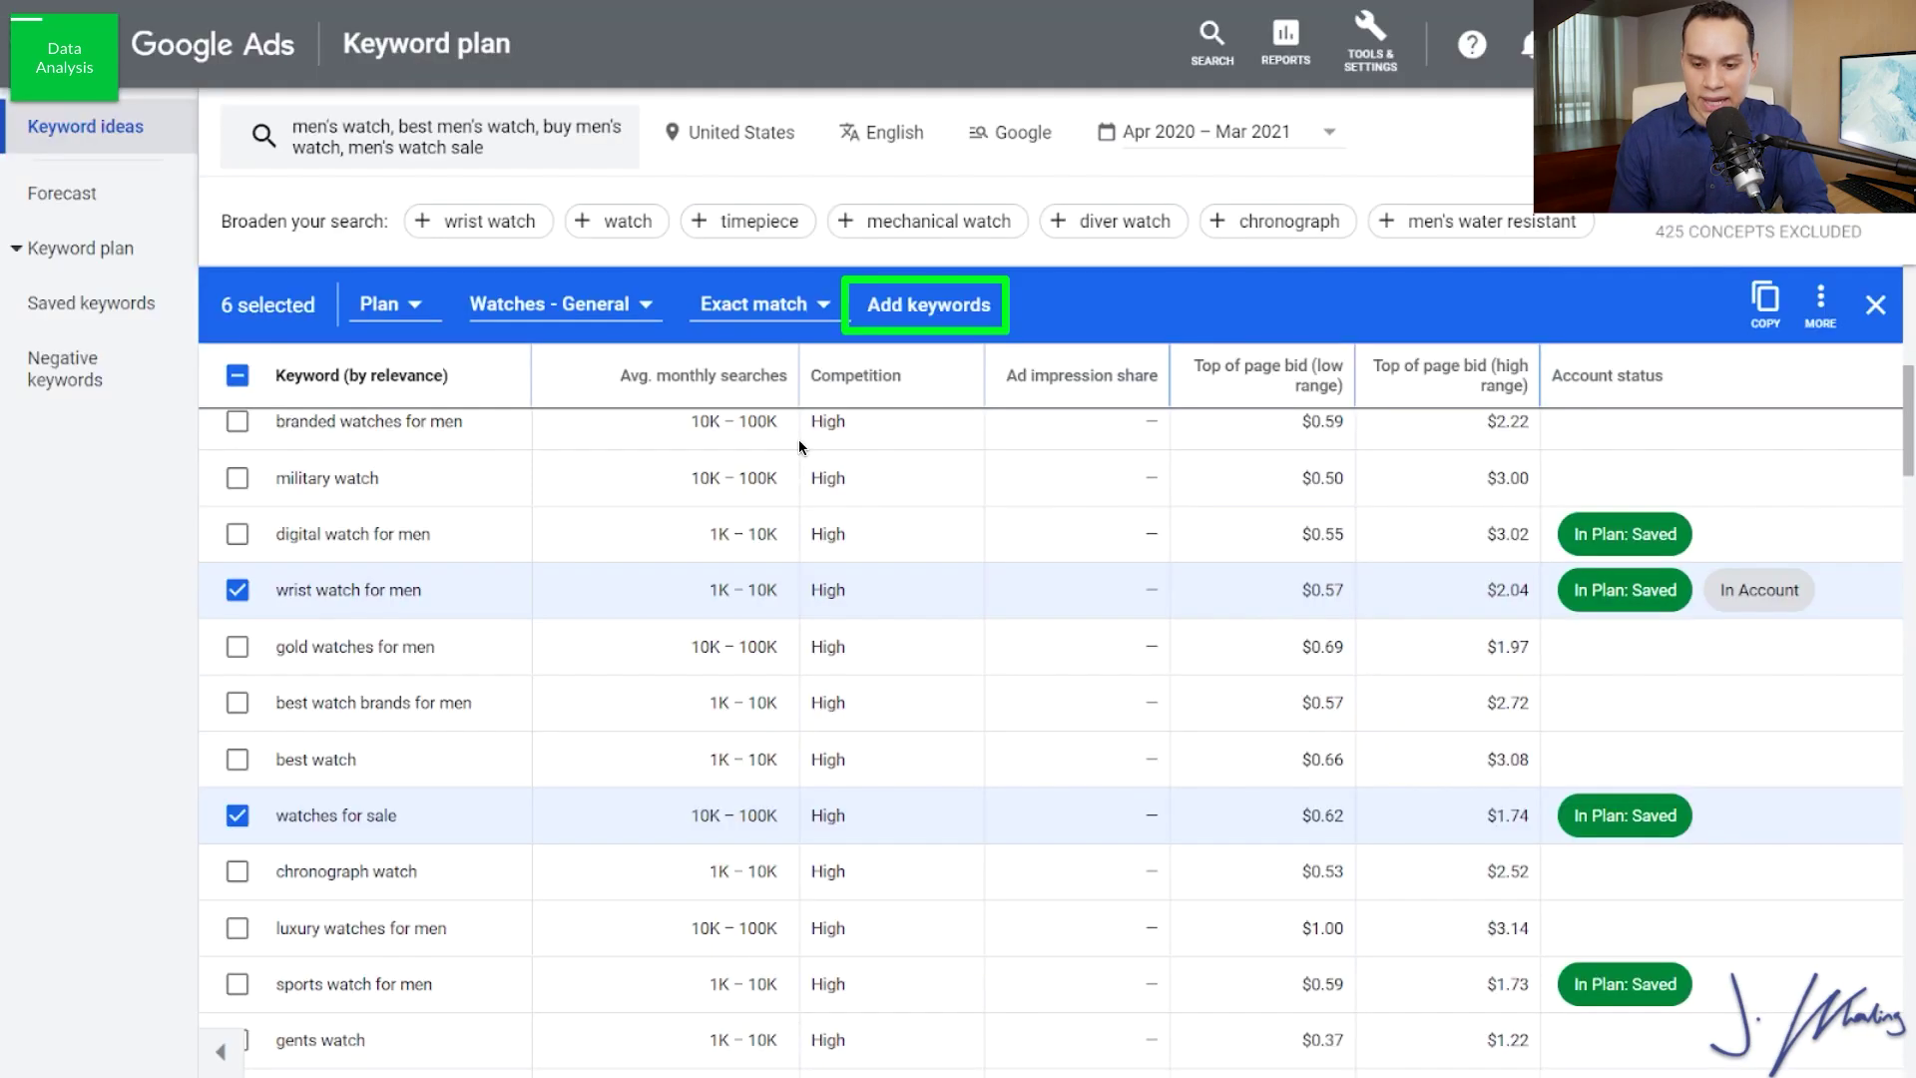
left_click(946, 314)
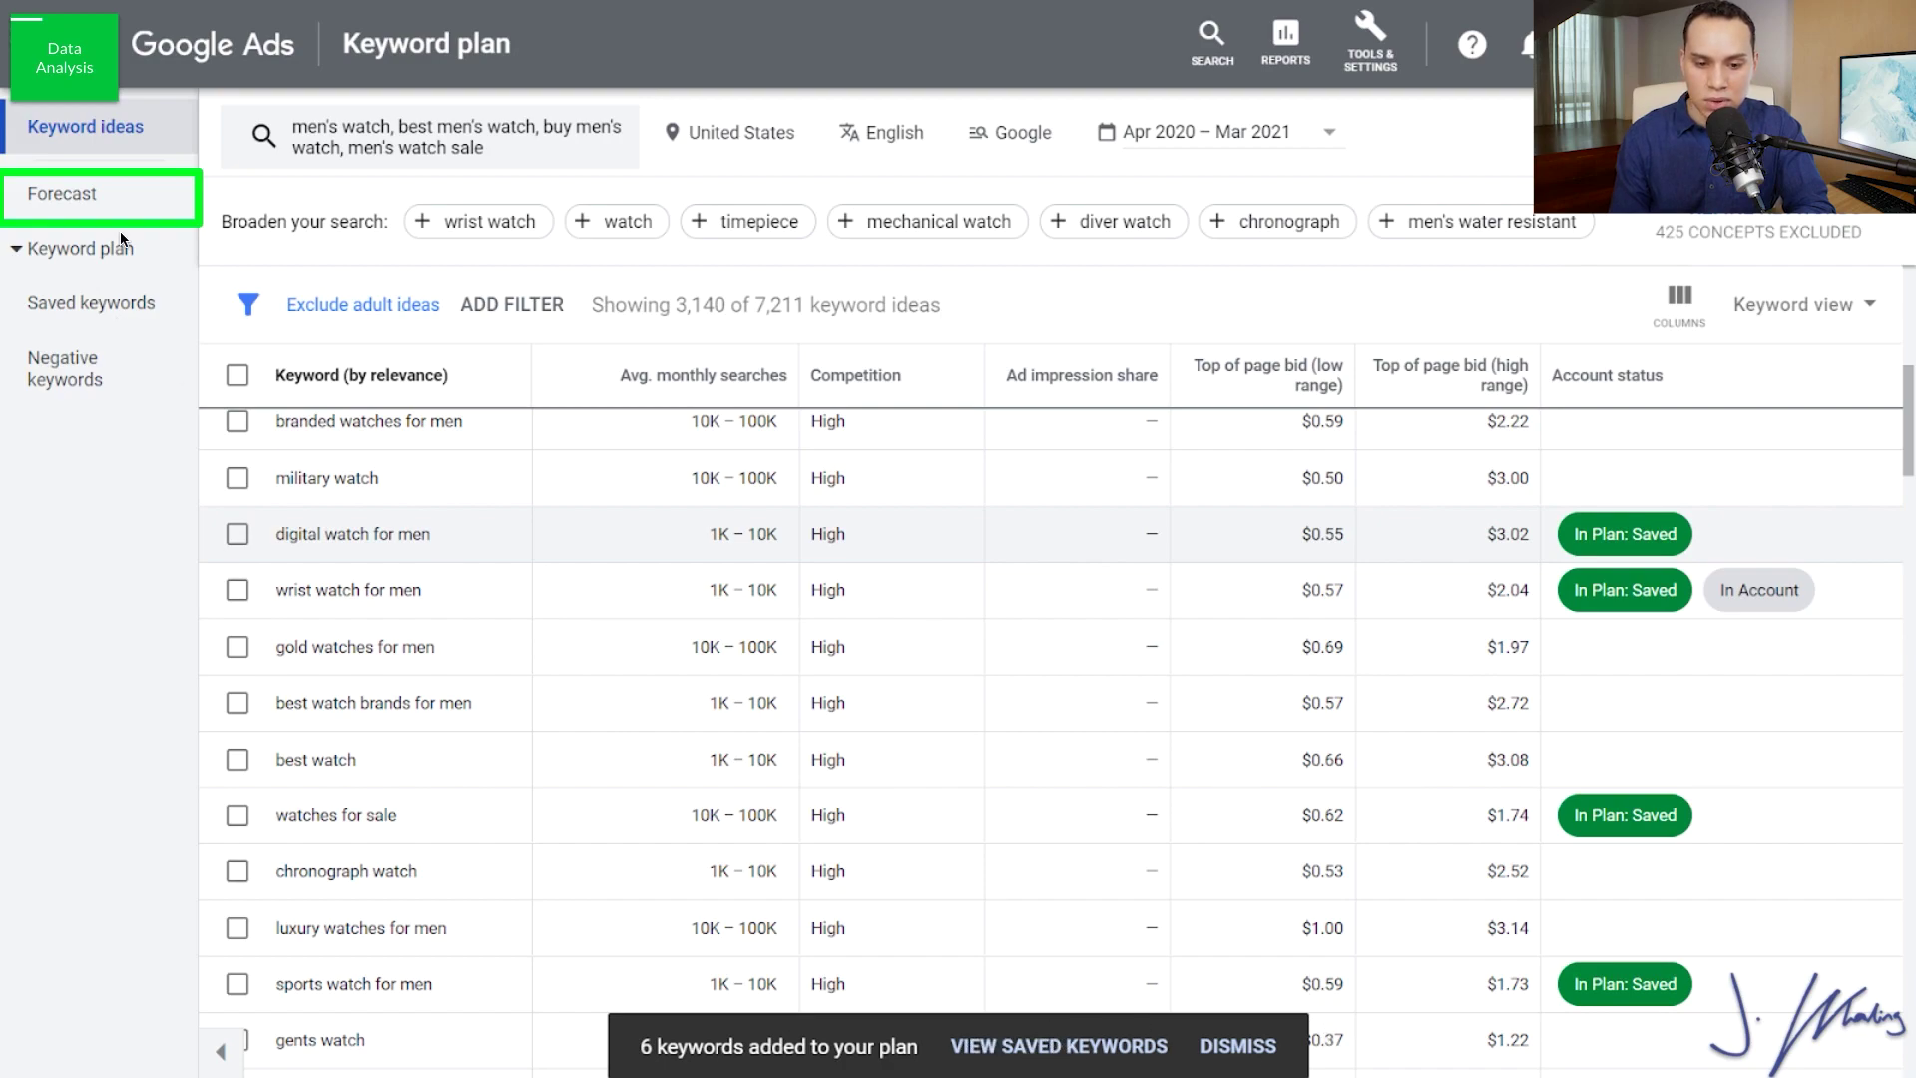
left_click(153, 212)
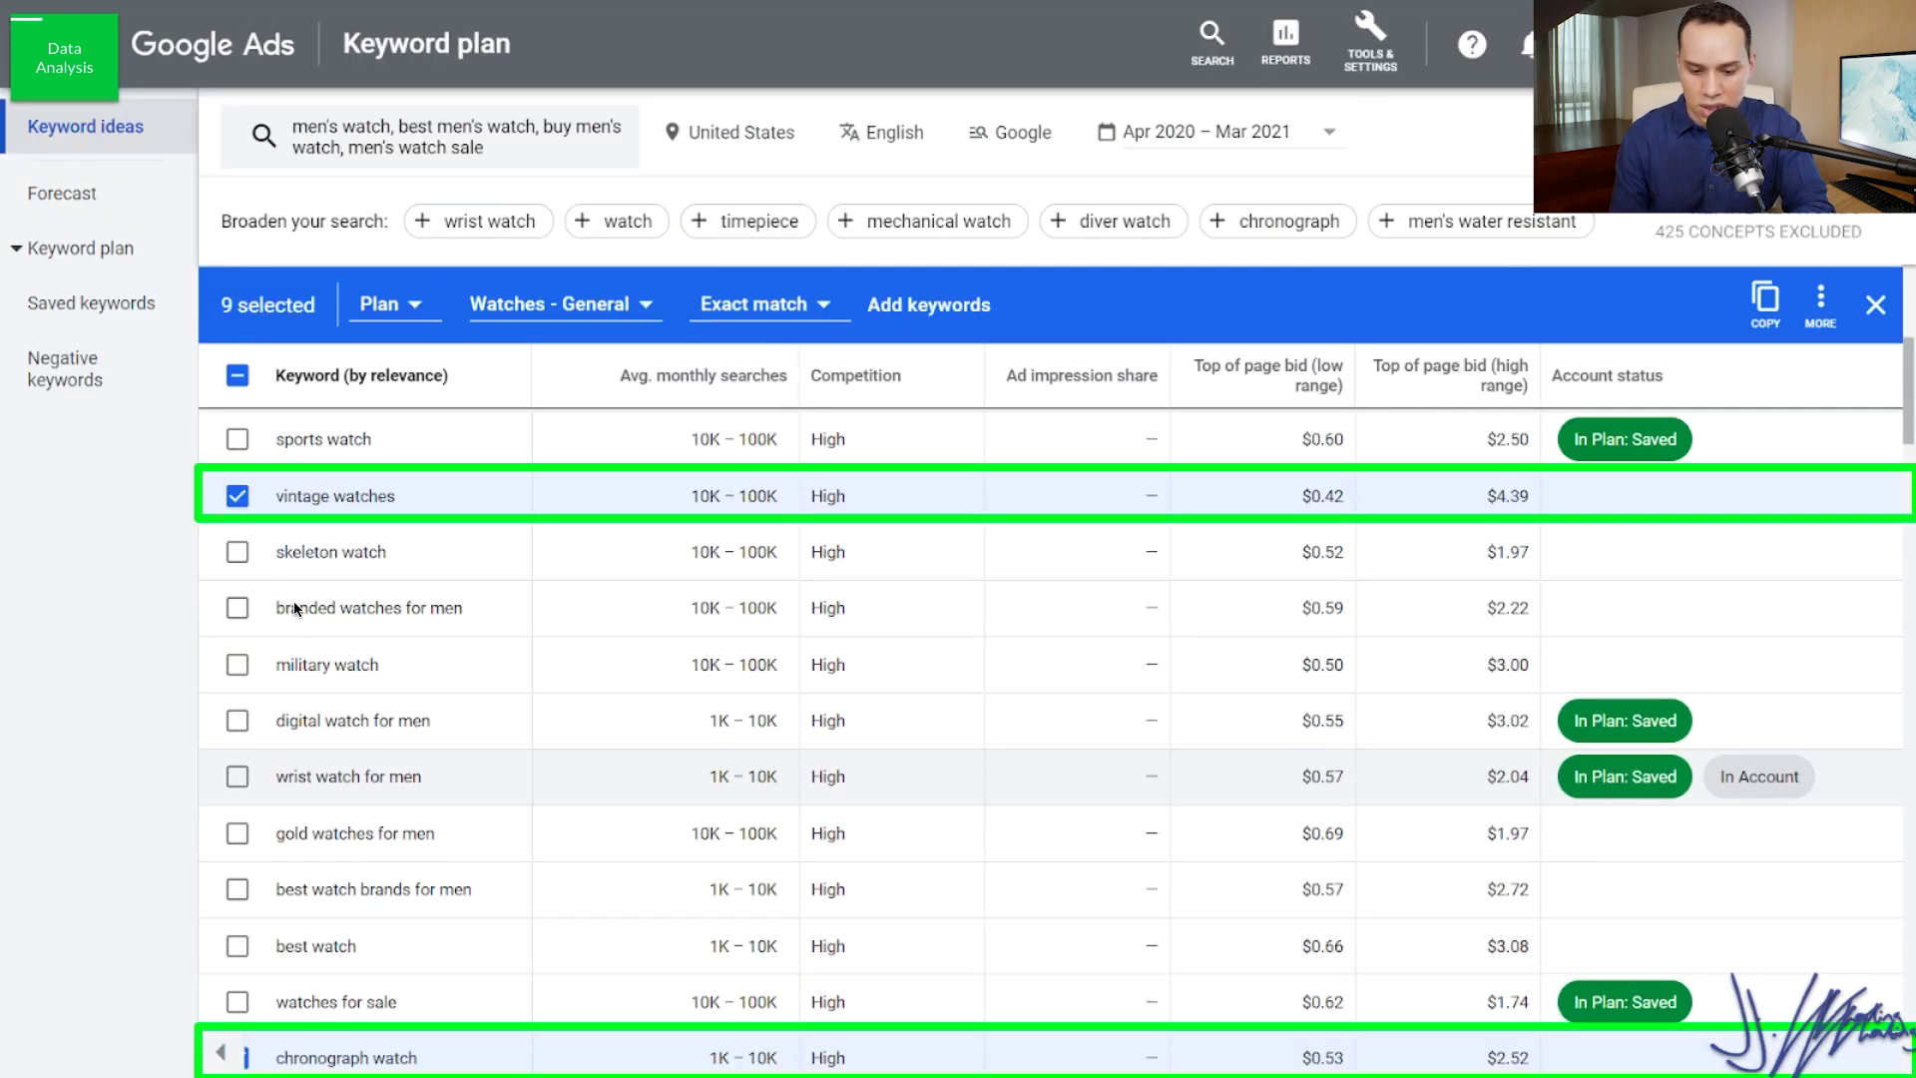
Step: Create a new ad group named Watches - High End for the nine selected vintage, chronograph, expensive and classic watch keywords
scroll(295, 608, "down", 5)
scroll(294, 608, "down", 5)
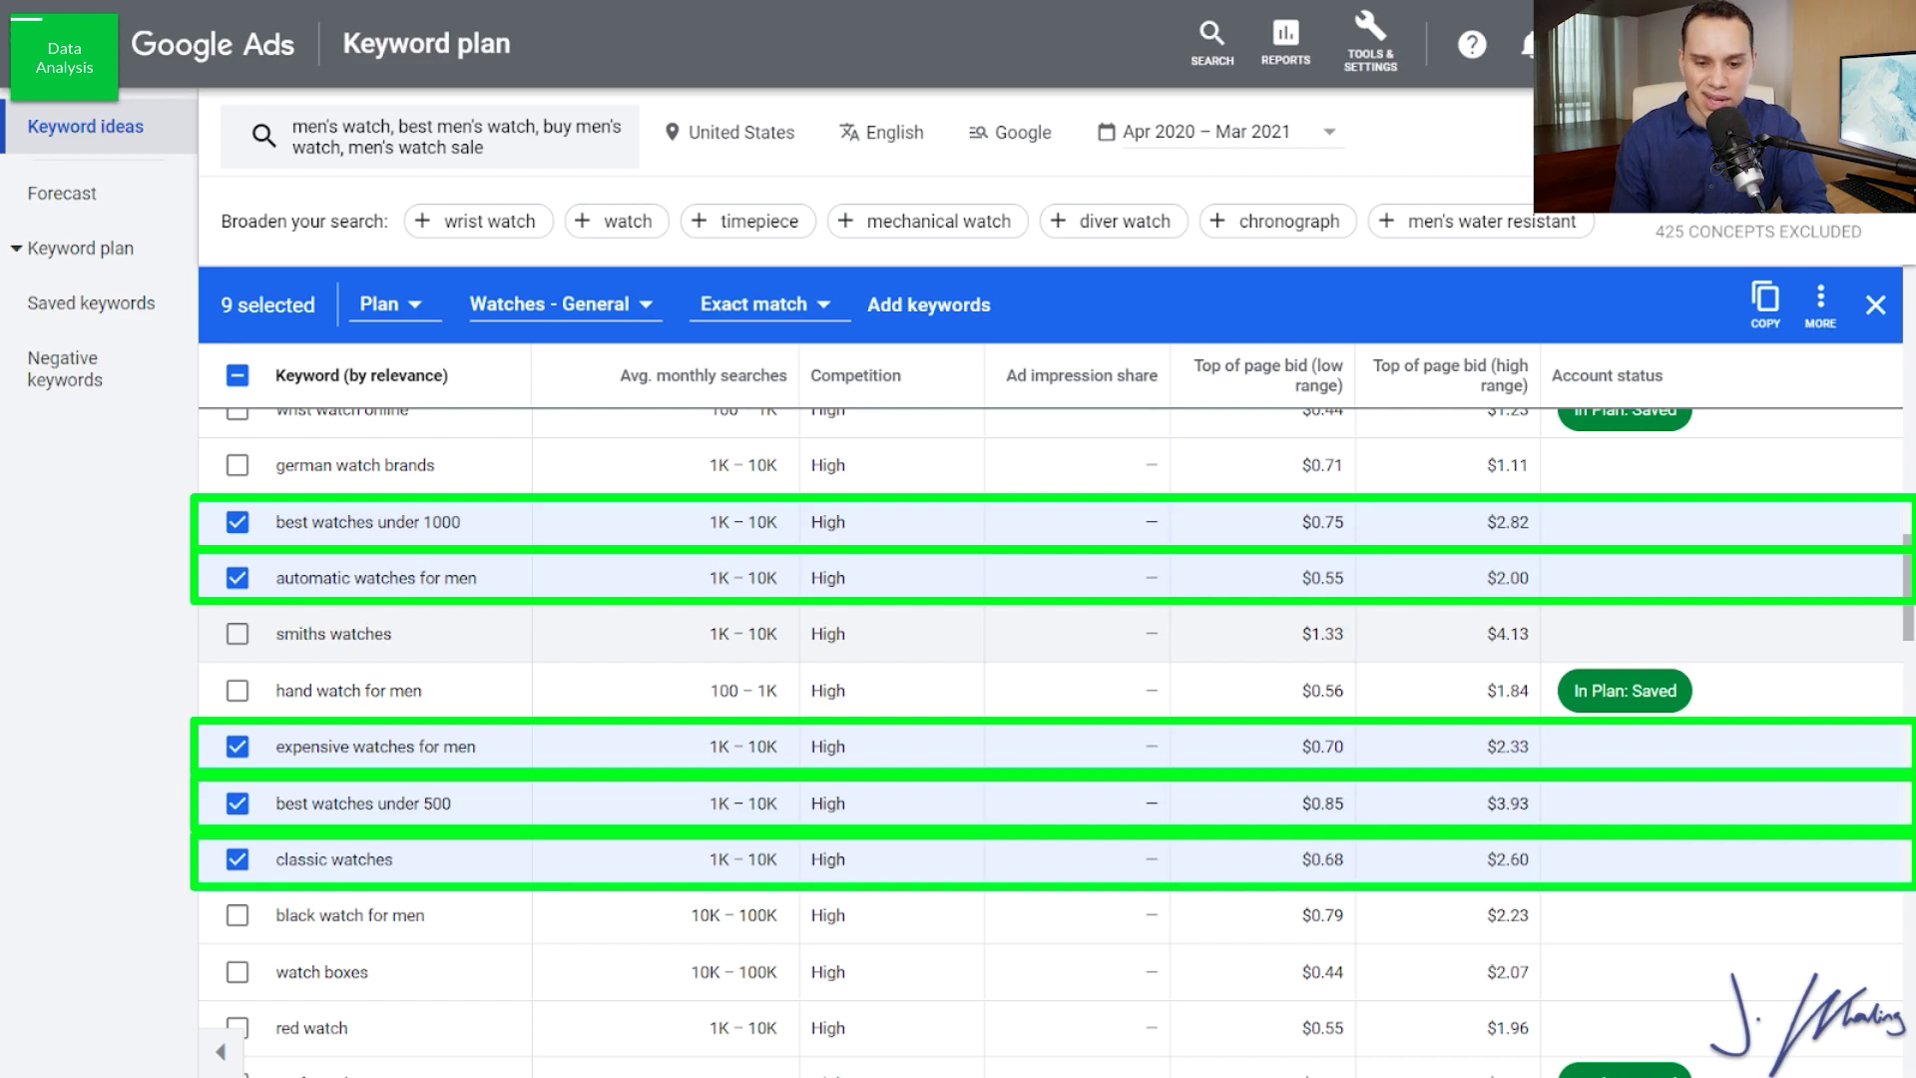
left_click(571, 311)
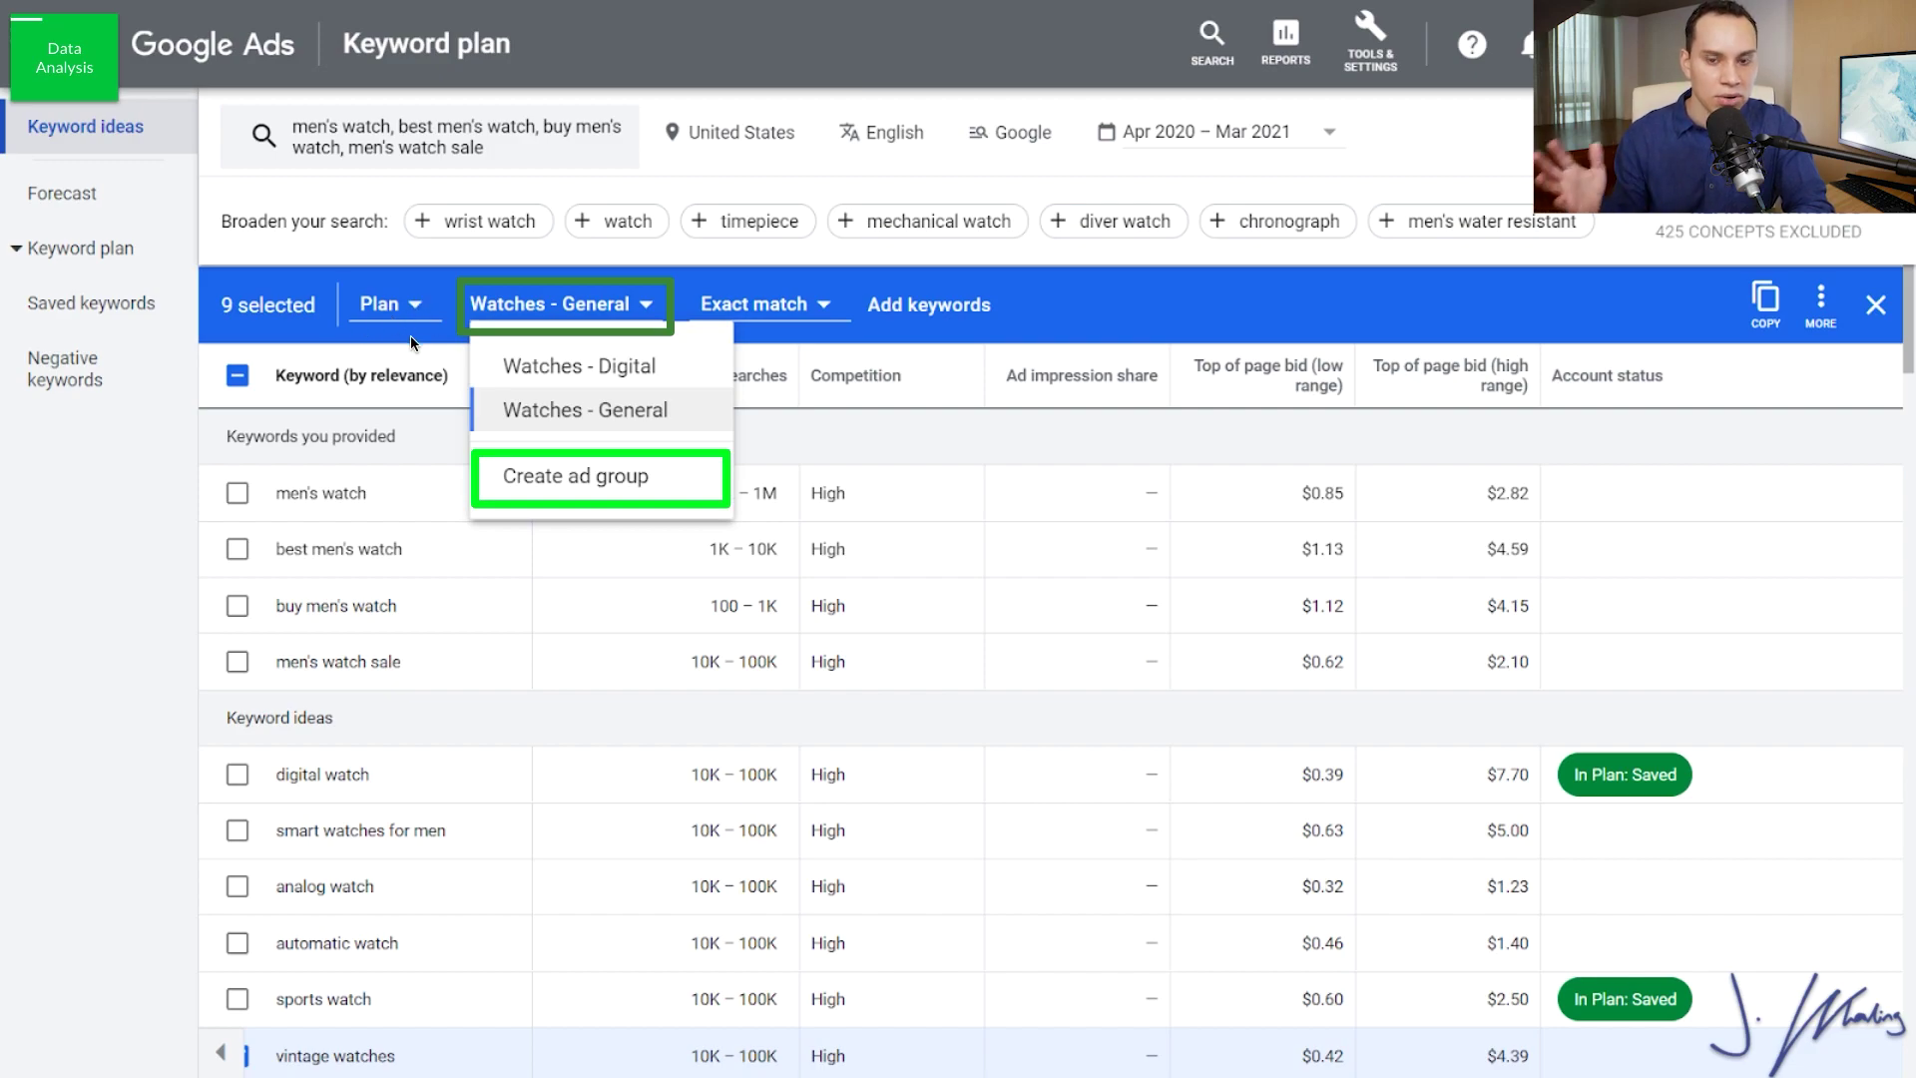
left_click(583, 482)
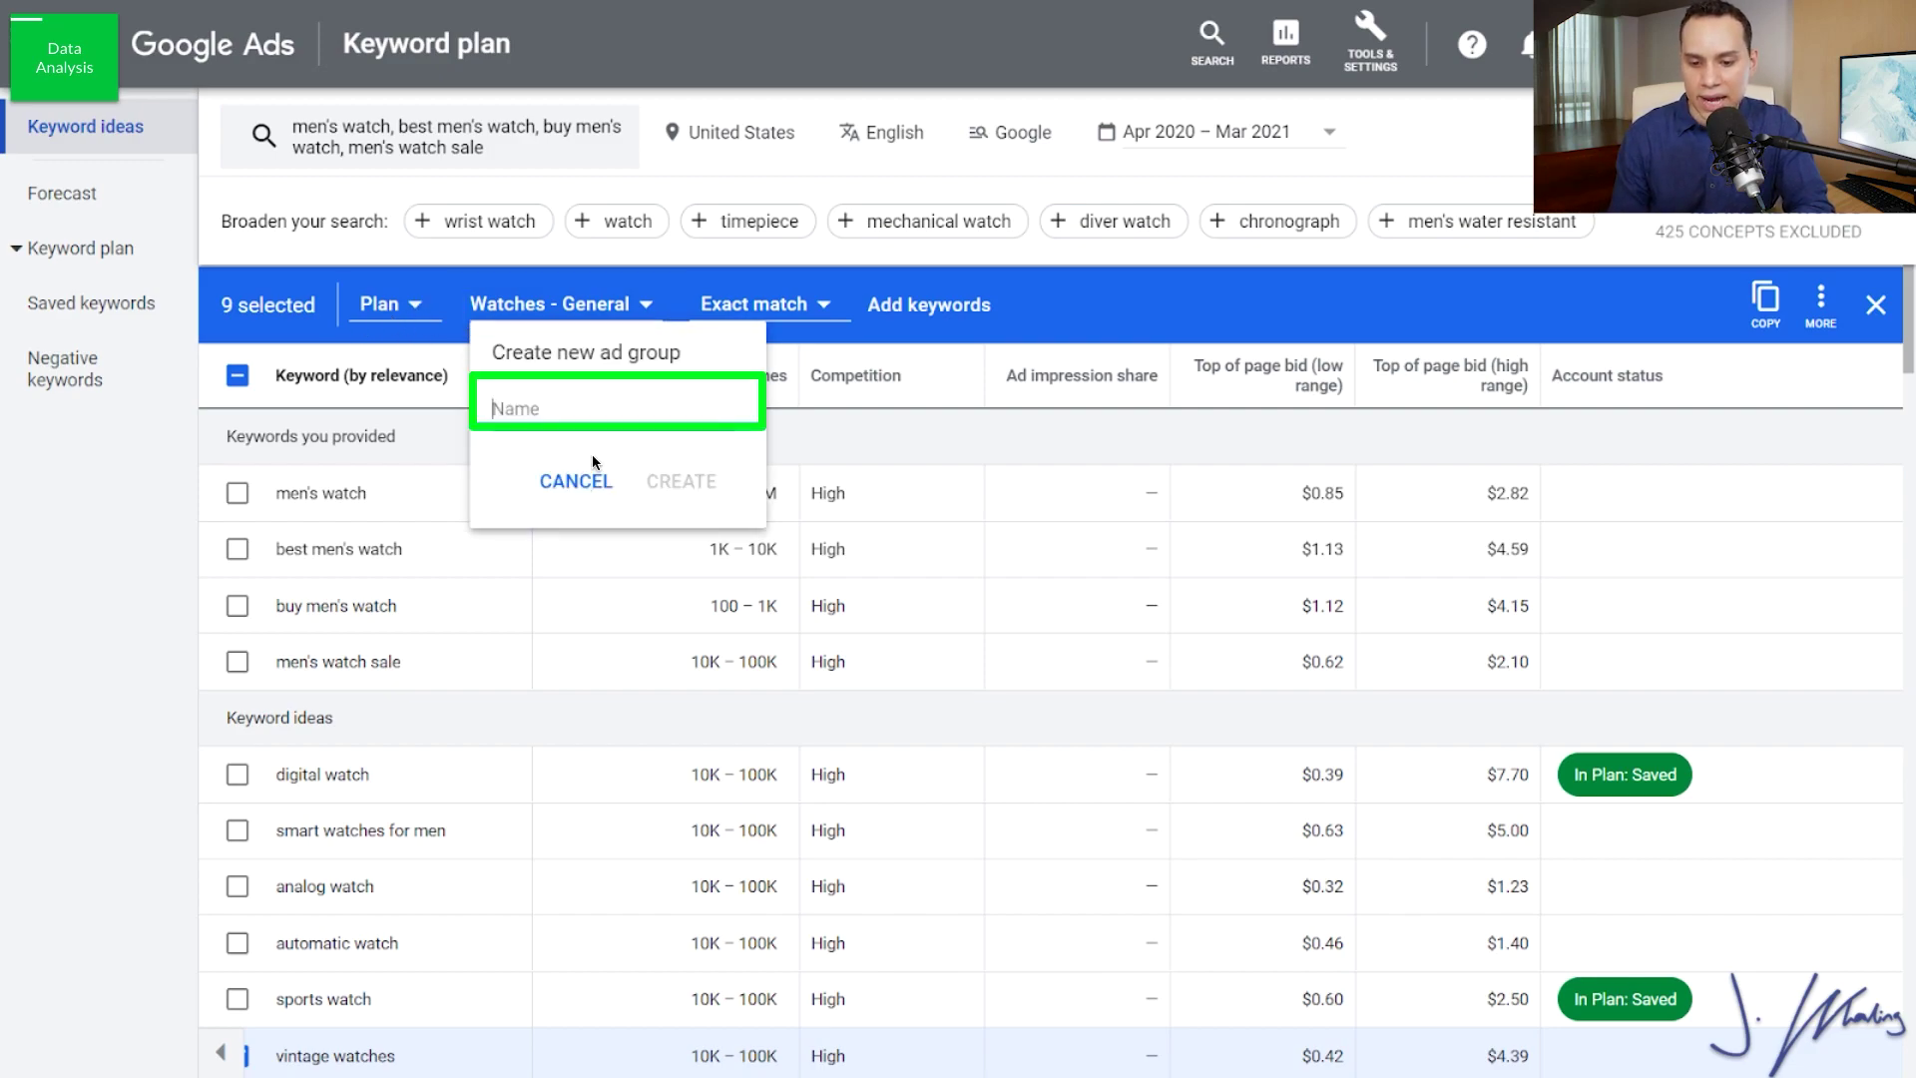
type("Watches - High End")
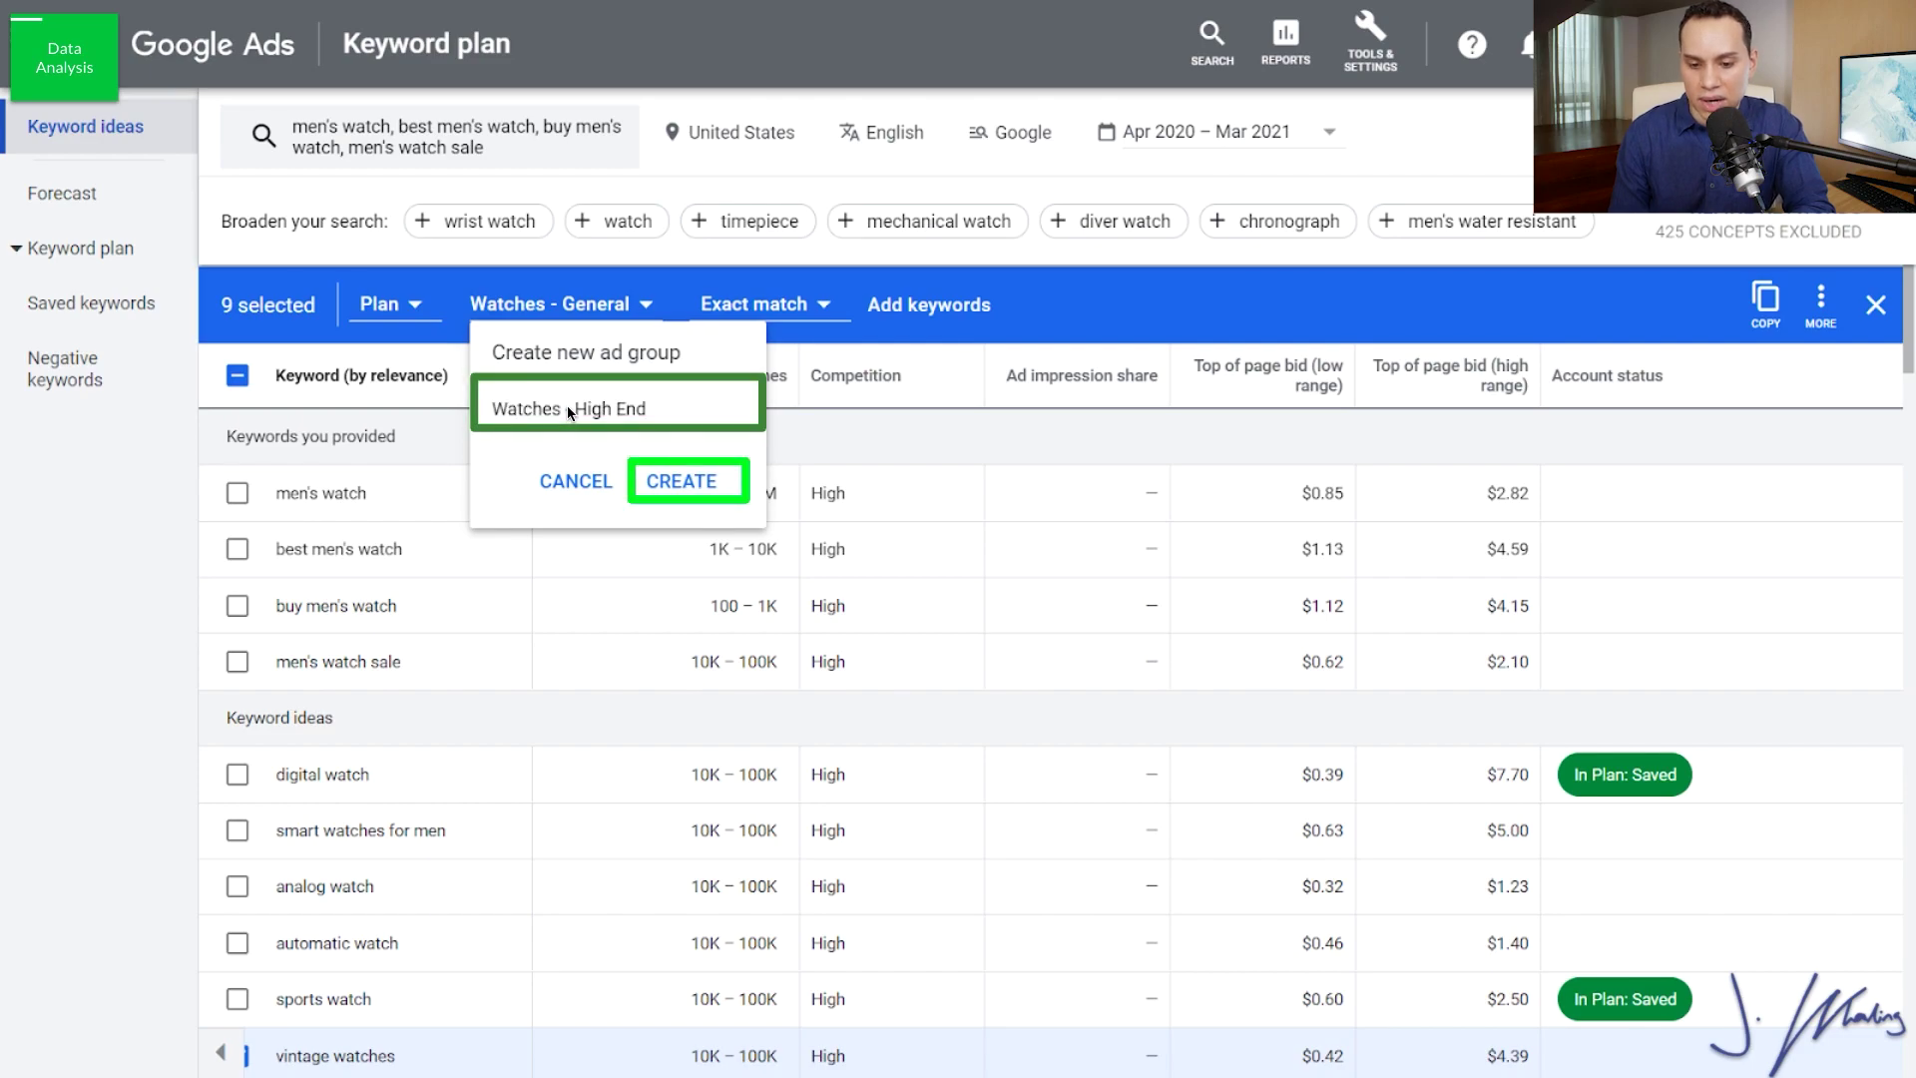
left_click(705, 489)
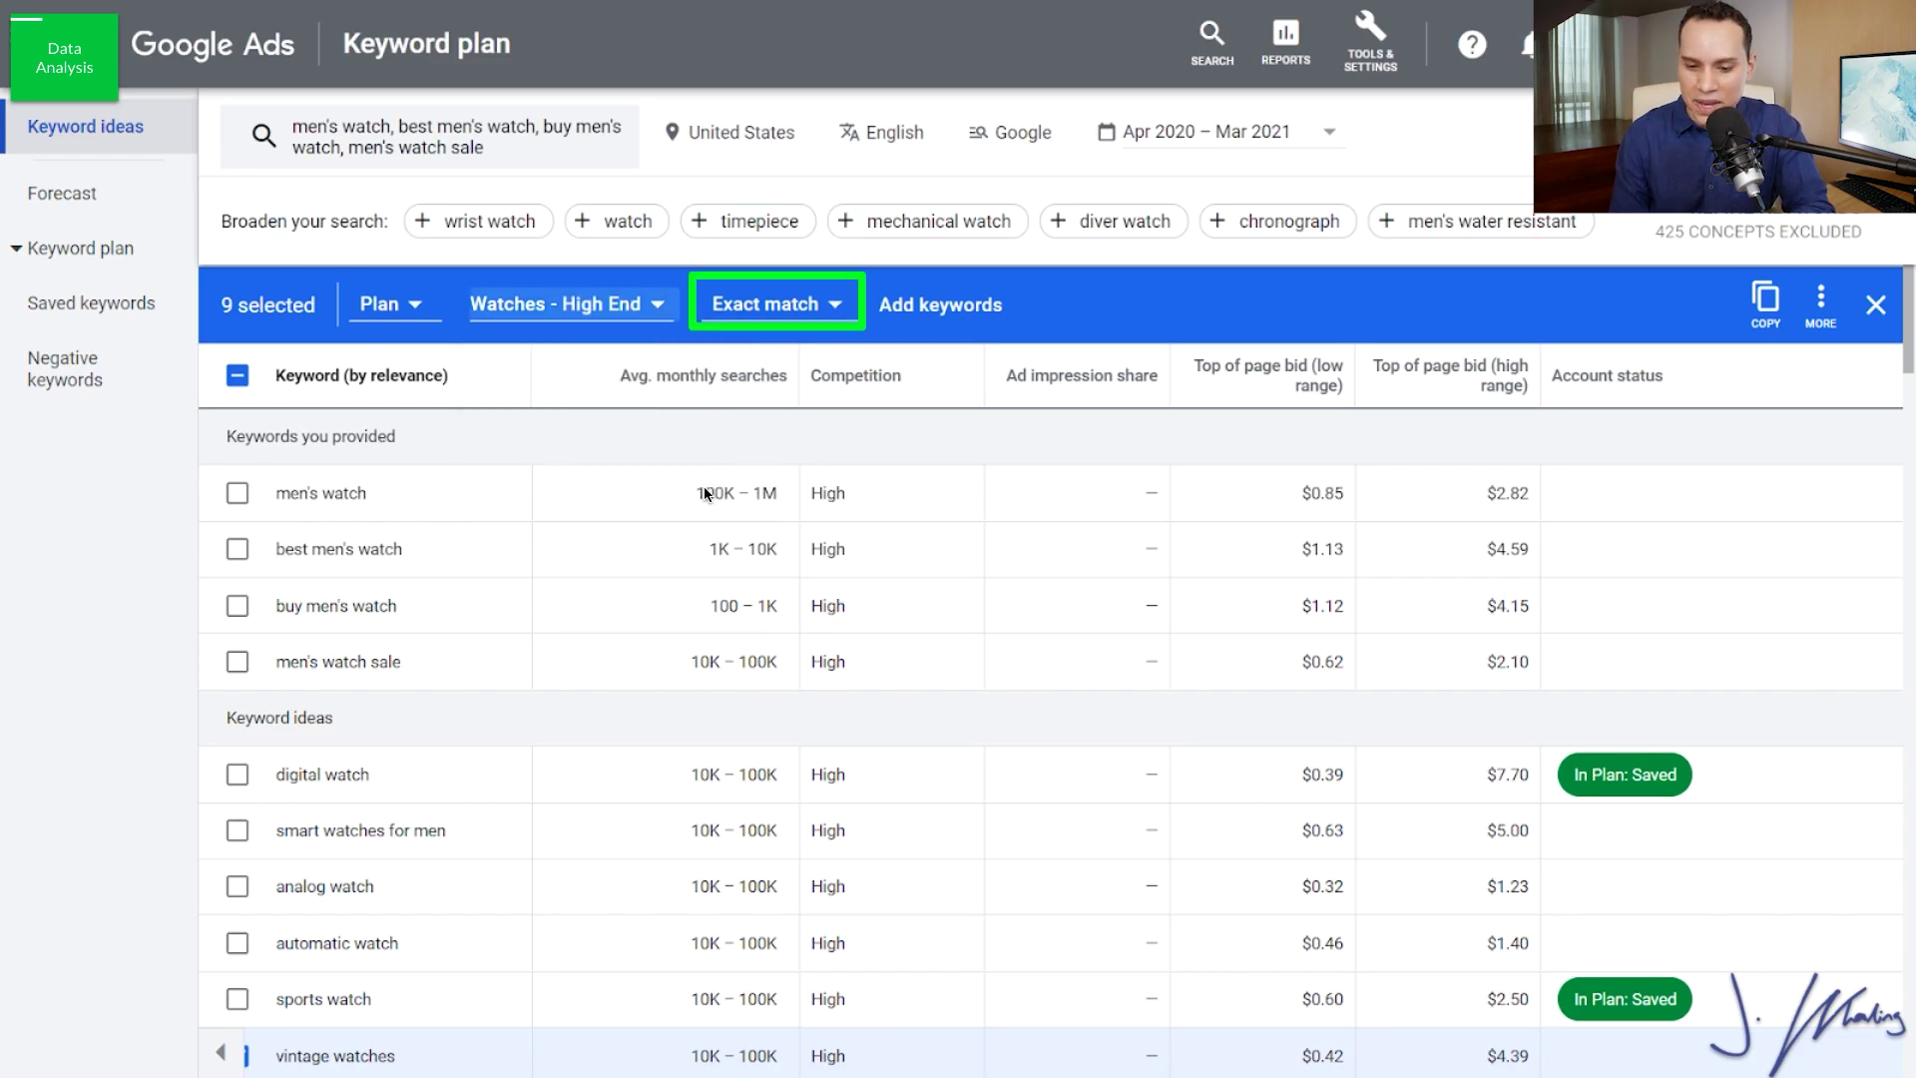
Step: Add the nine selected keywords to the Watches - High End ad group as Phrase match
left_click(844, 310)
left_click(783, 403)
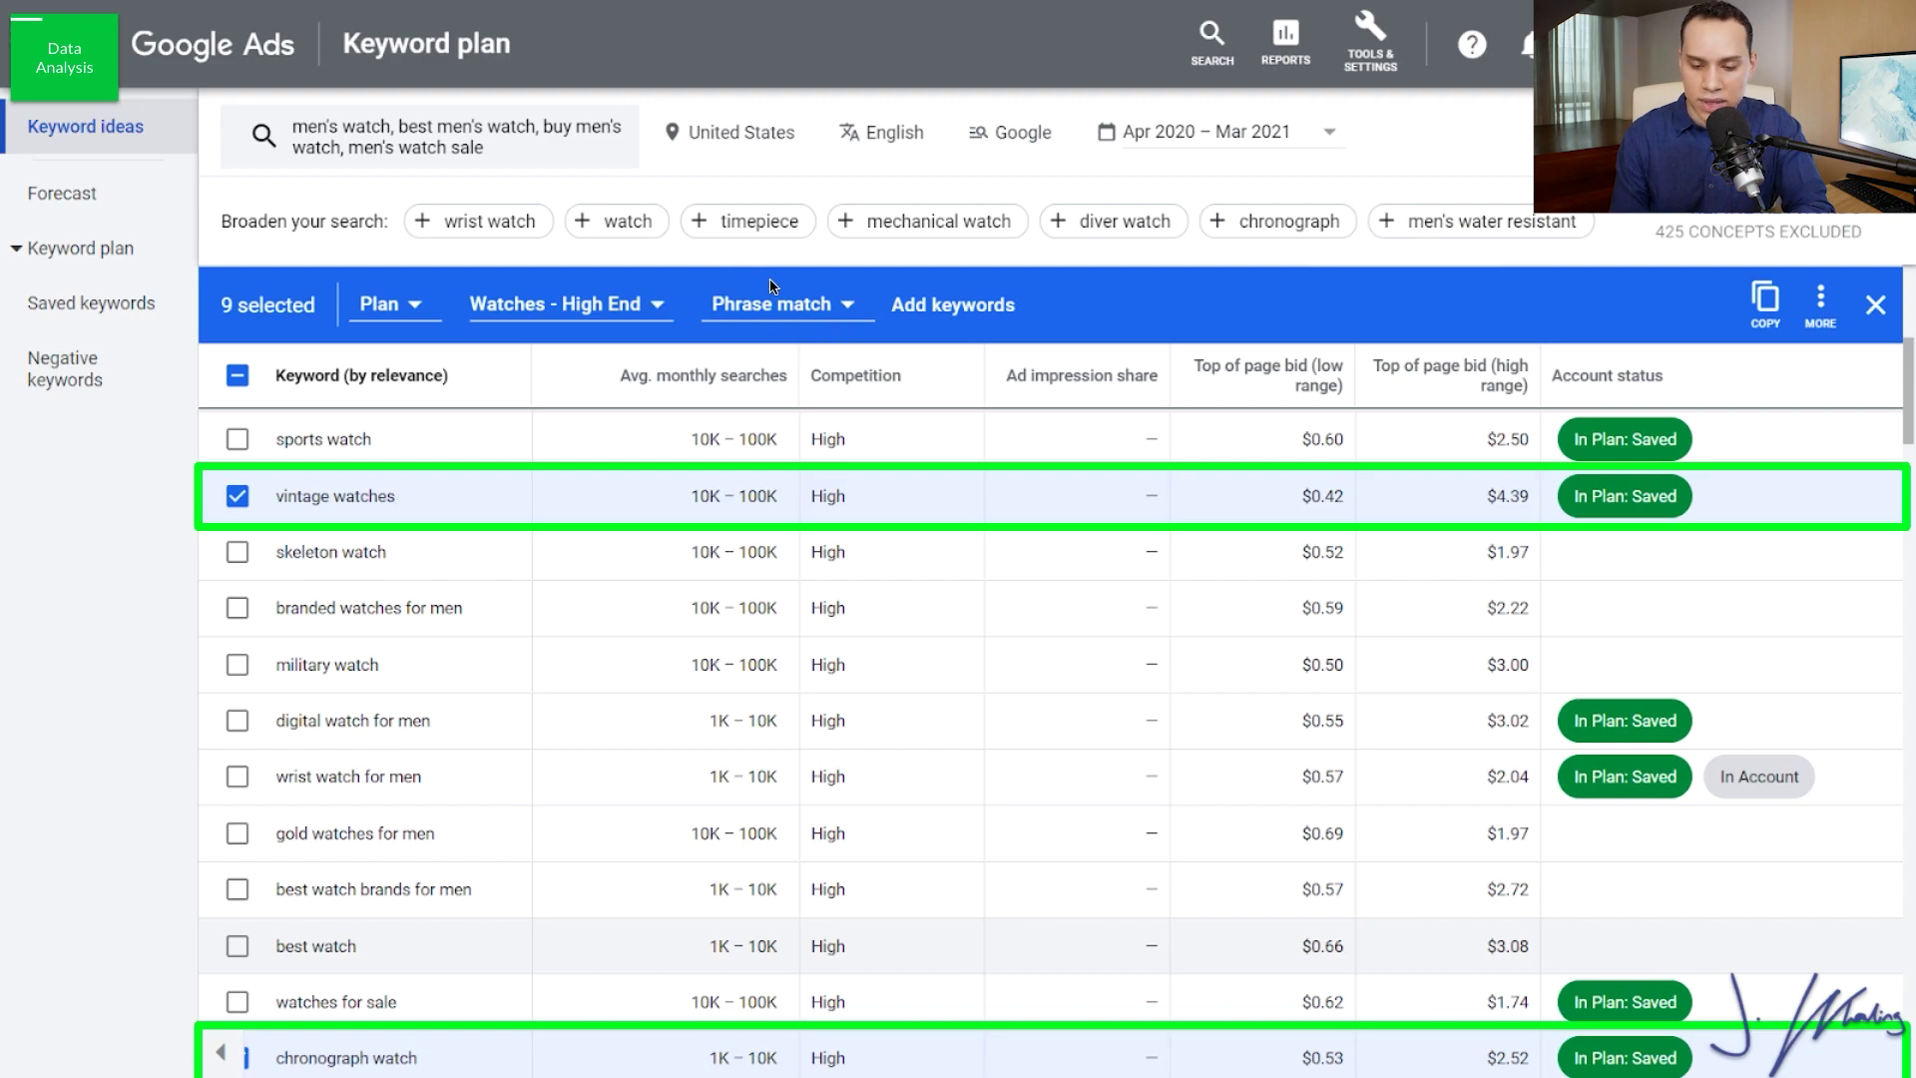
scroll(783, 315, "down", 5)
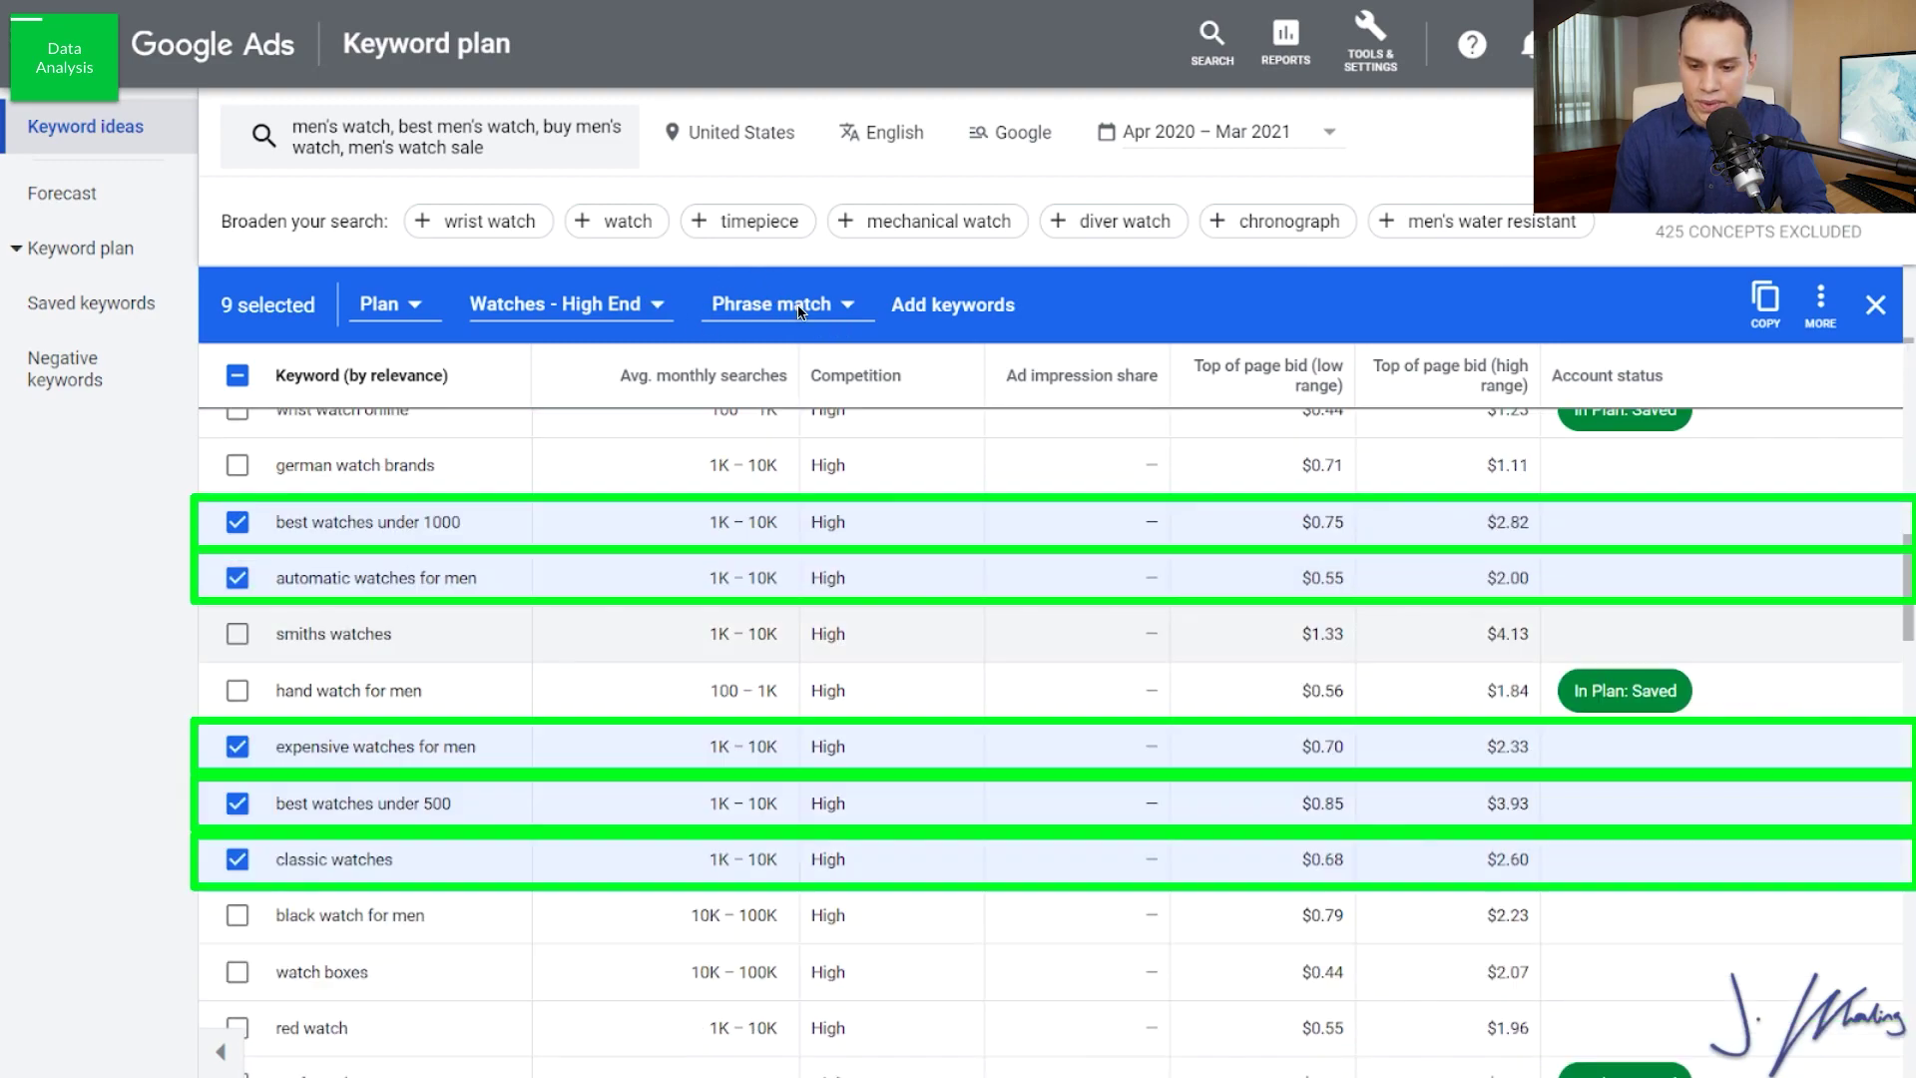
Step: Add the same nine keywords to Watches - High End as Exact match and open the plan's saved keywords
left_click(798, 310)
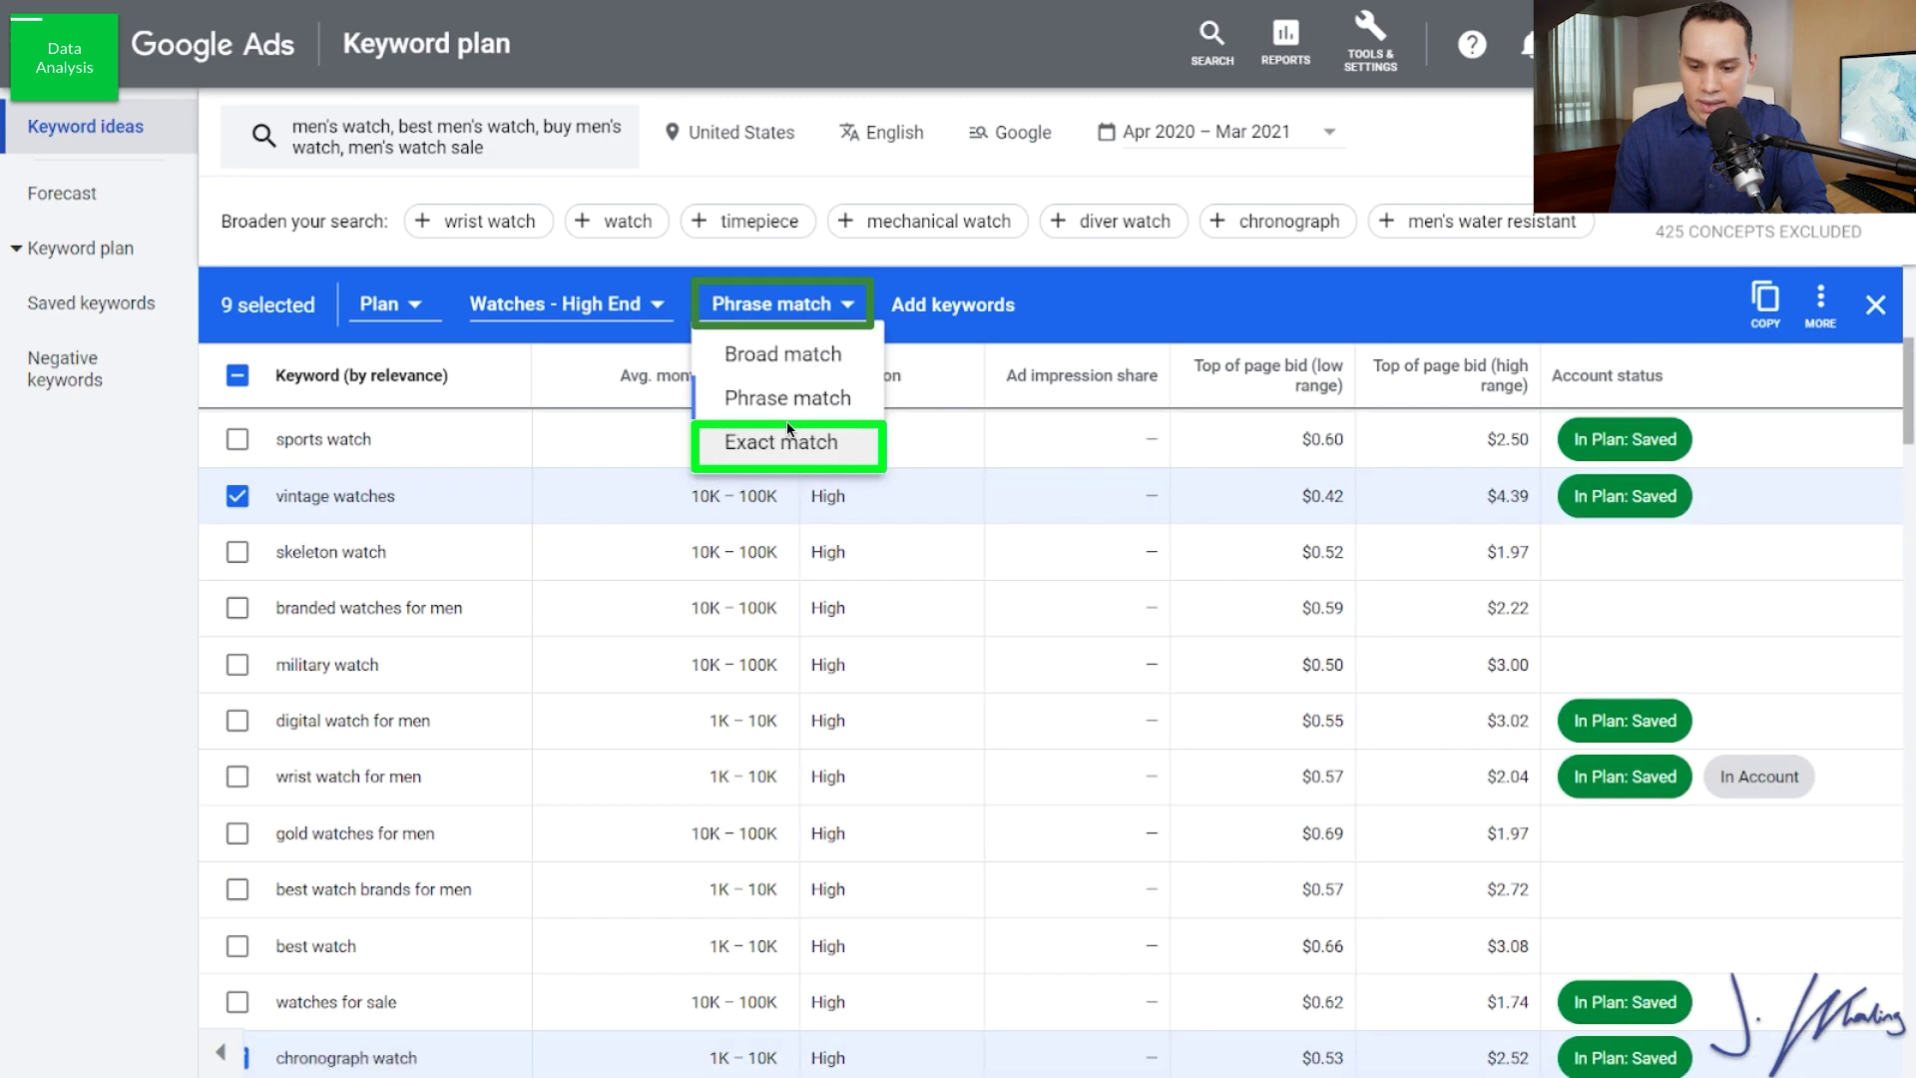
left_click(753, 441)
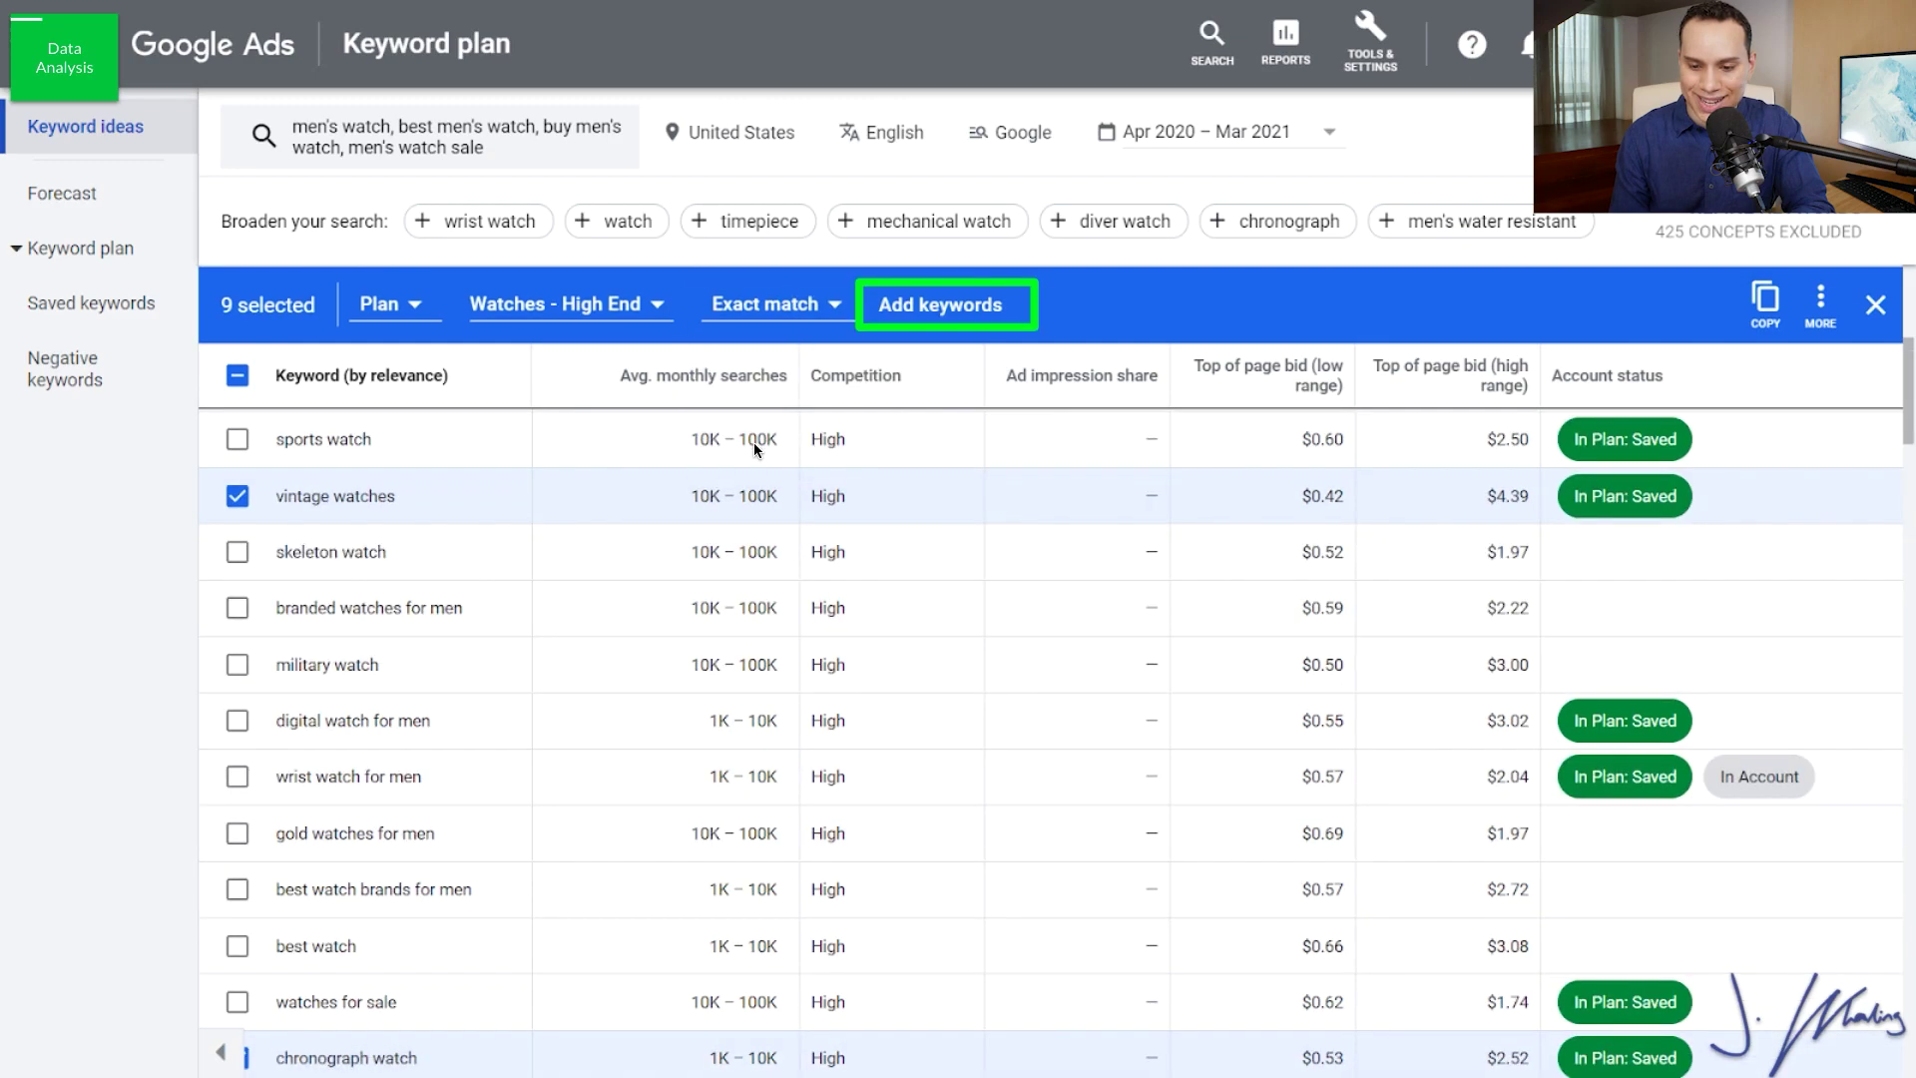
left_click(950, 308)
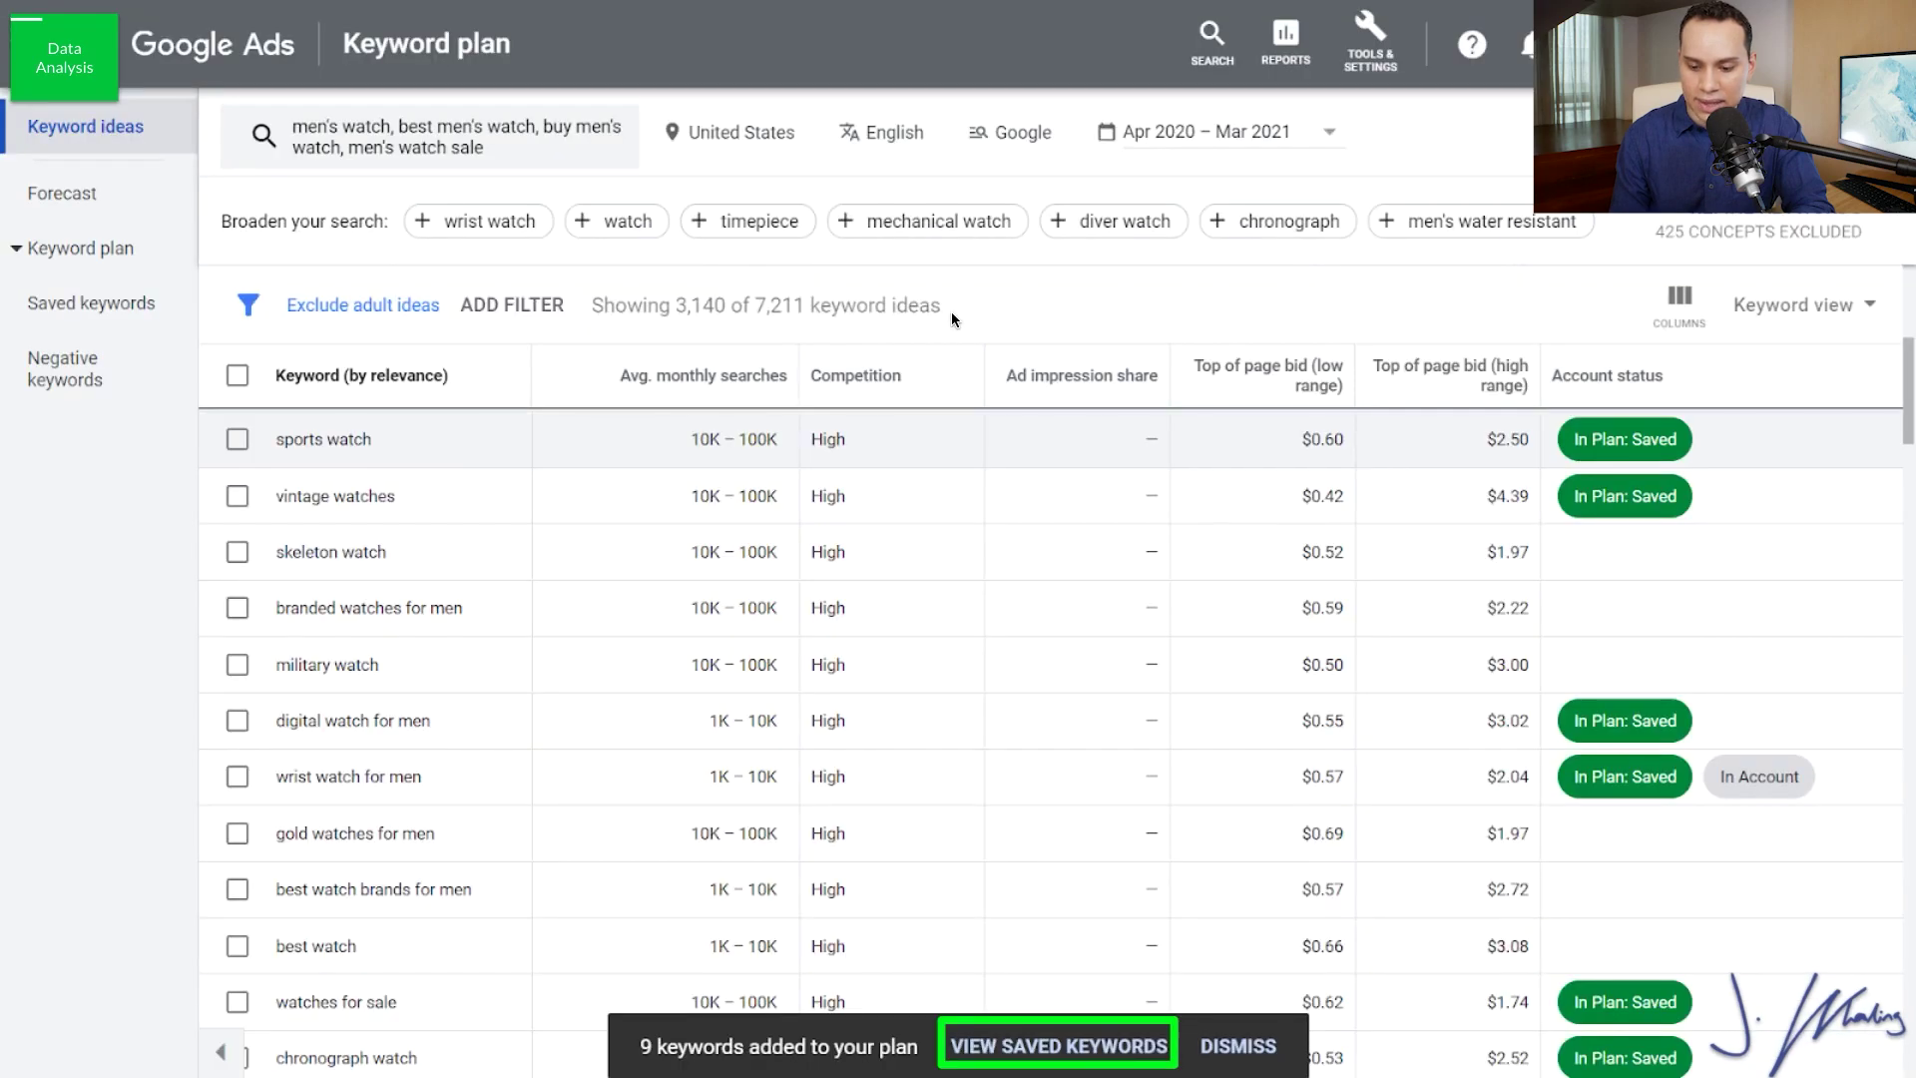
left_click(1047, 1044)
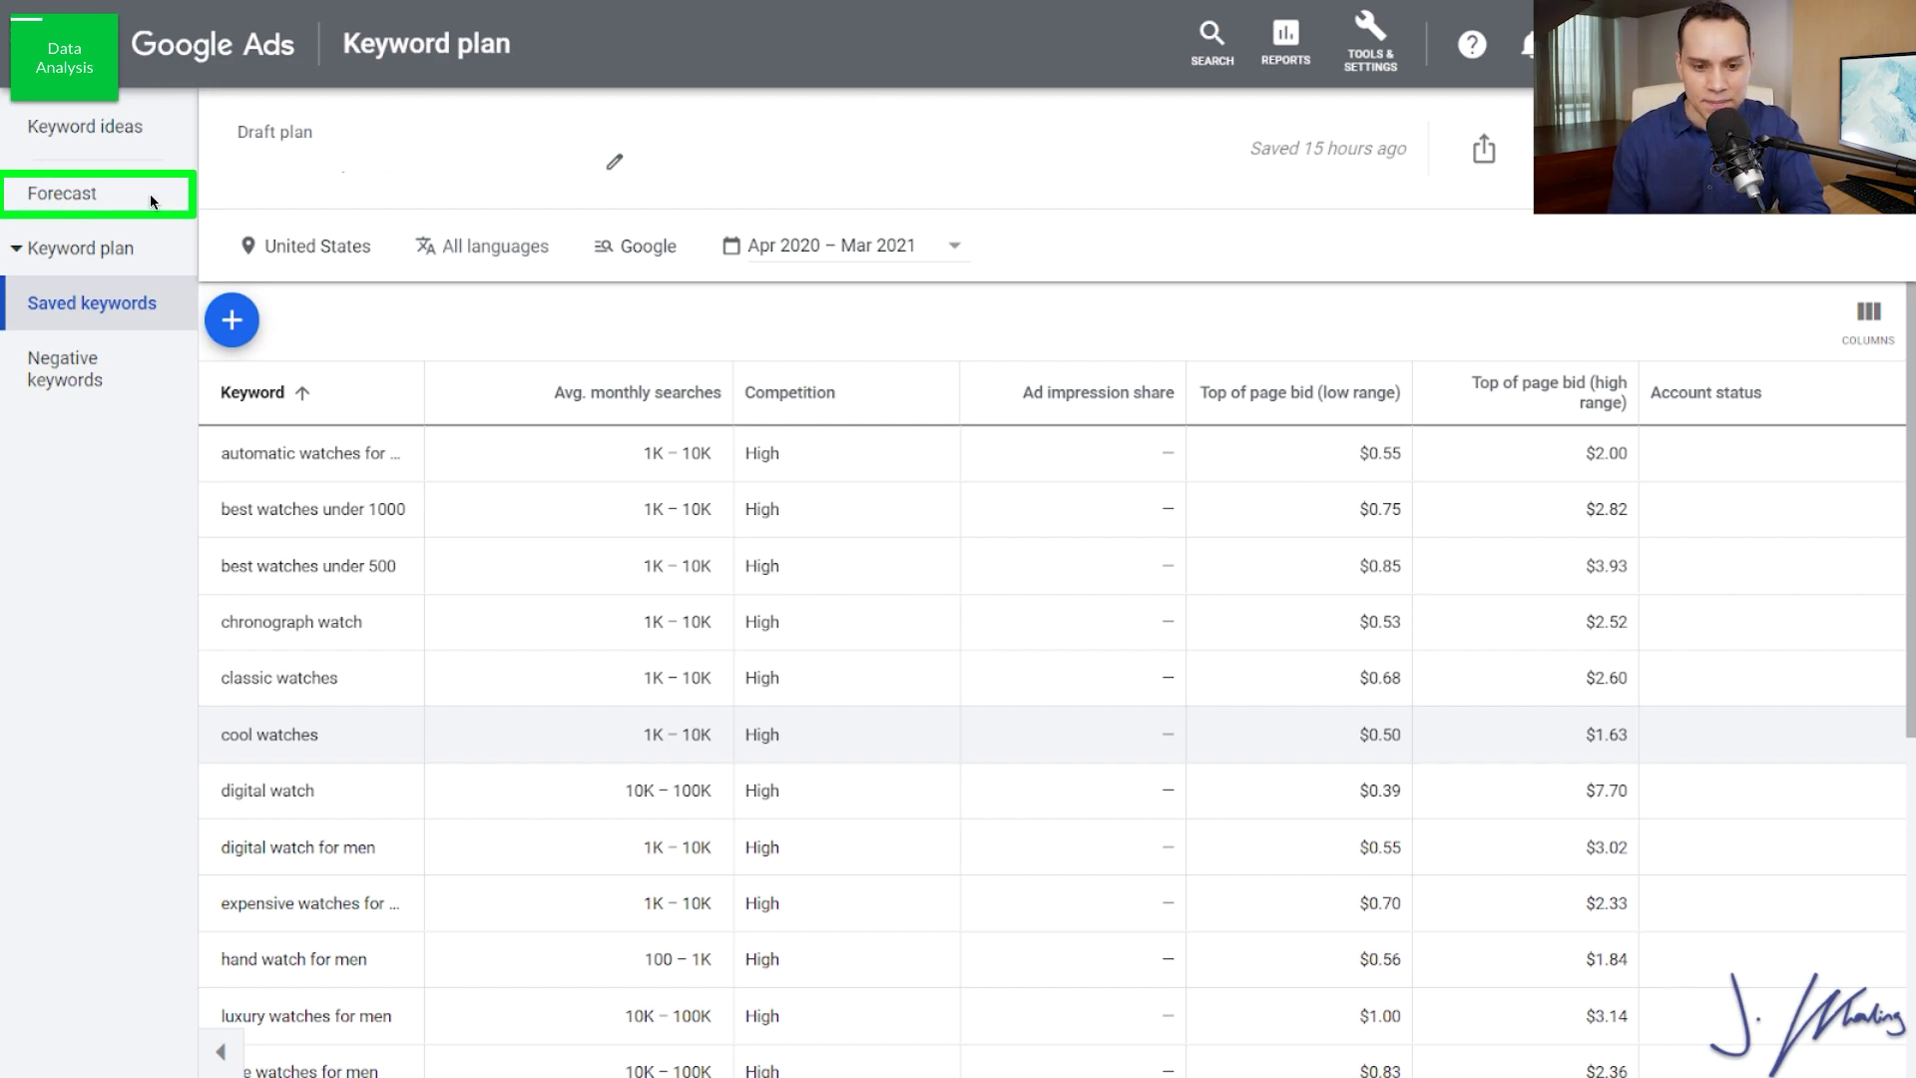
Step: Open the forecast and review the estimates for each keyword across the Digital, General and High End ad groups
left_click(100, 202)
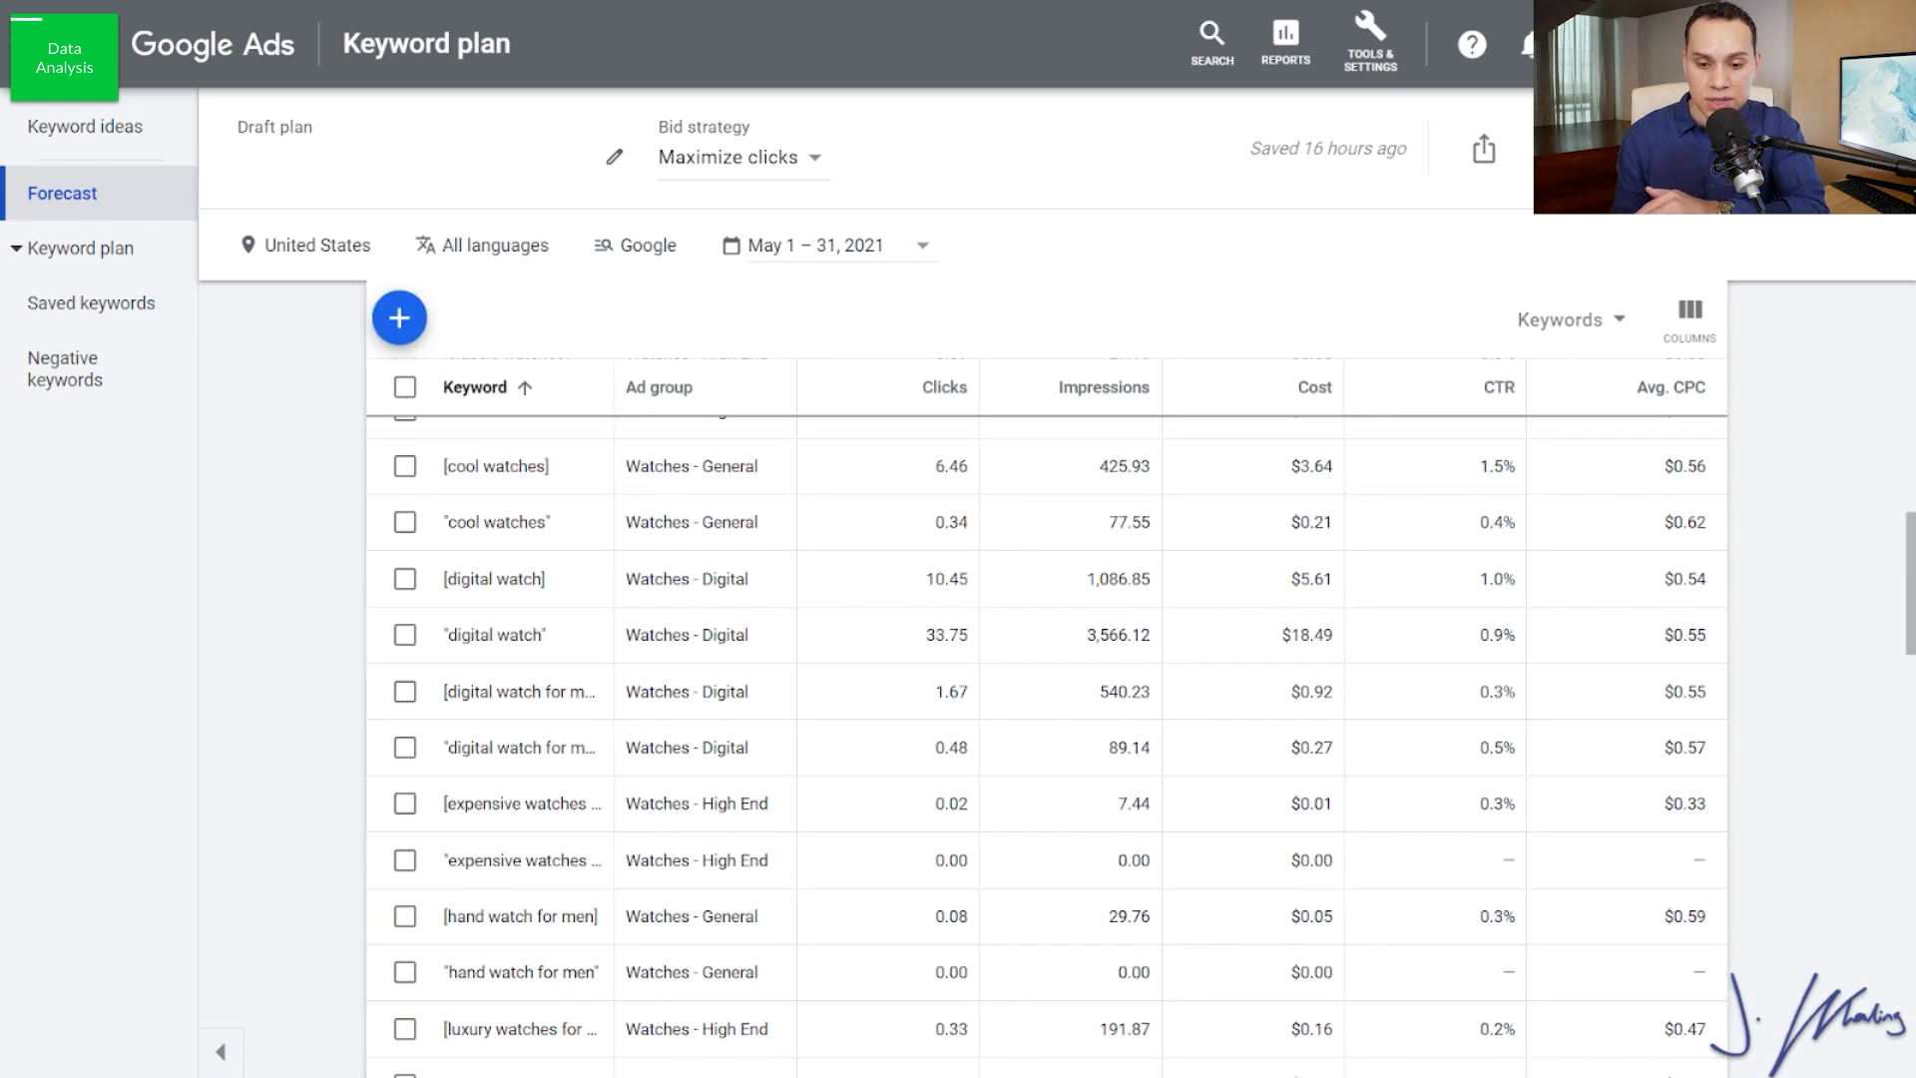
scroll(1046, 738, "down", 5)
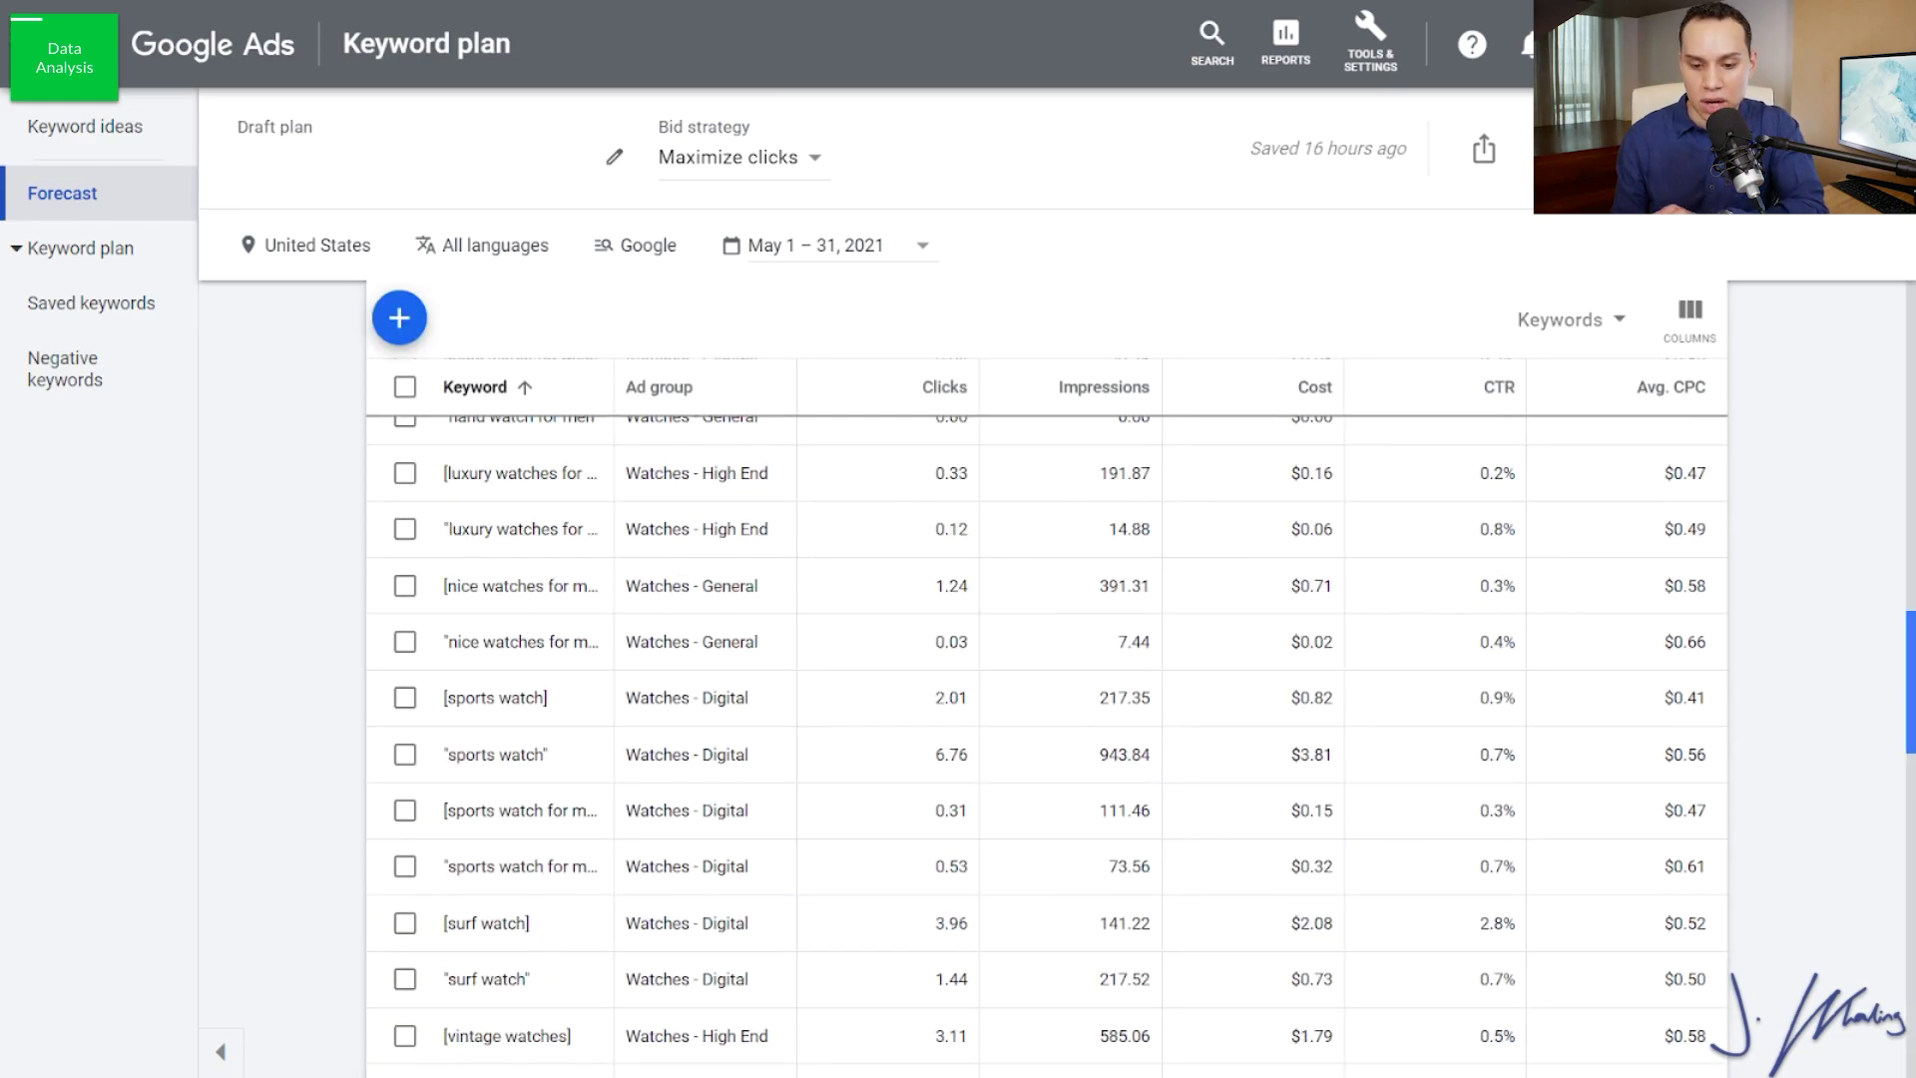
scroll(1046, 738, "down", 5)
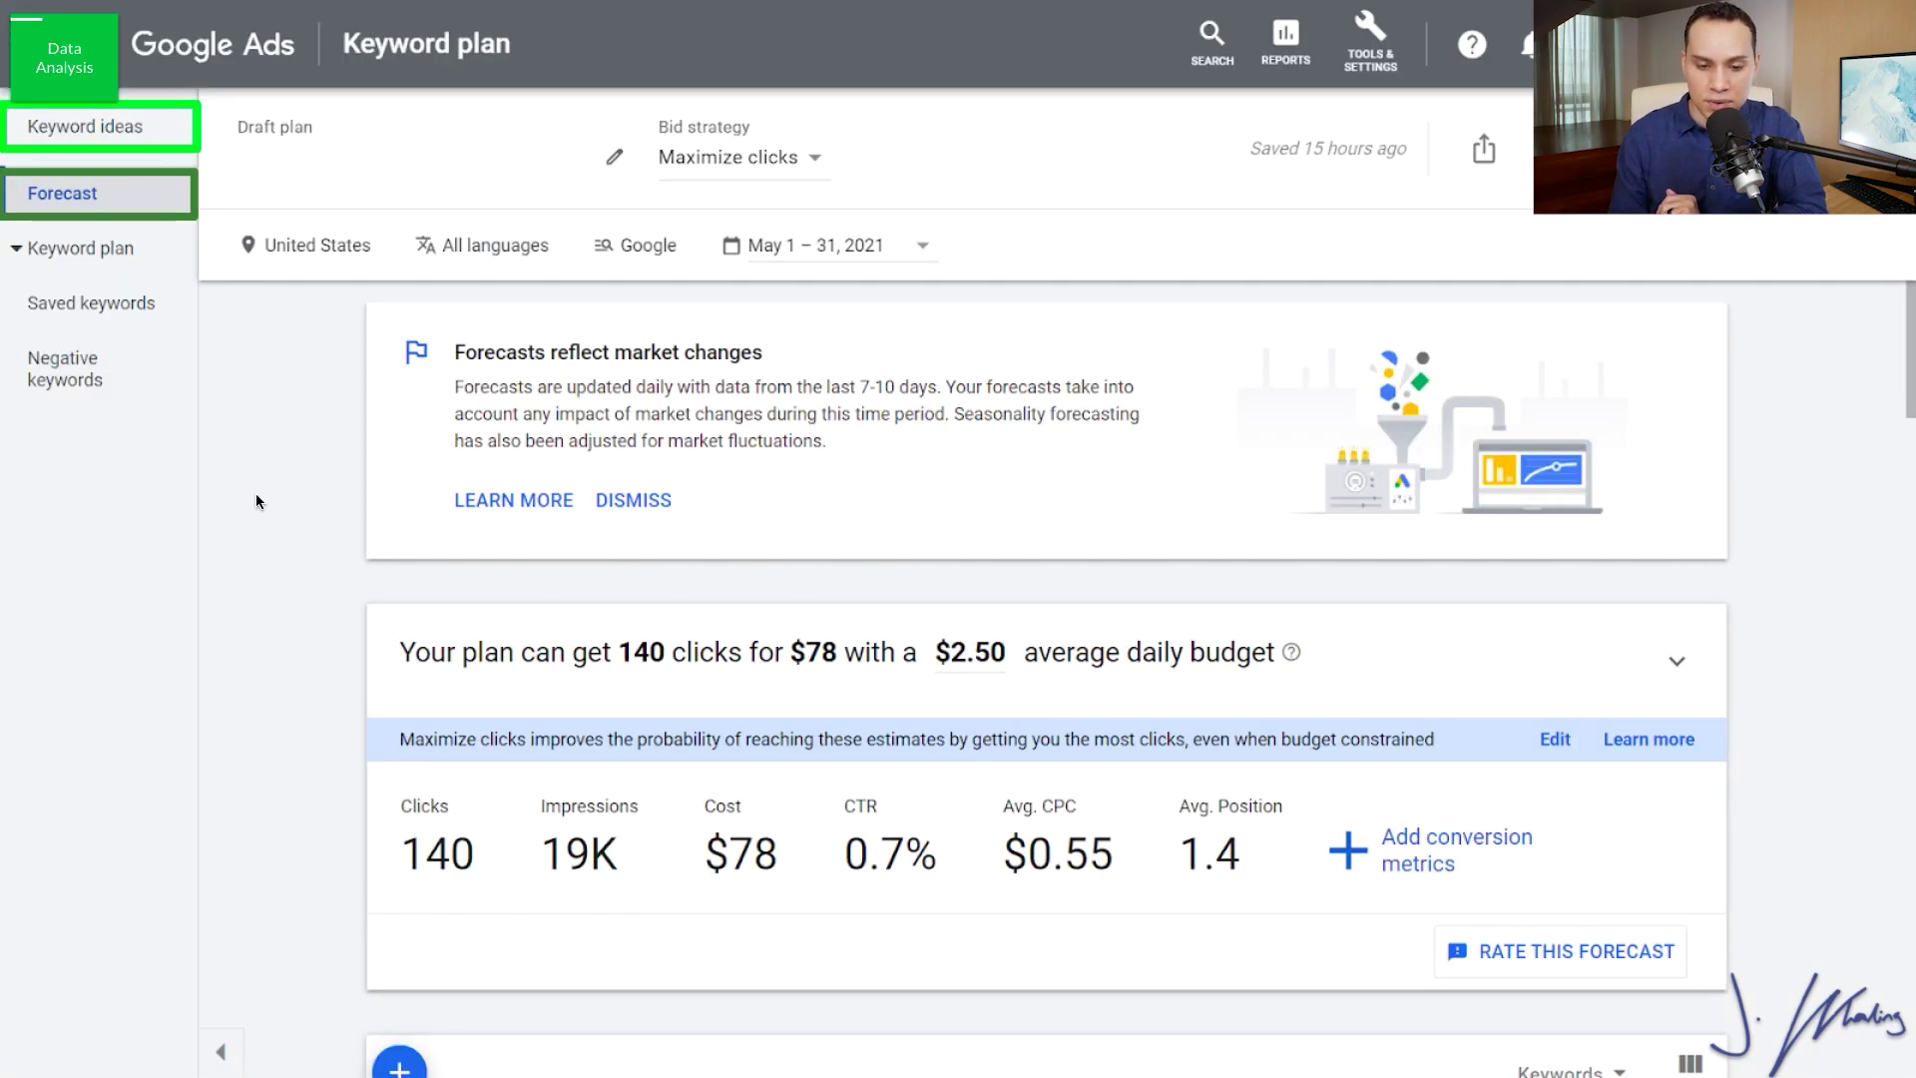
Step: Return to the keyword ideas and exclude all Brand keywords under Brand or Non-Brand in the keyword refinements
left_click(151, 124)
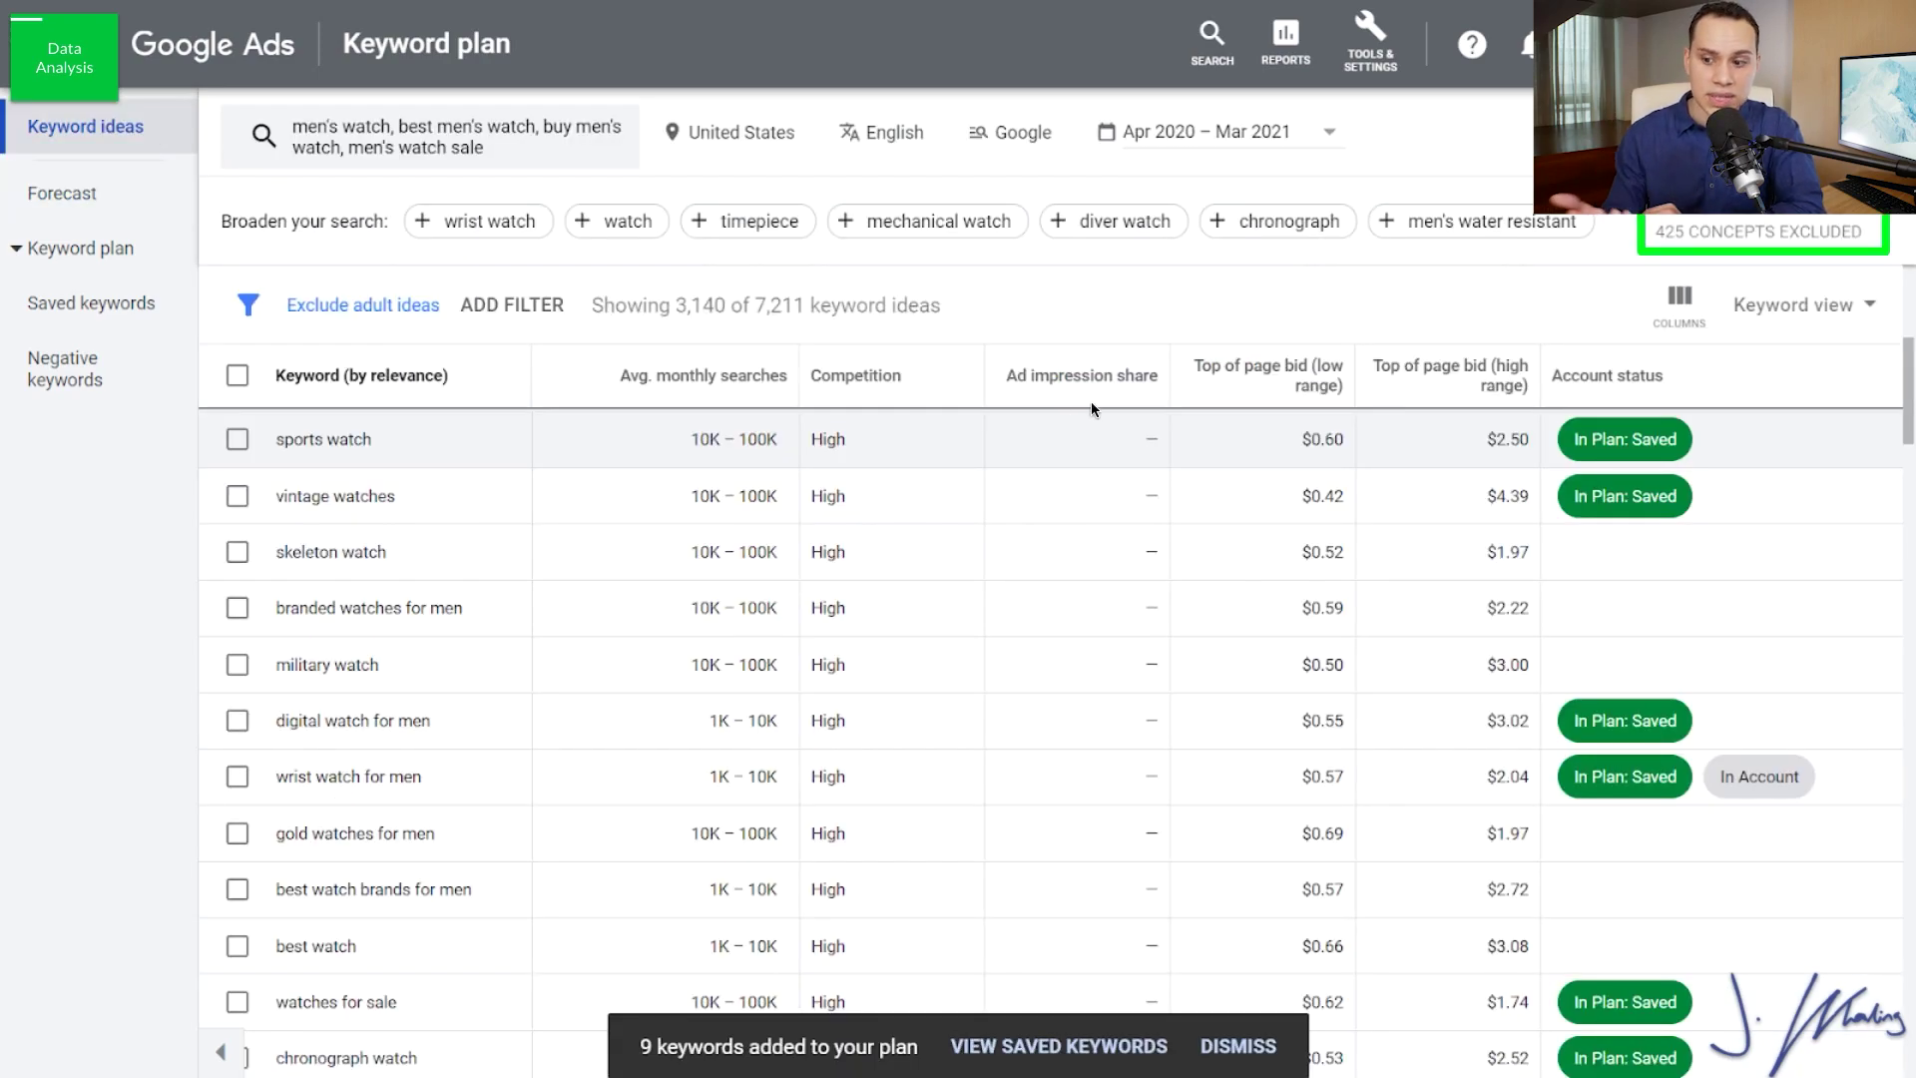
left_click(1788, 227)
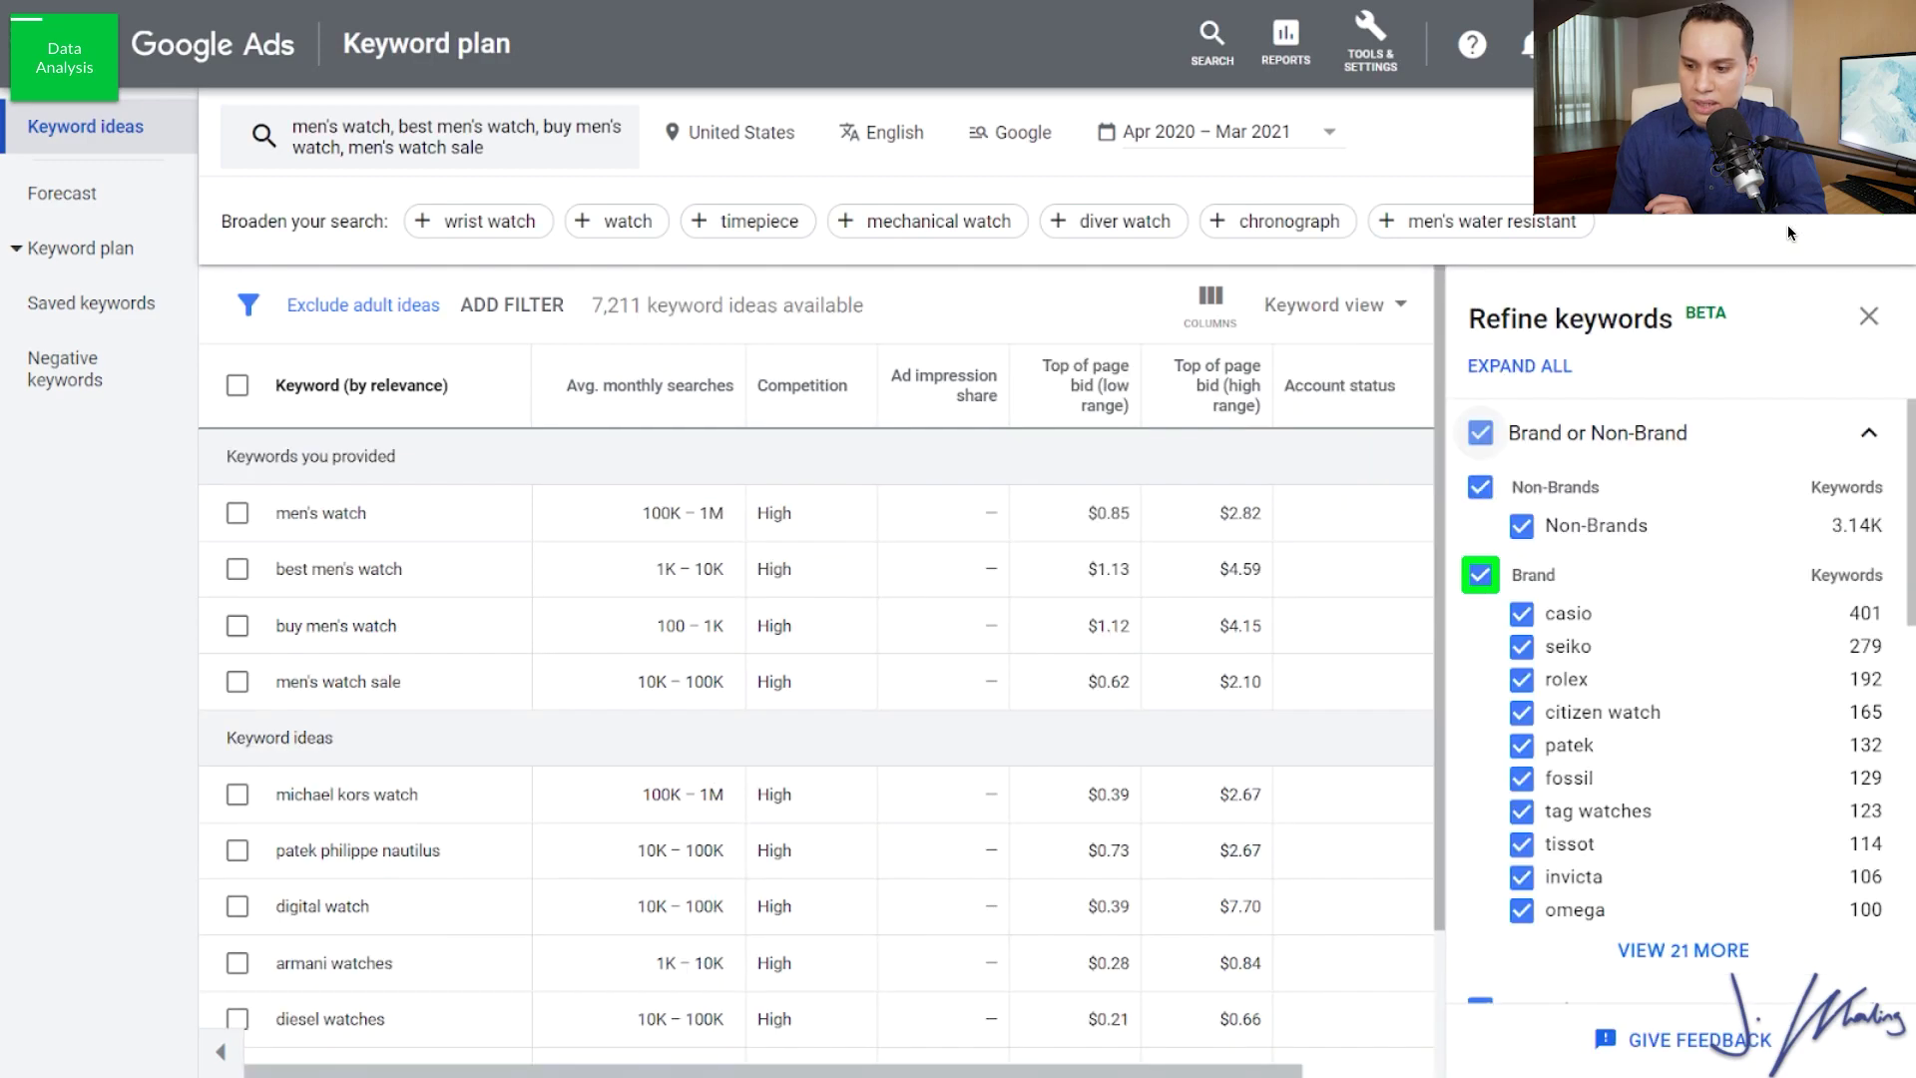
left_click(1482, 573)
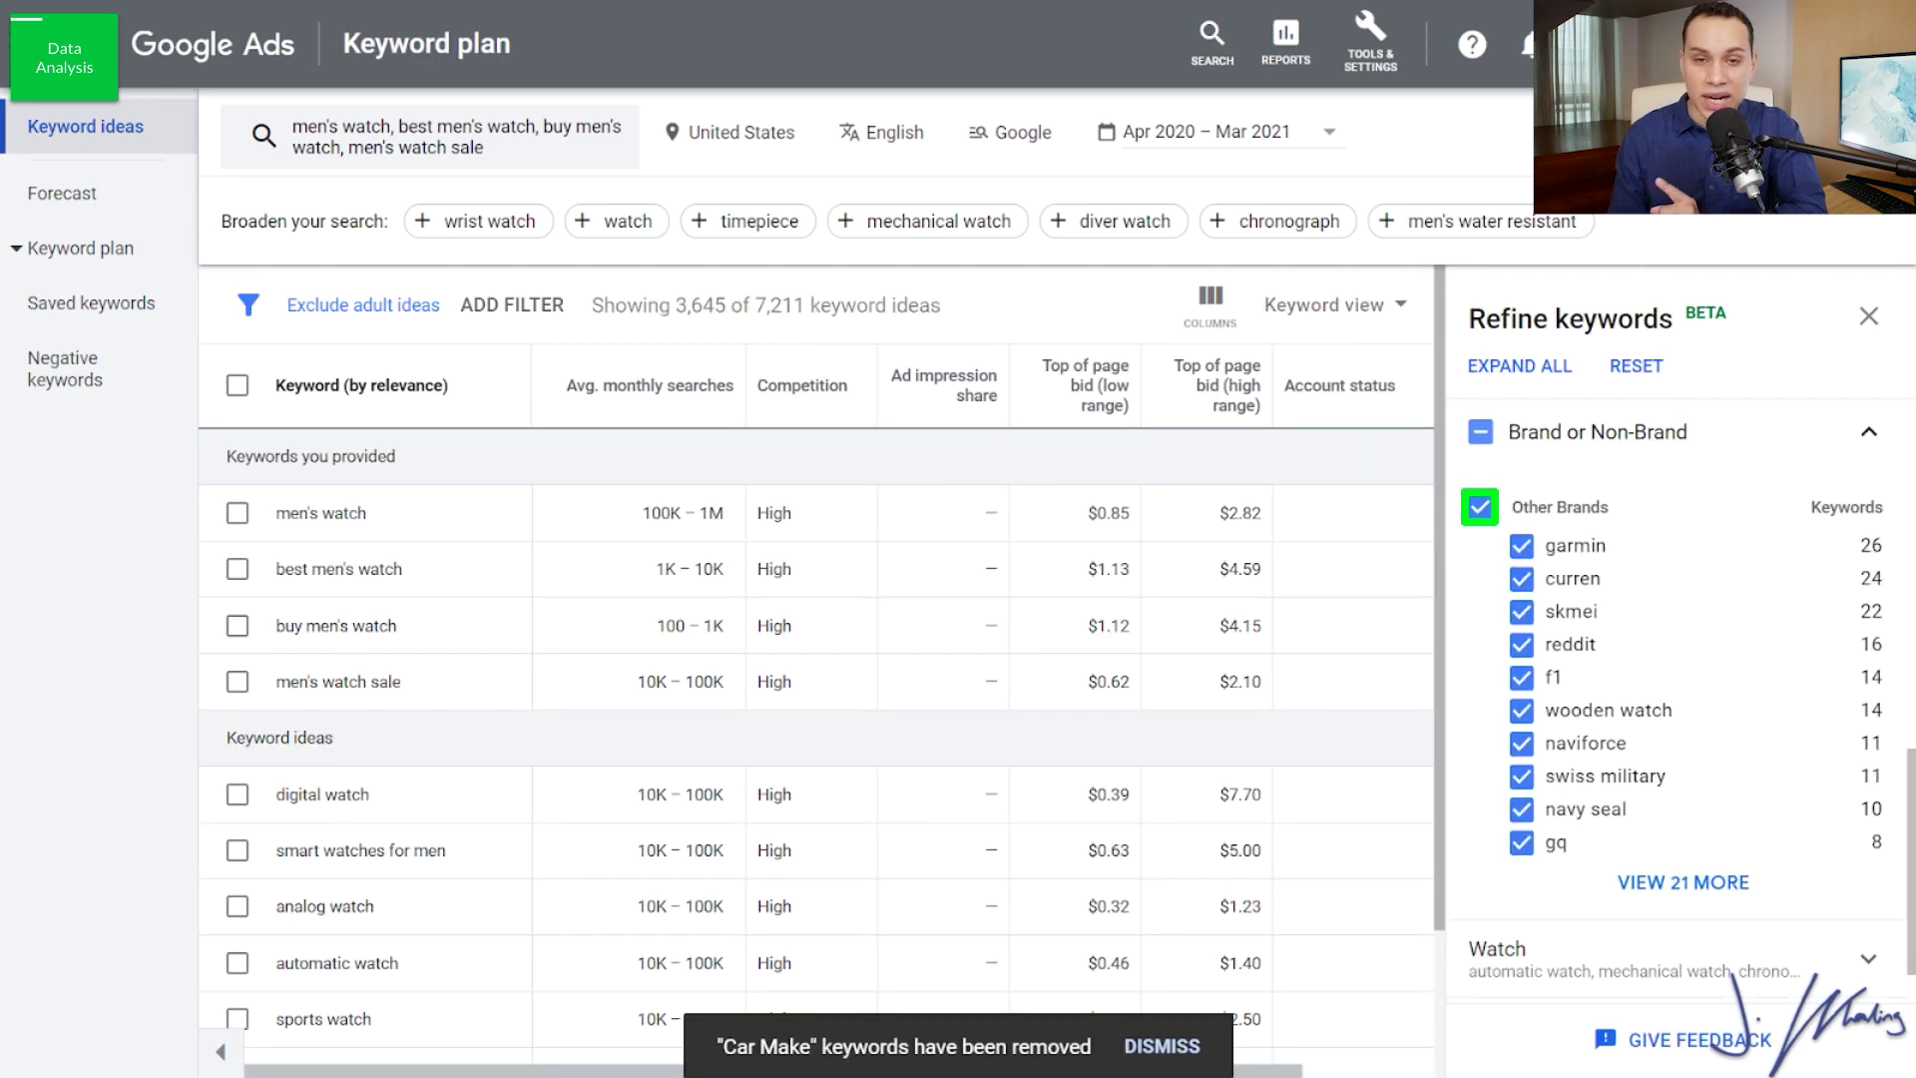
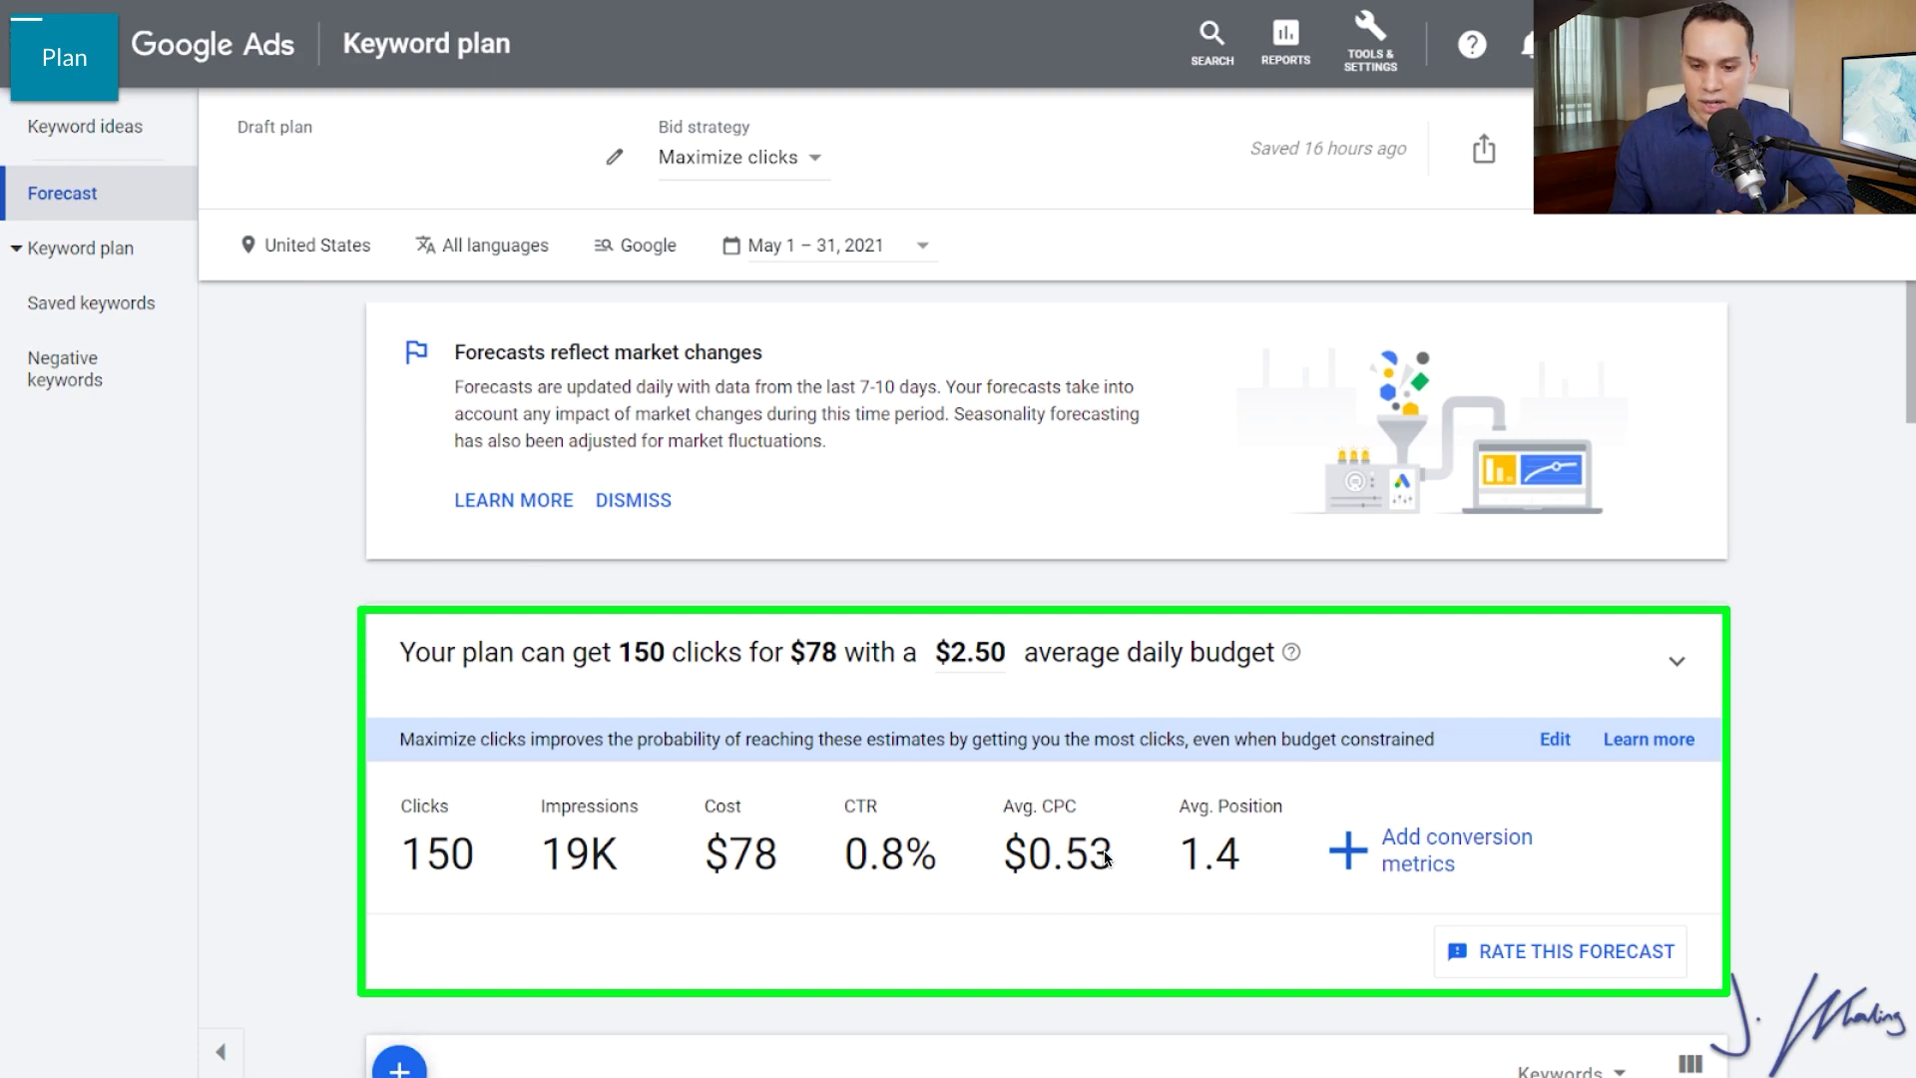
Step: Review the plan's forecast and try an average daily budget of $5.00
scroll(1105, 856, "down", 7)
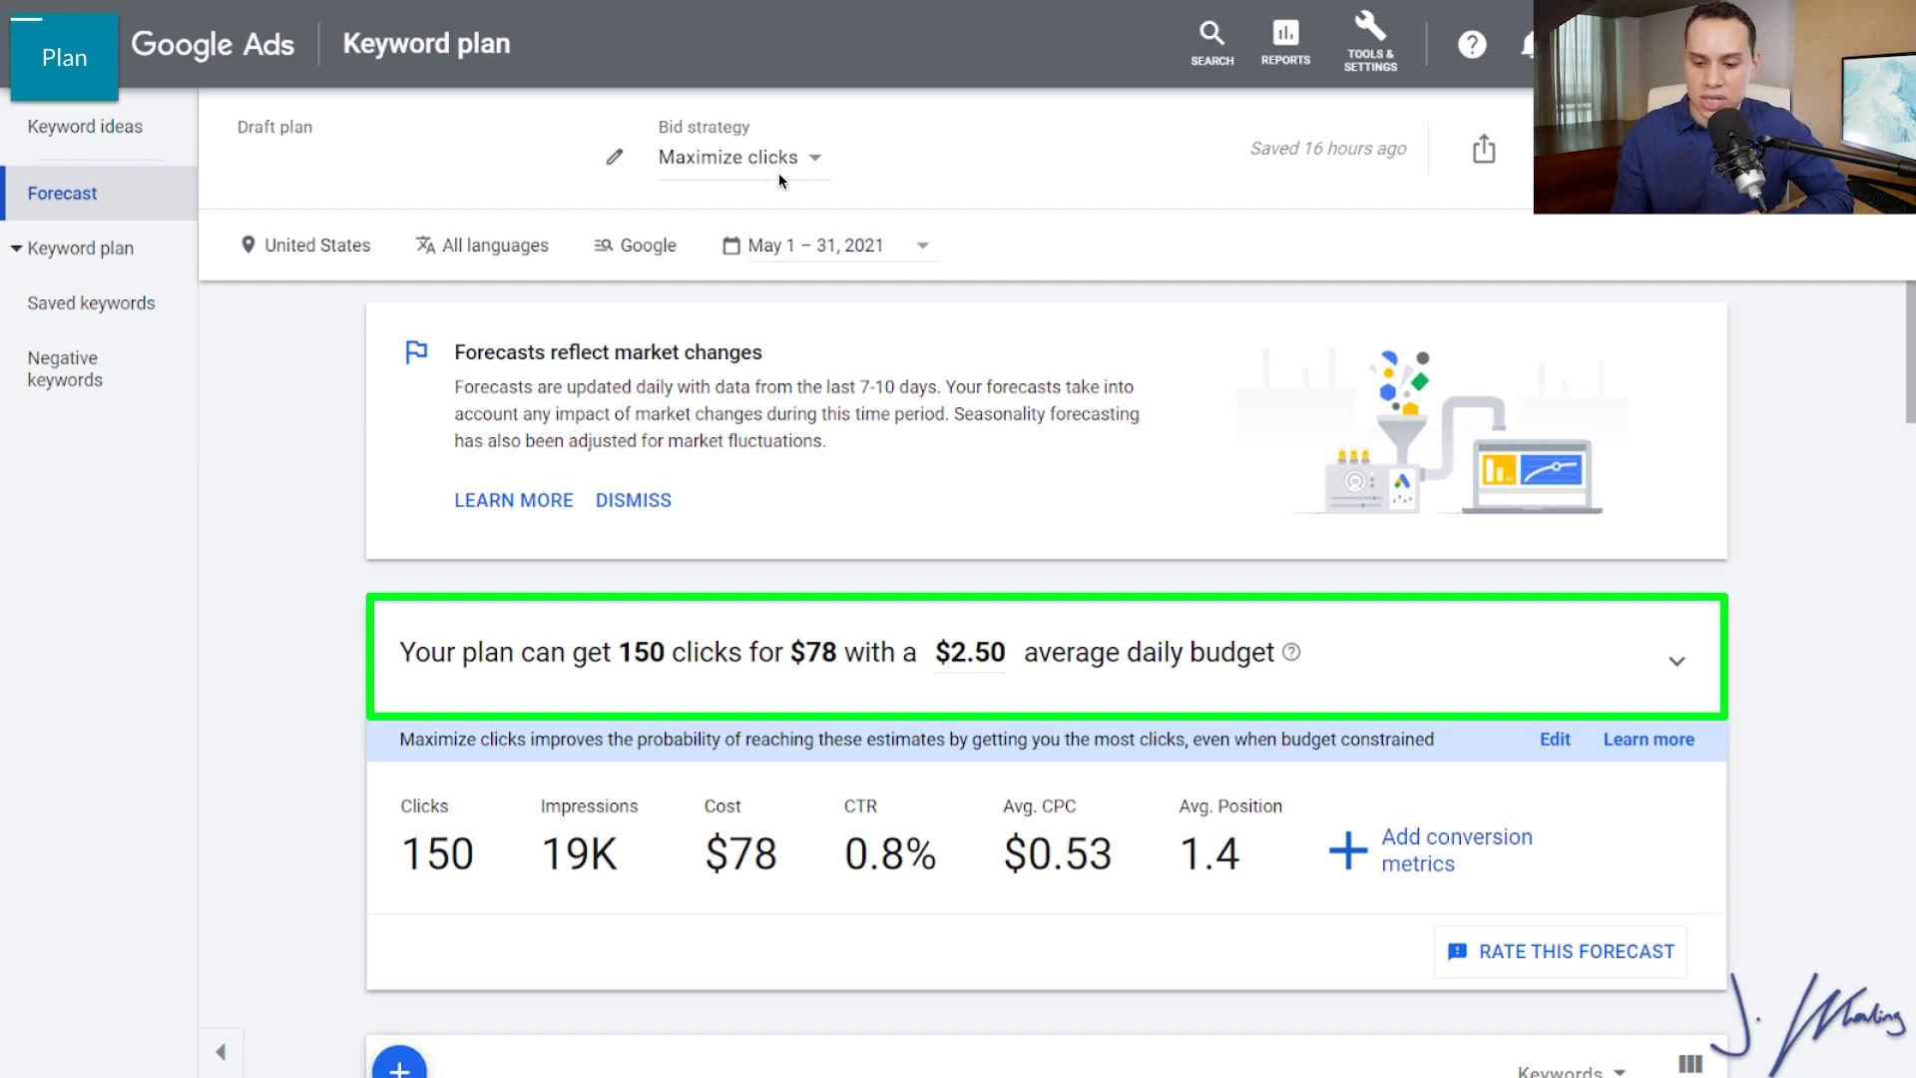
left_click(985, 655)
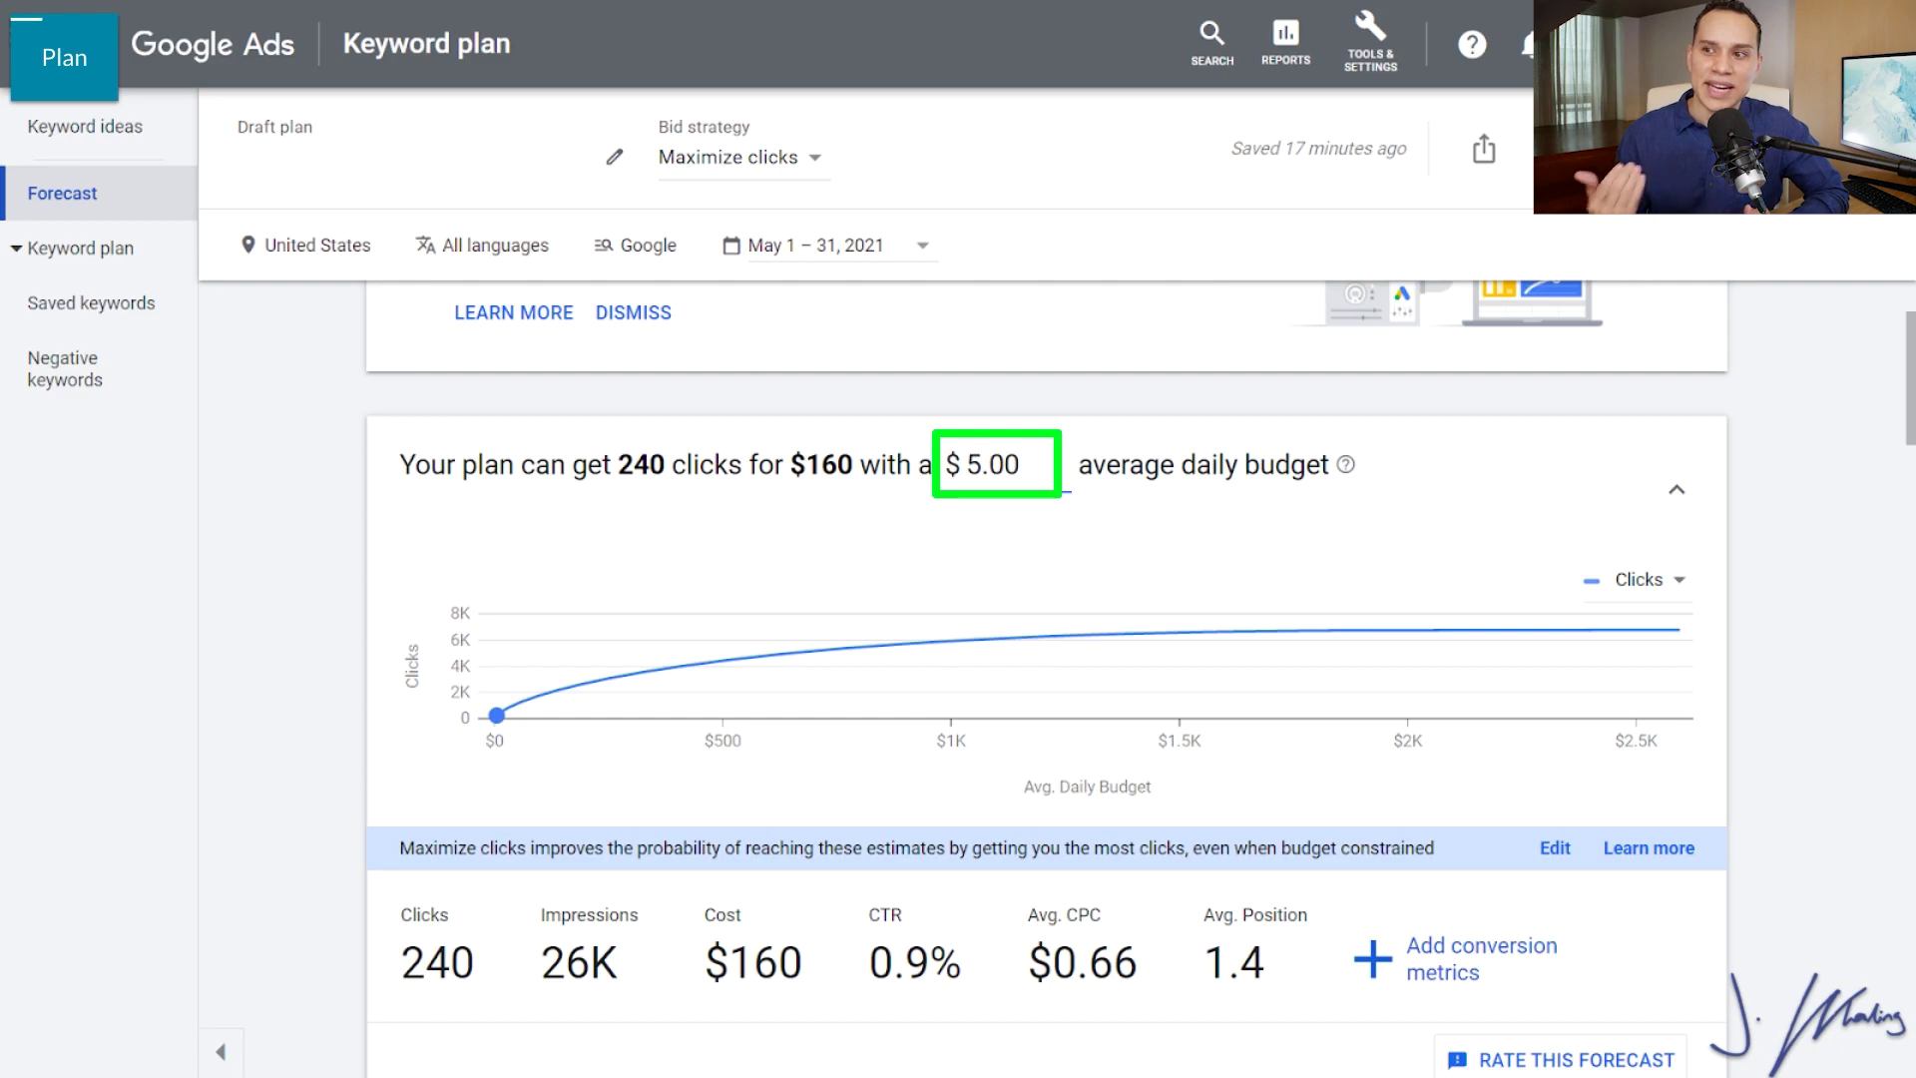
key("Return")
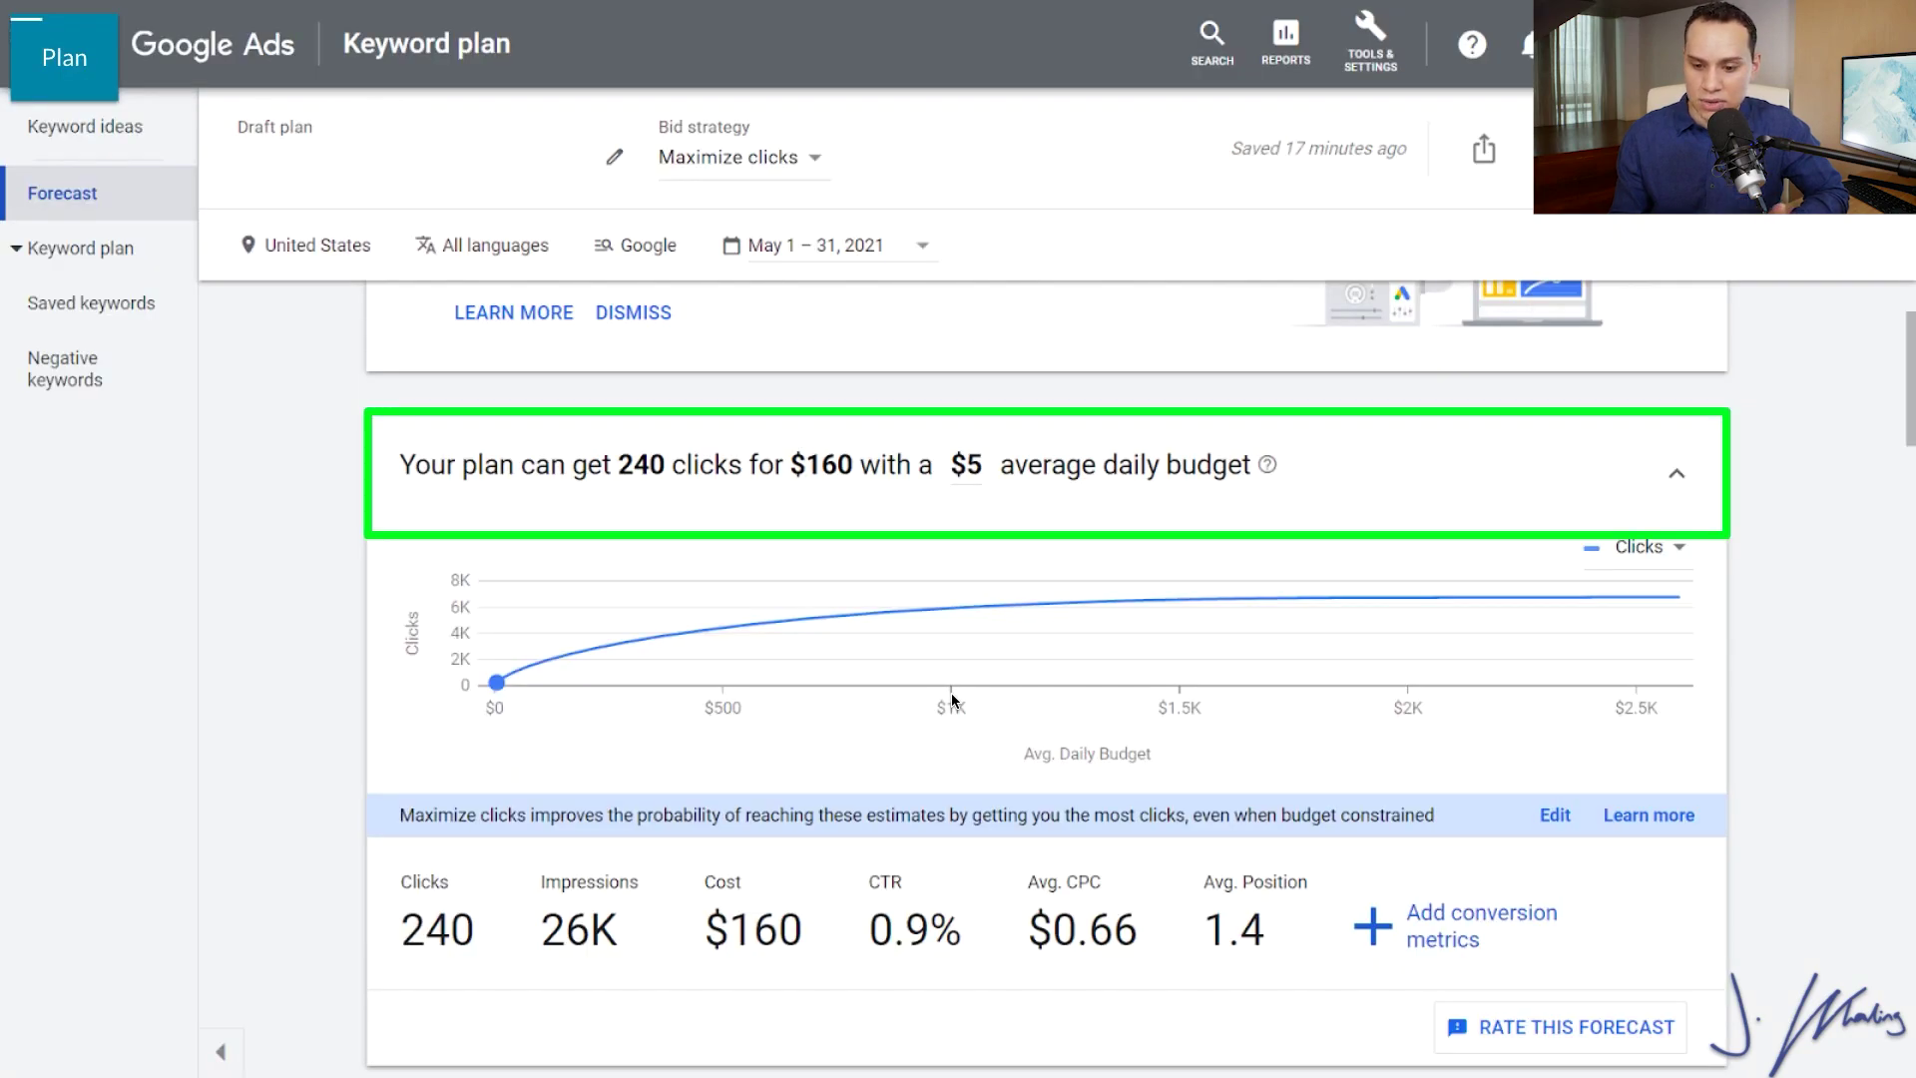
Step: Set the forecast's average daily budget to $4
left_click(1043, 463)
type("4")
key("Return")
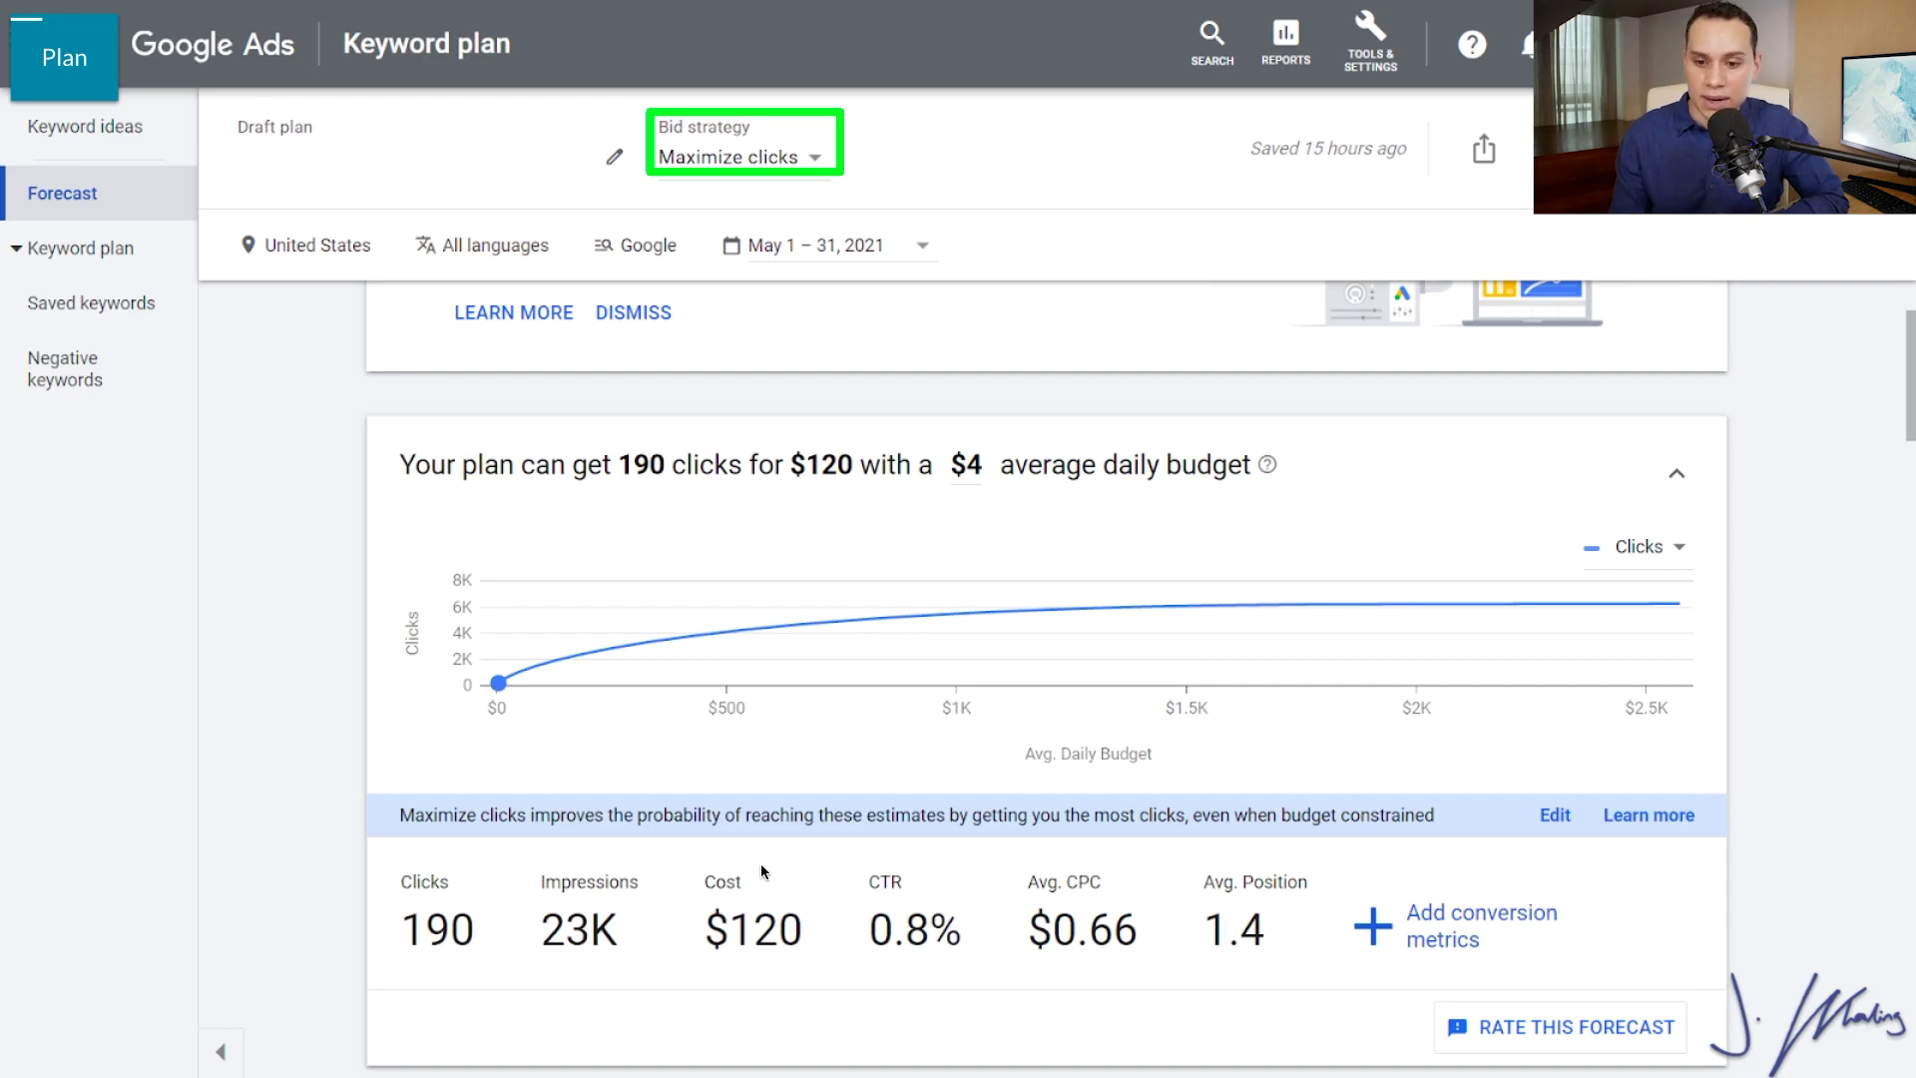
Step: Change the plan's bid strategy to Manual CPC and apply it to the forecast
left_click(783, 152)
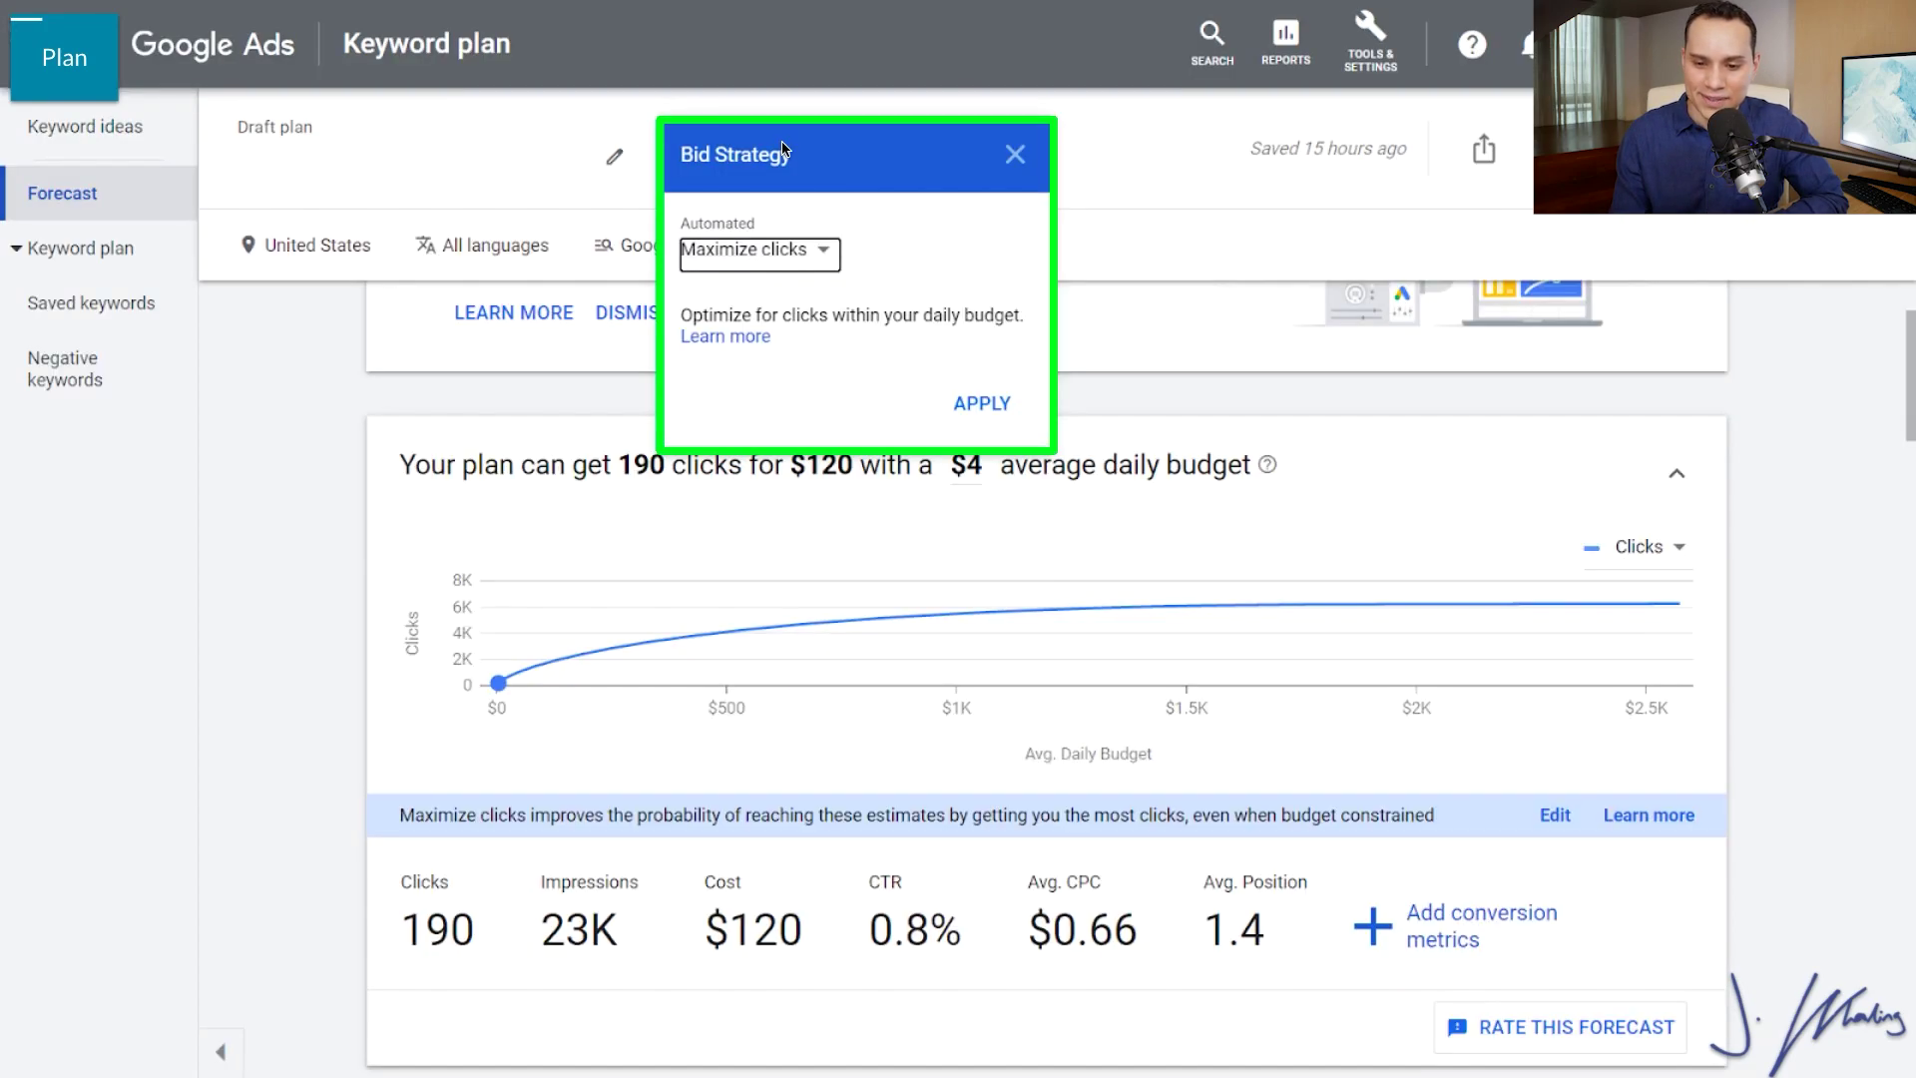
left_click(827, 249)
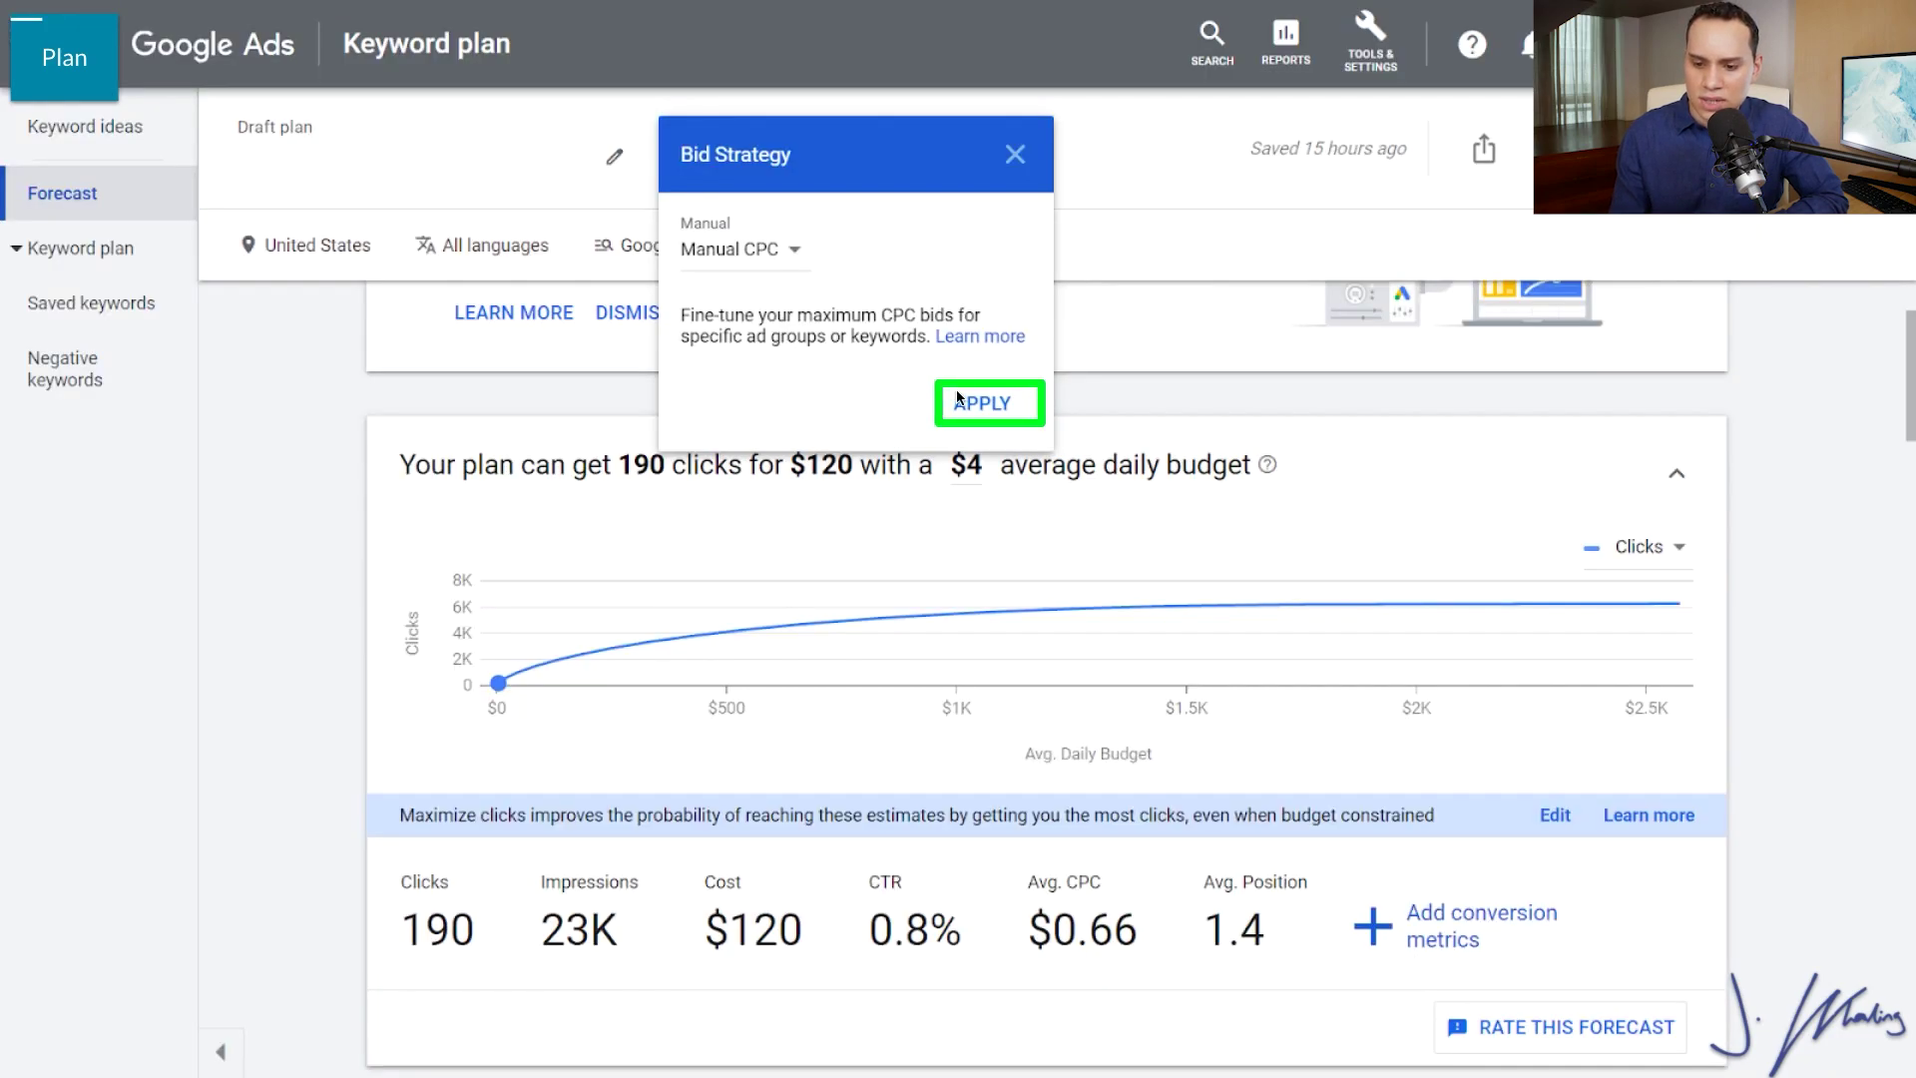
left_click(986, 403)
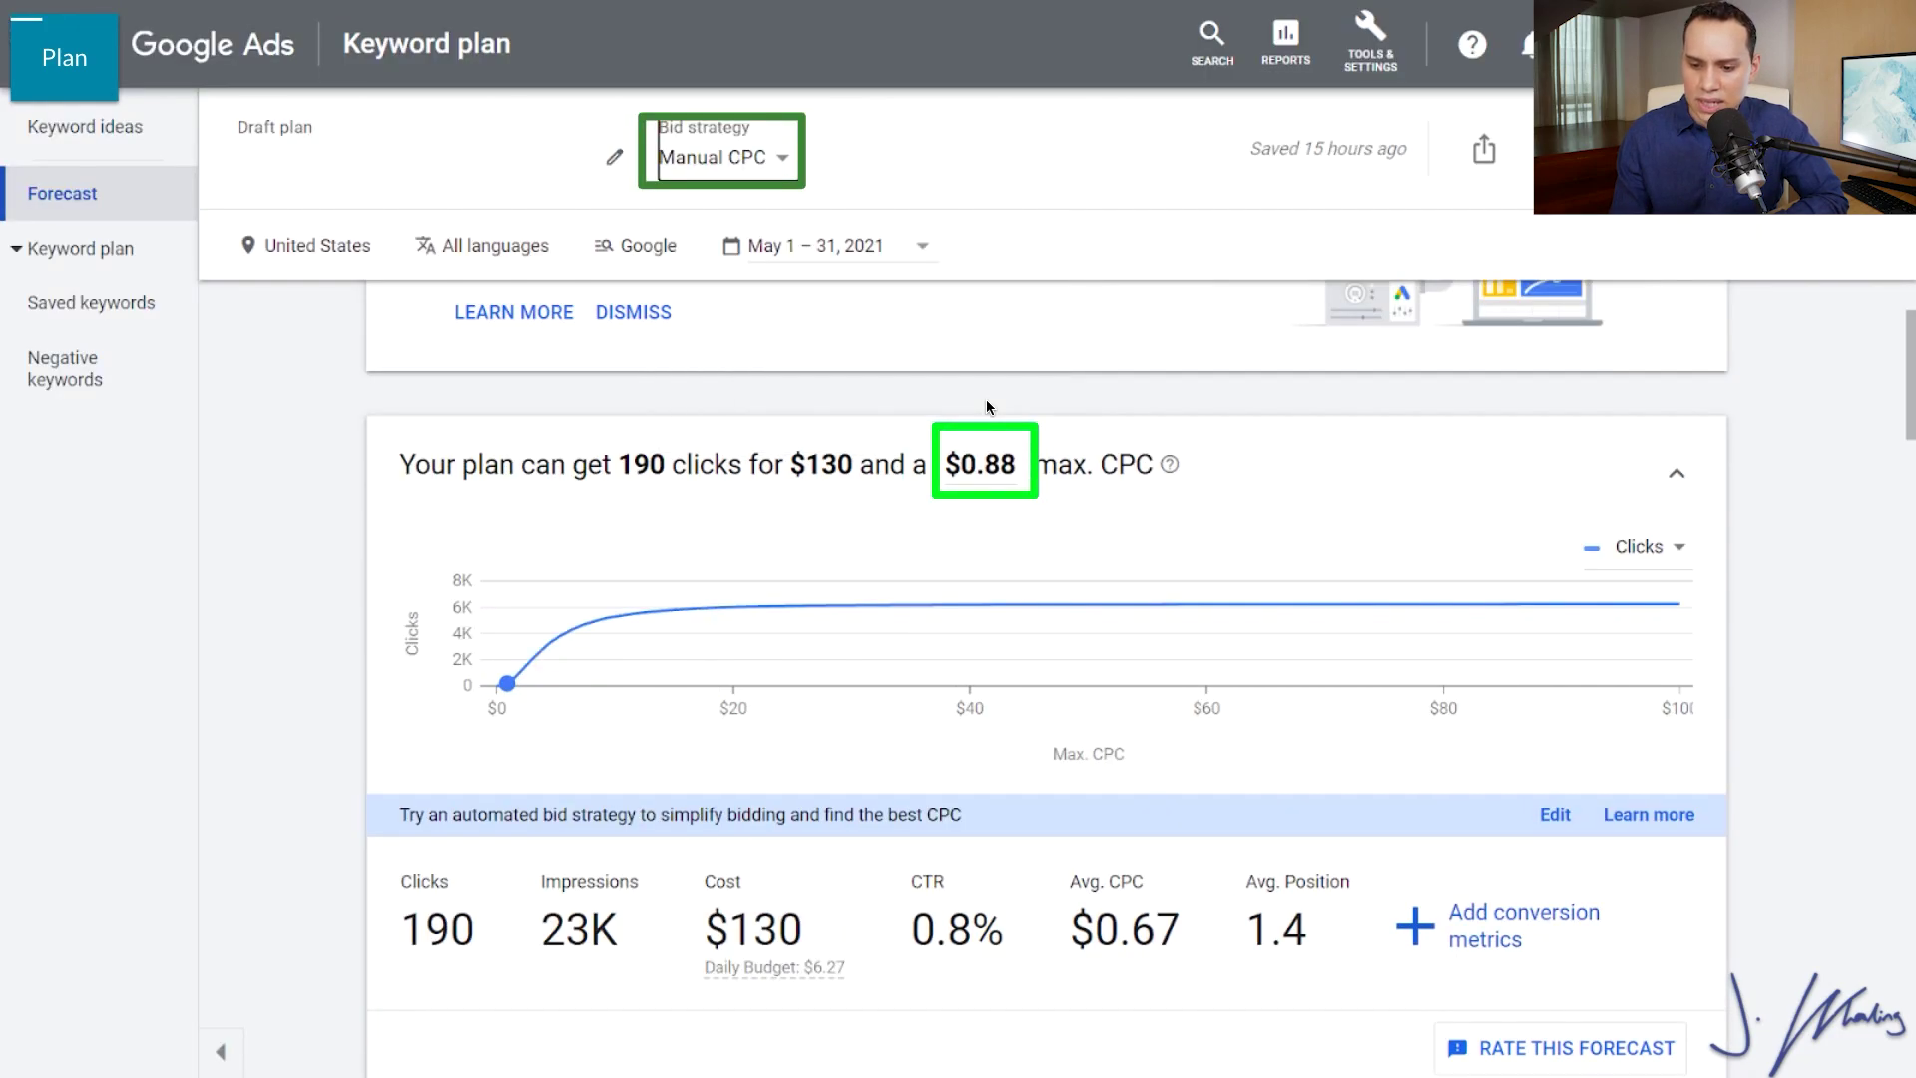
Step: Try maximum CPC bids of $0.75 and $15 in the forecast to compare the estimates
left_click(1001, 455)
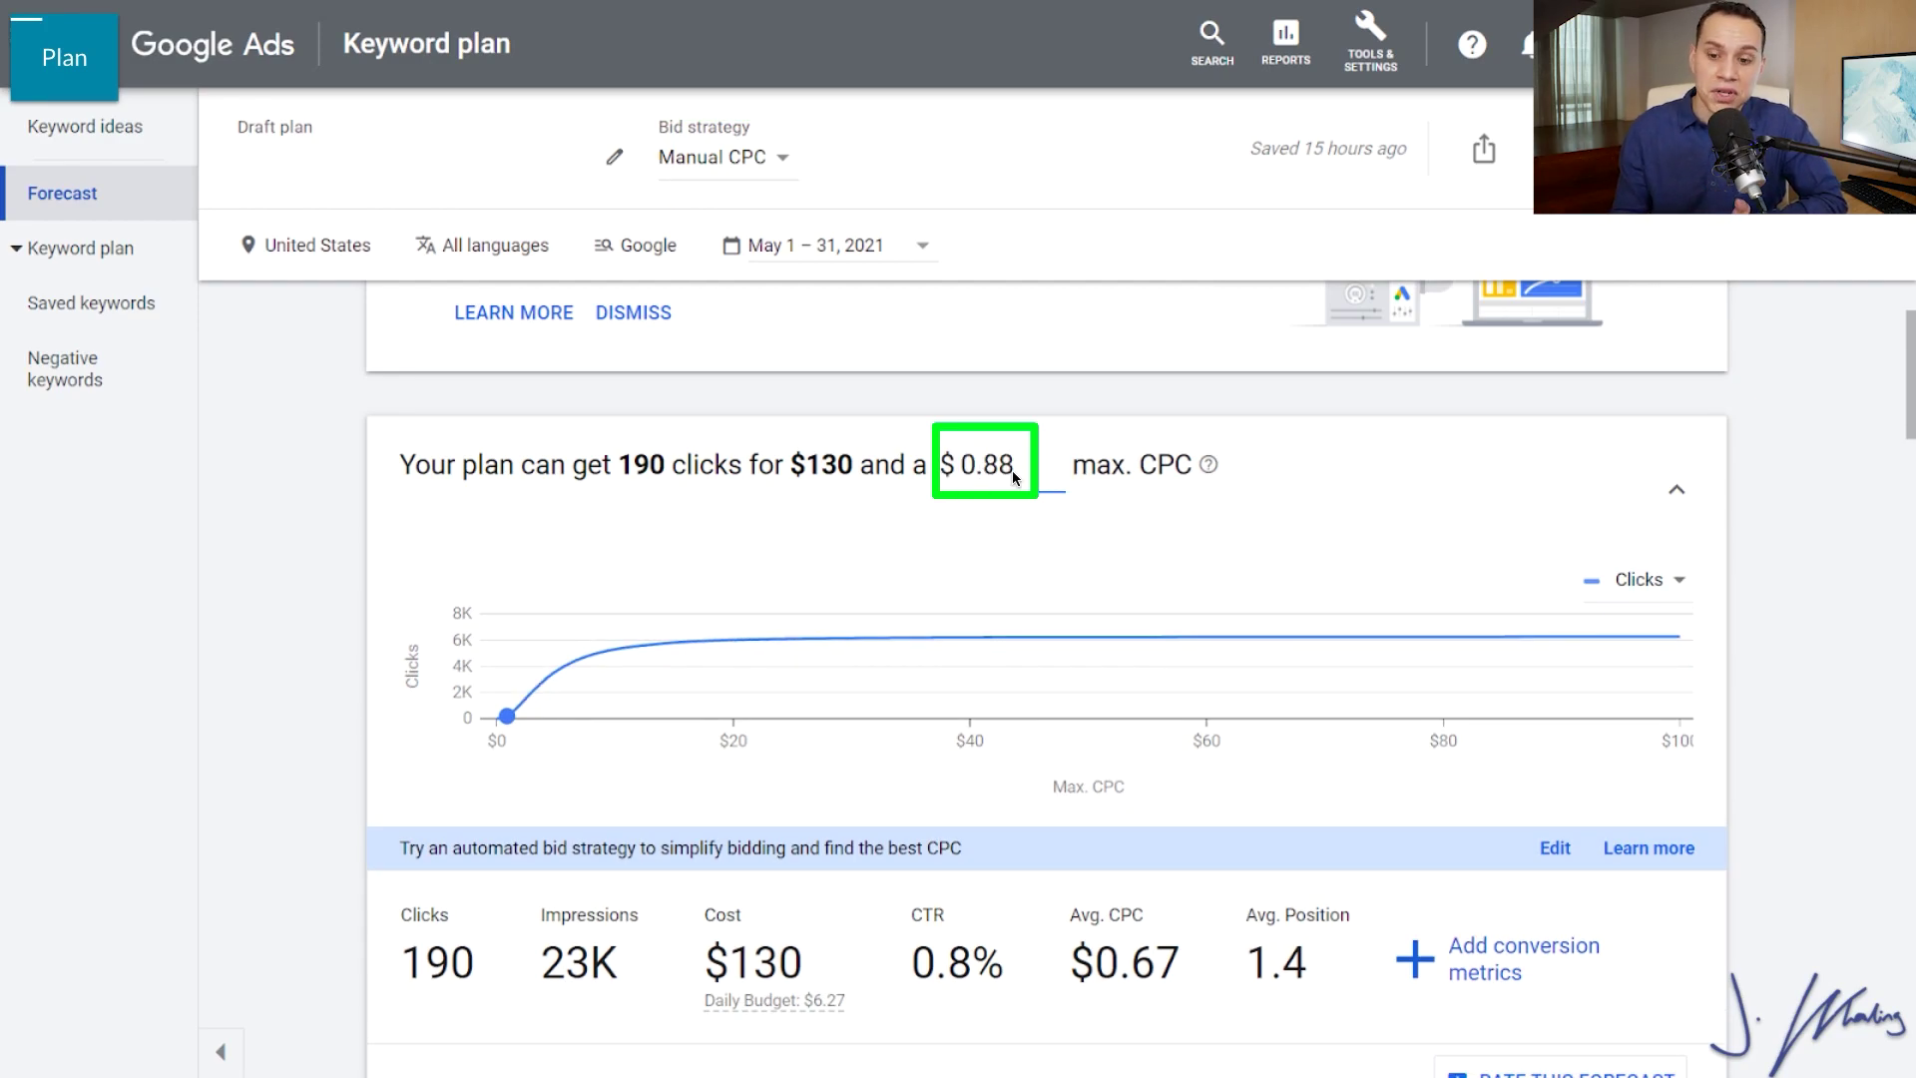
type("0.75")
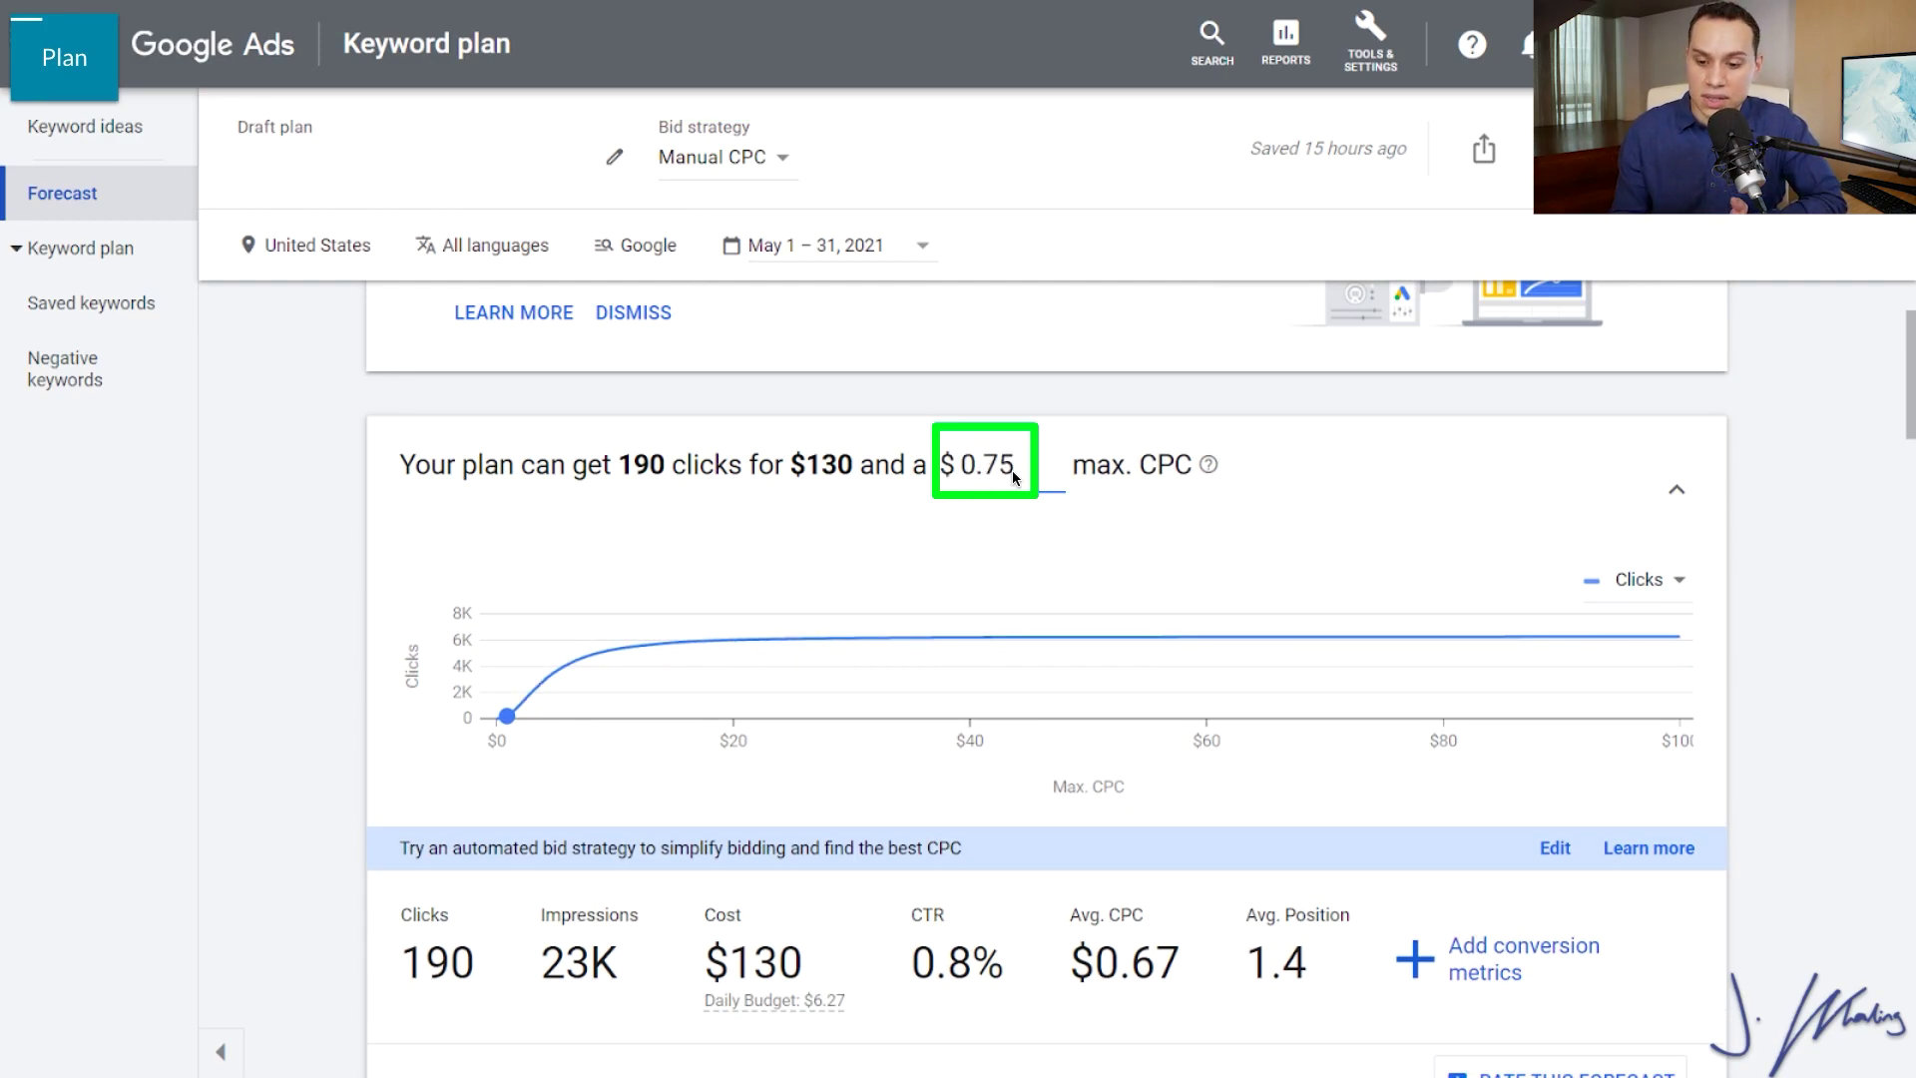
key("Return")
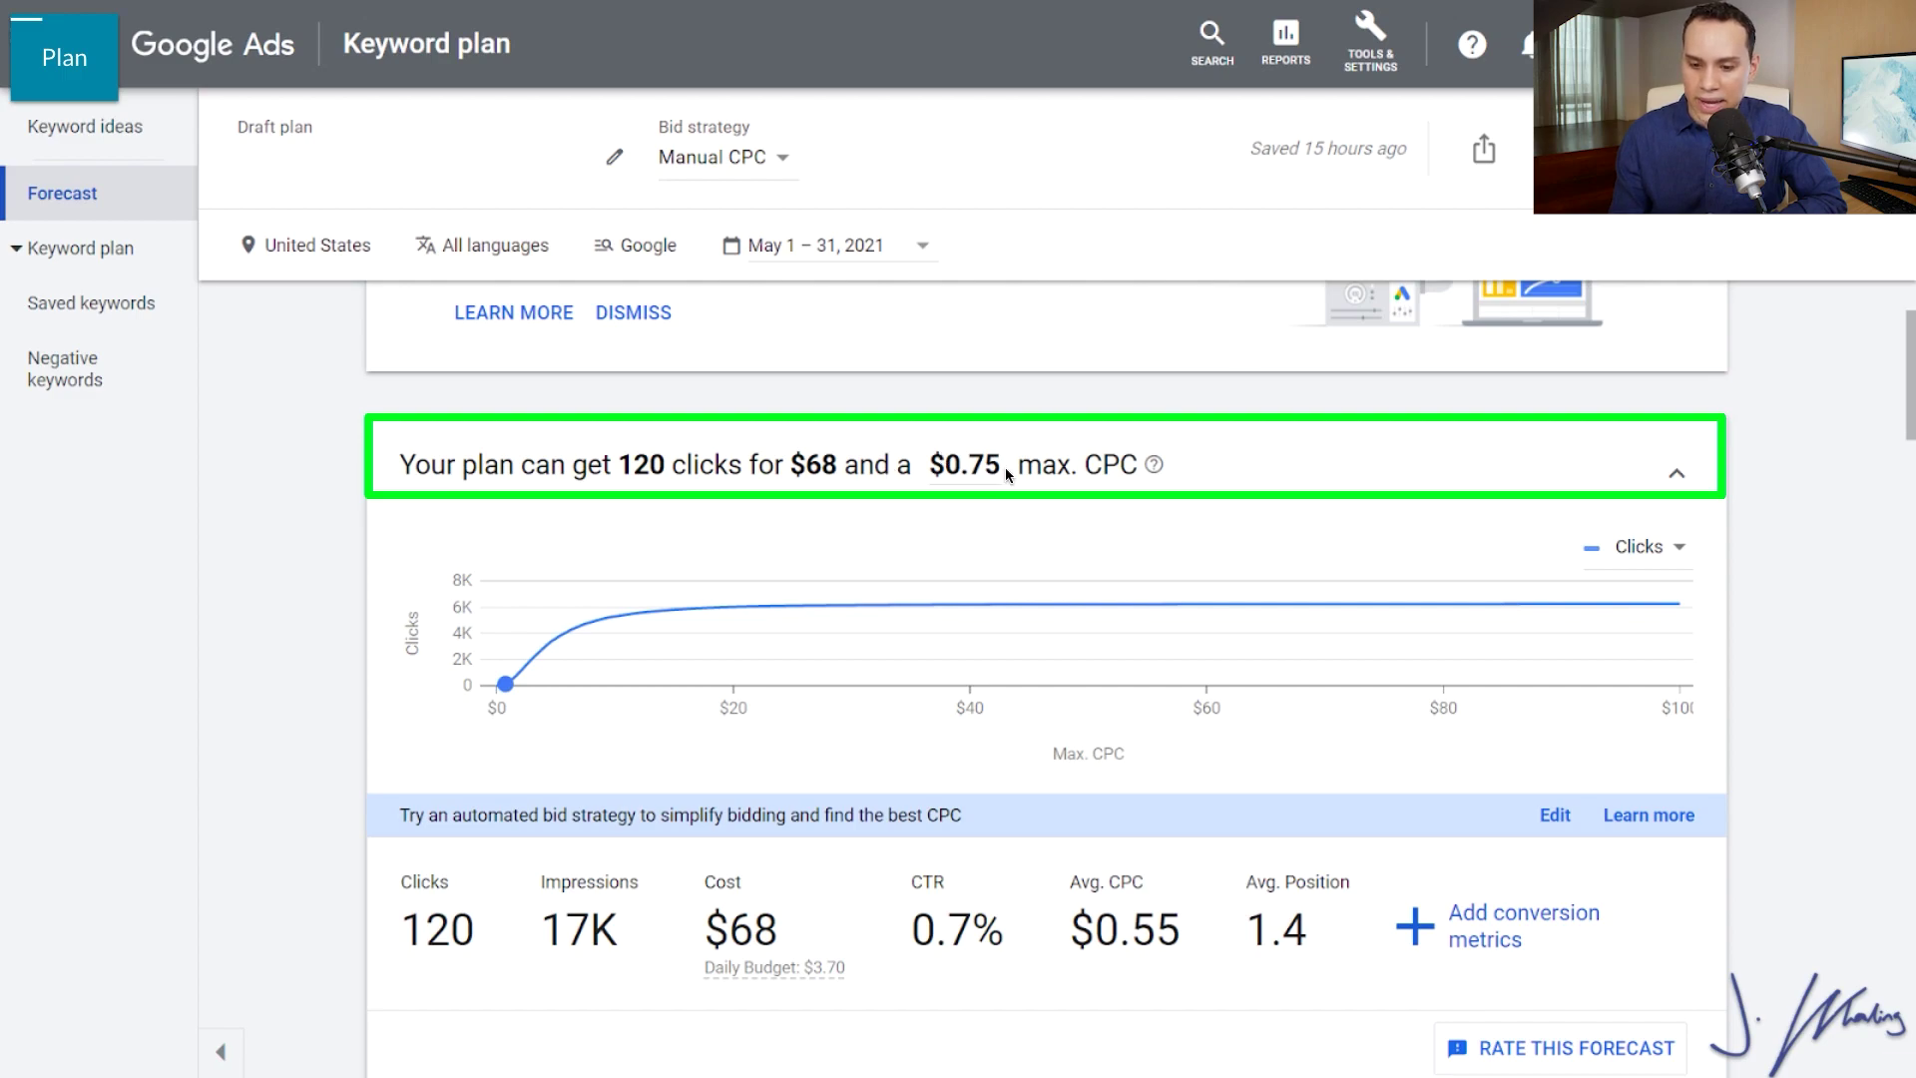
left_click(968, 470)
type("15")
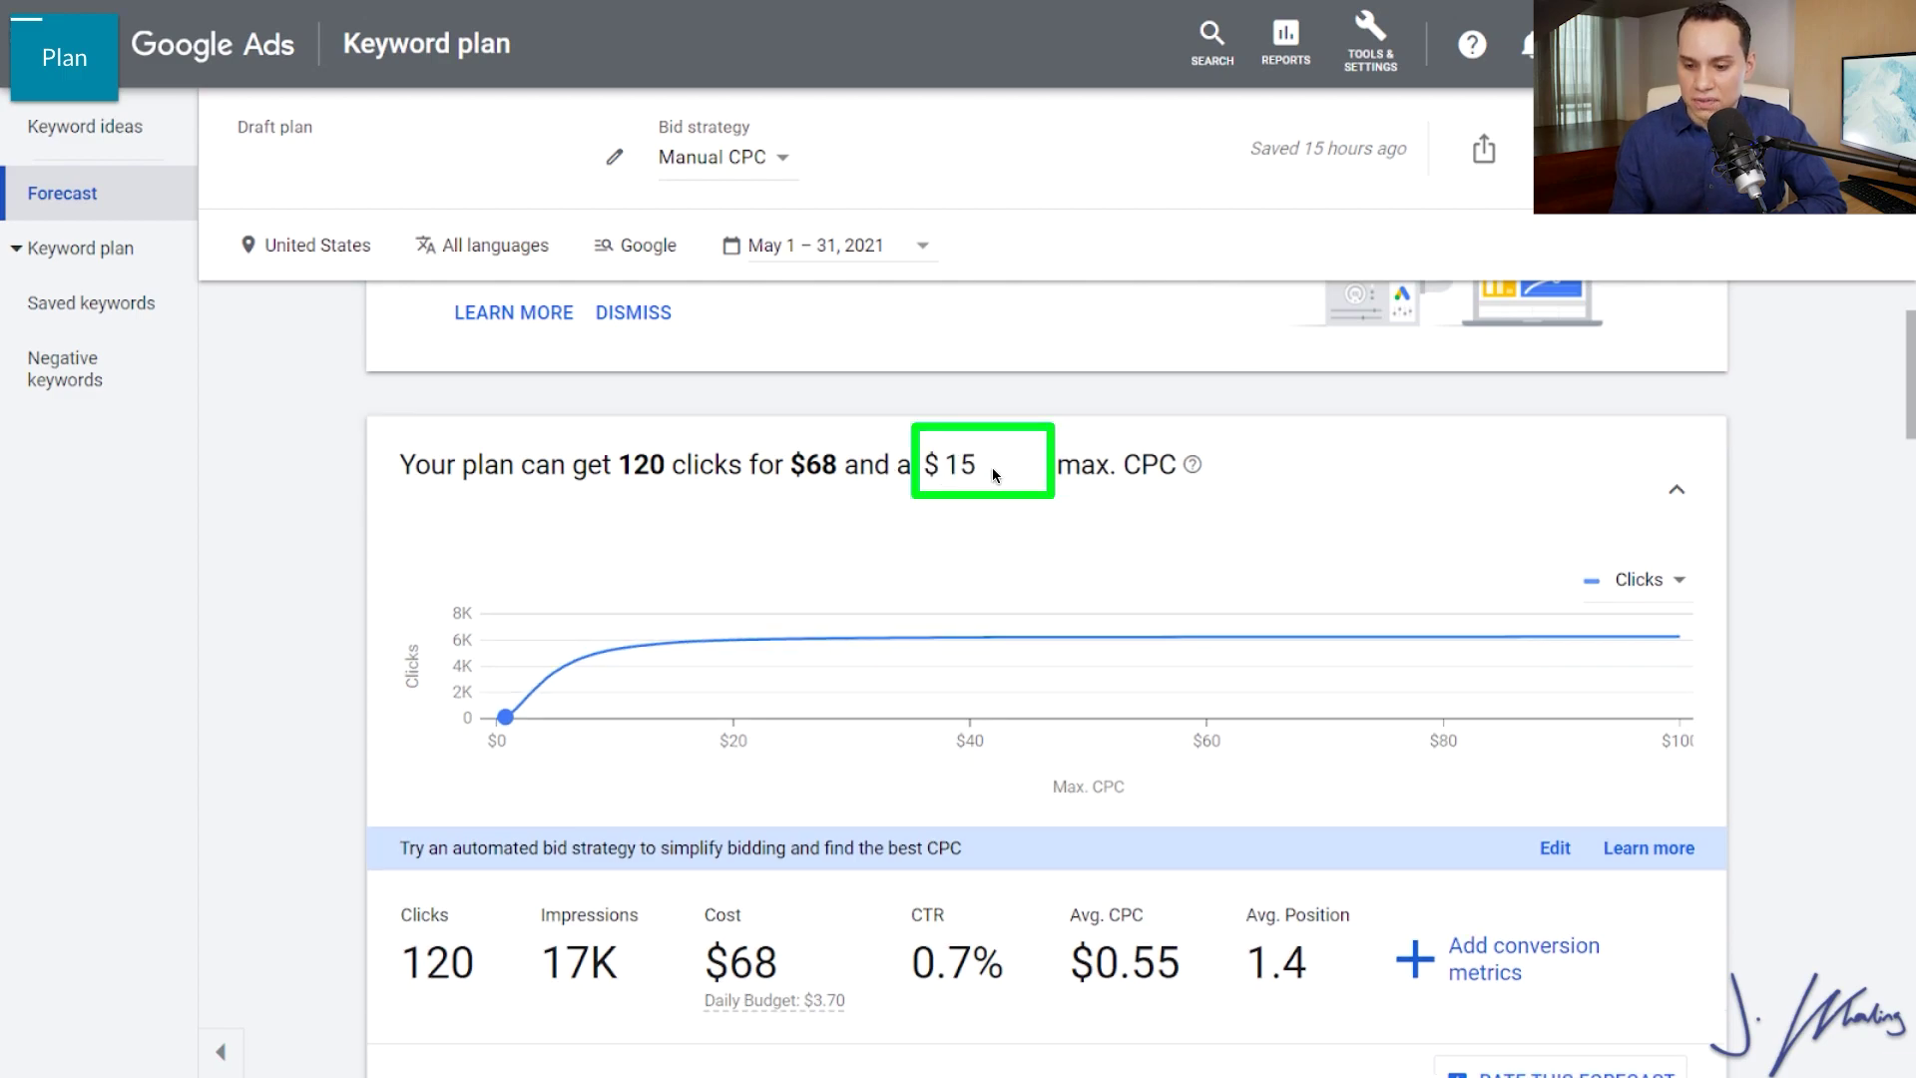
key("Return")
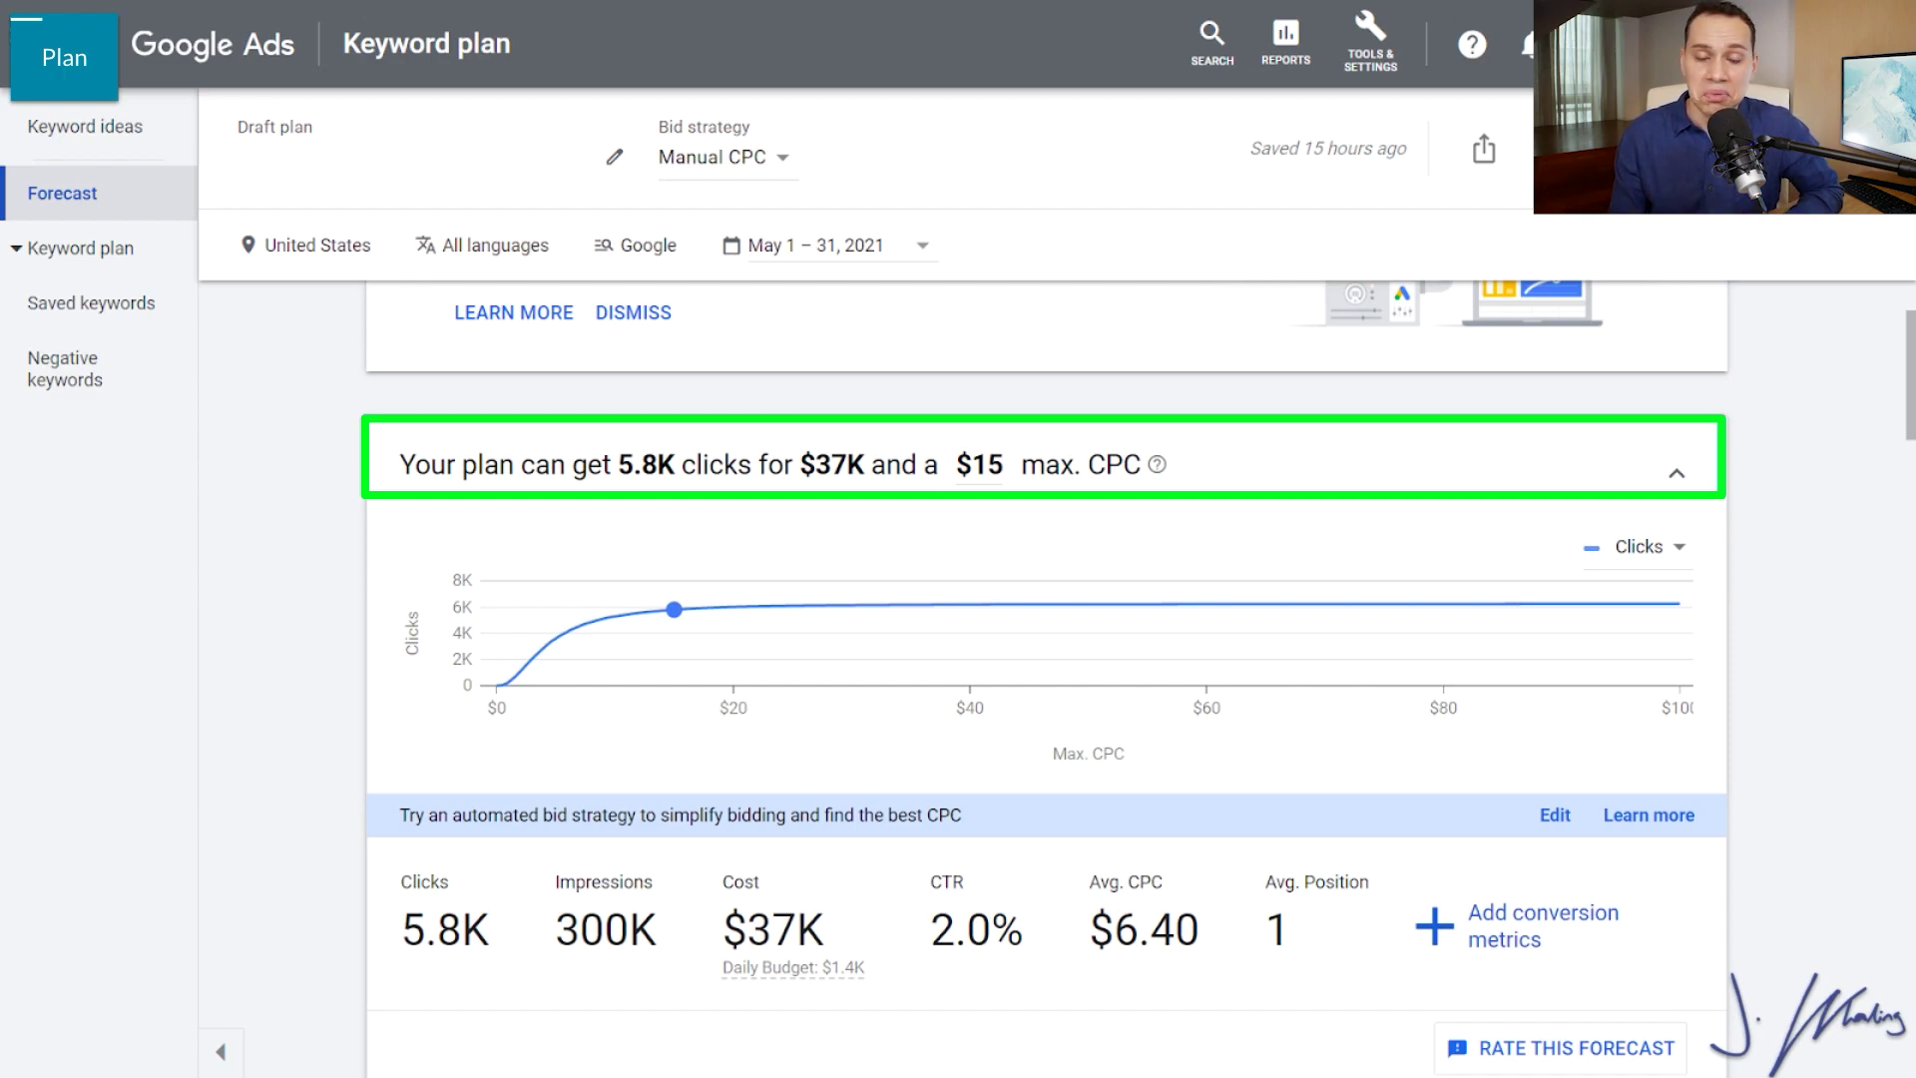
Step: Set the forecast's maximum CPC to $0.95
left_click(1104, 437)
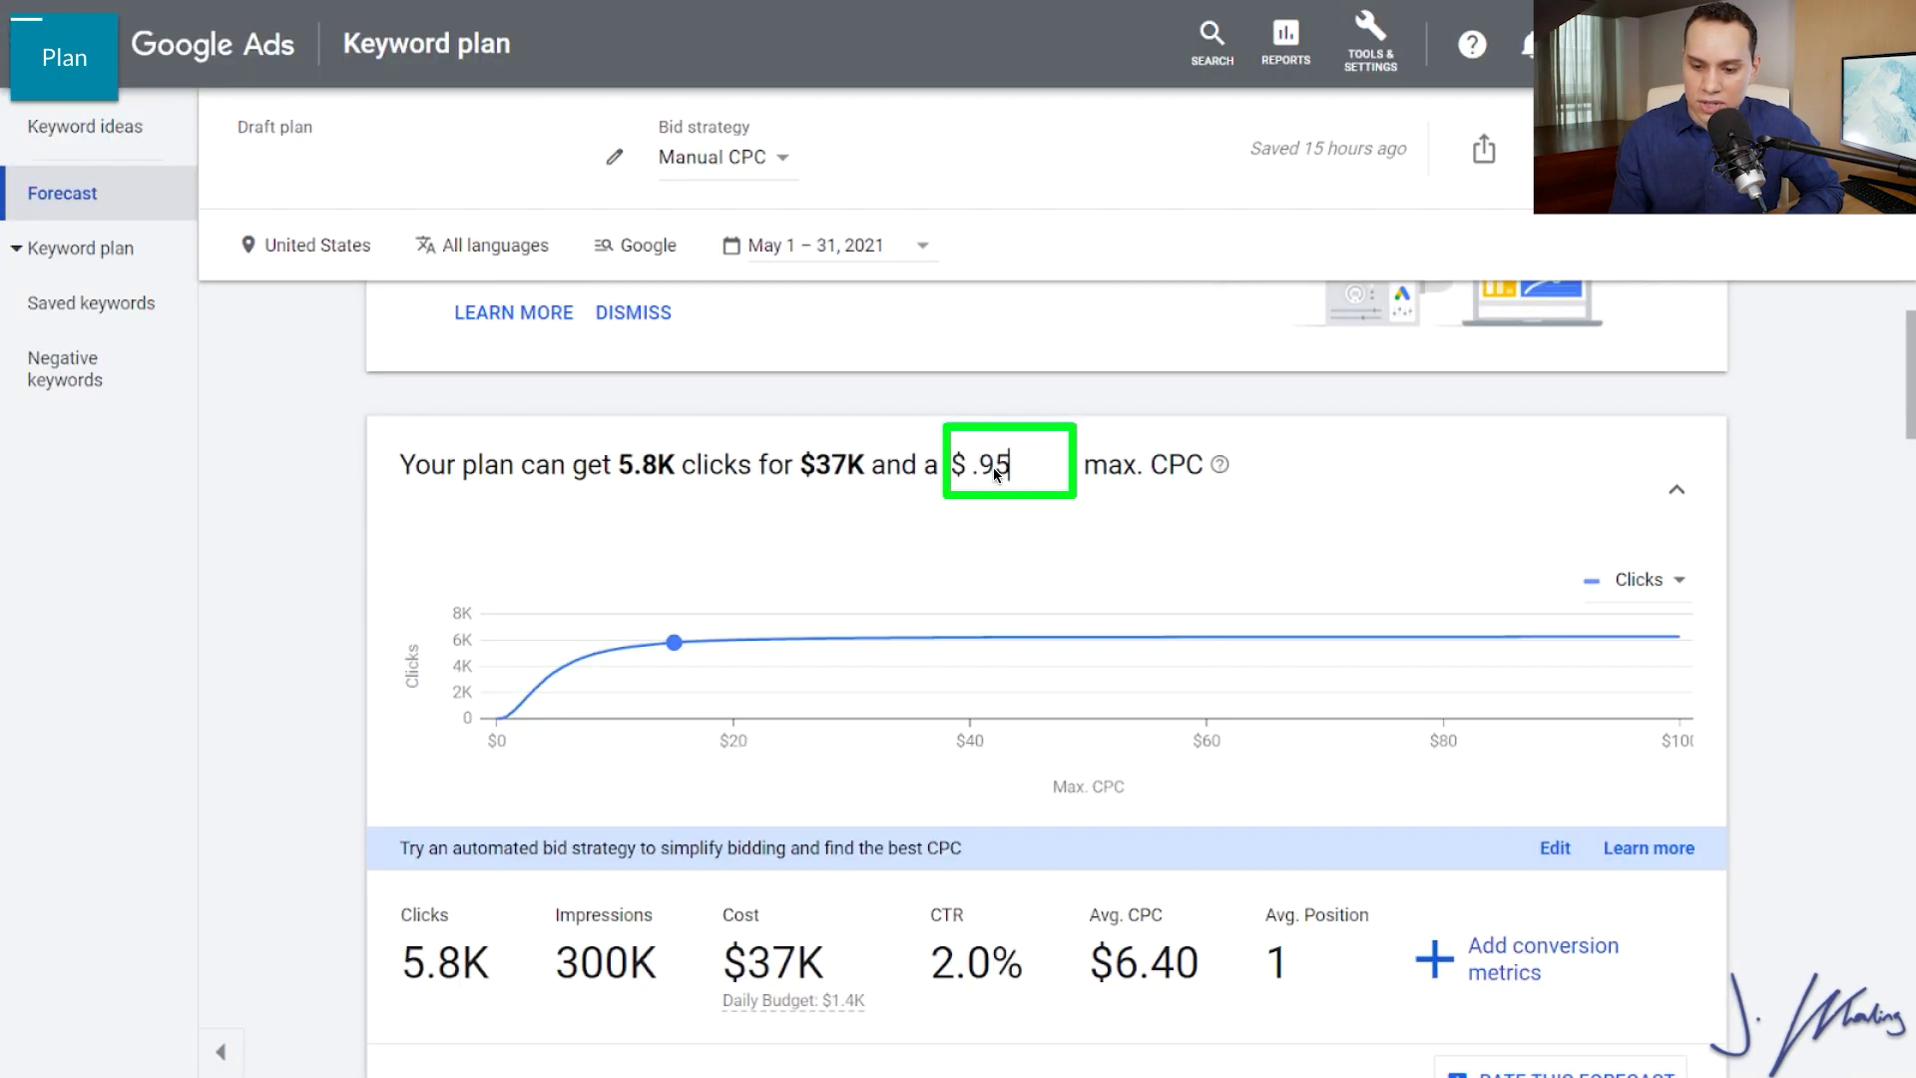
left_click(1139, 470)
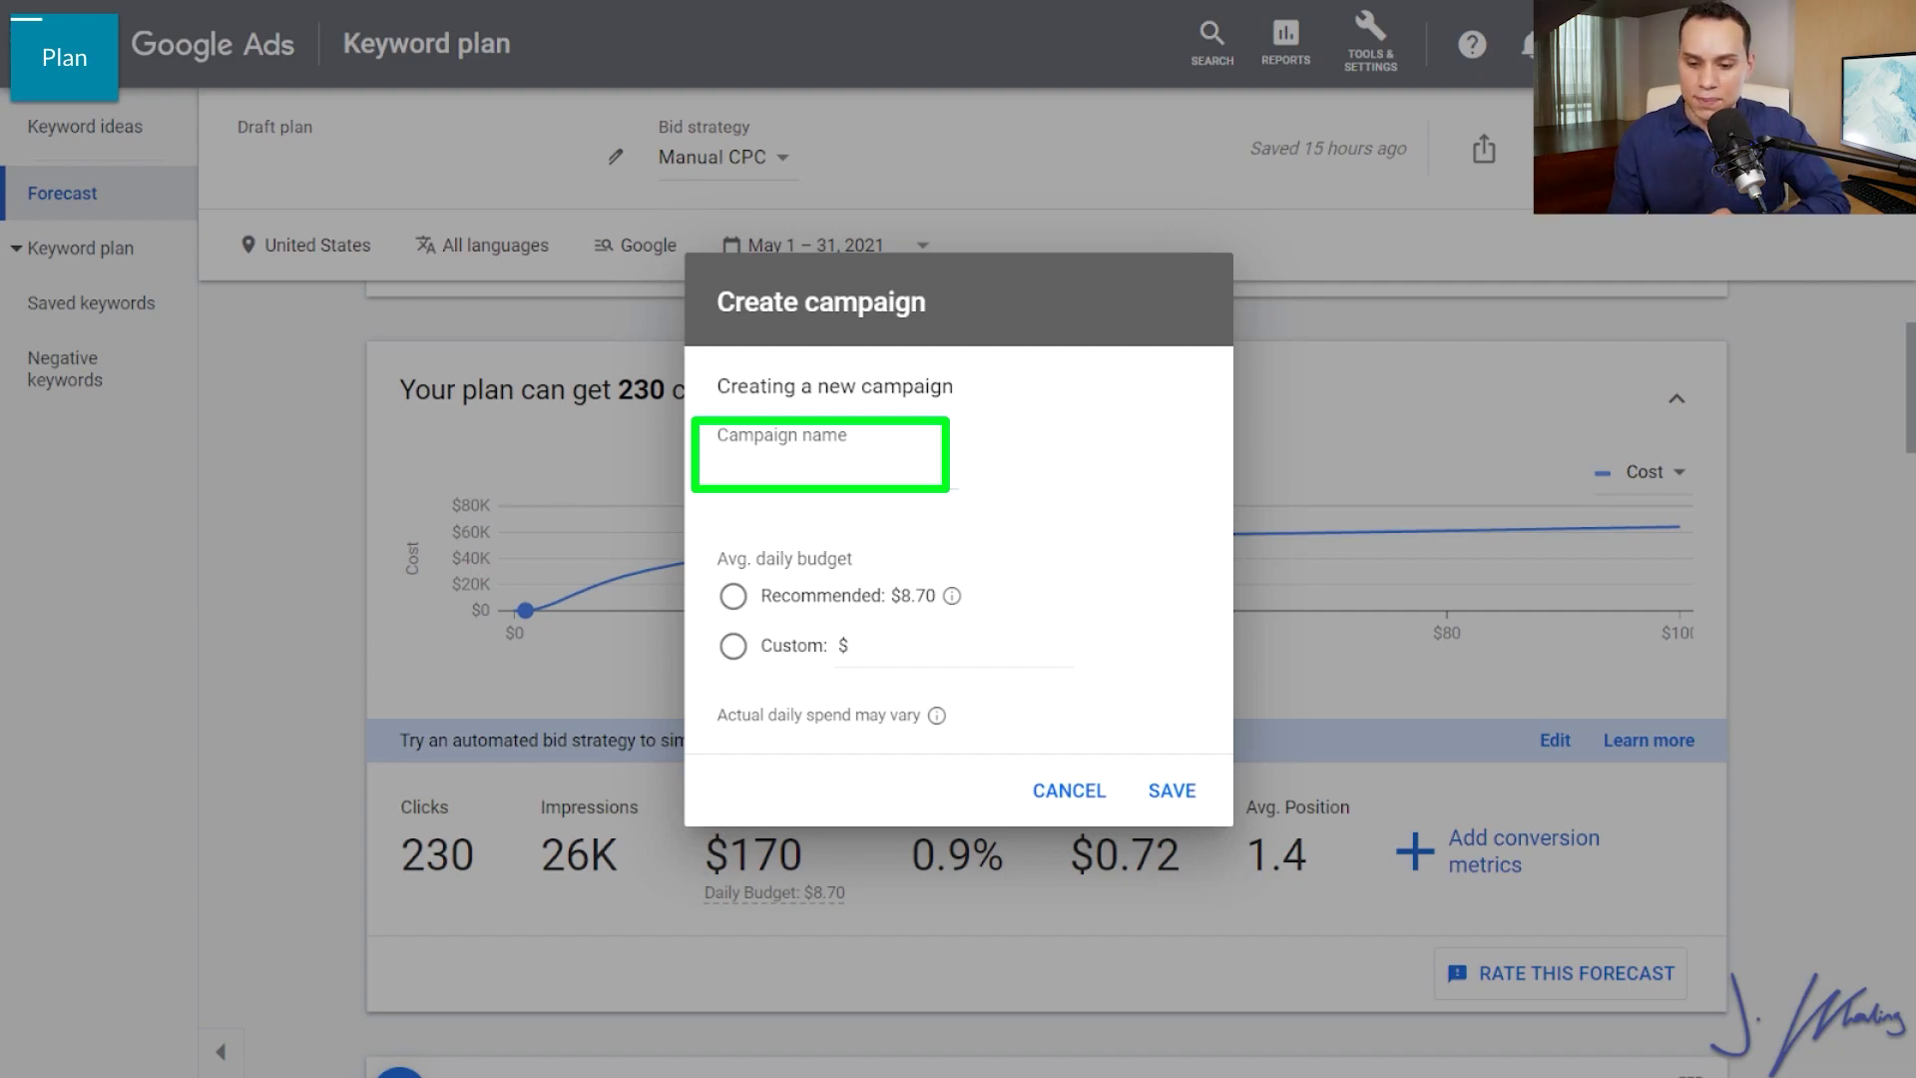
Step: Create the campaign "Search| Fresh Edge Advertising F25" from the plan with a custom average daily budget of $10, and review its ad groups and keywords
left_click(834, 457)
key("ctrl+v")
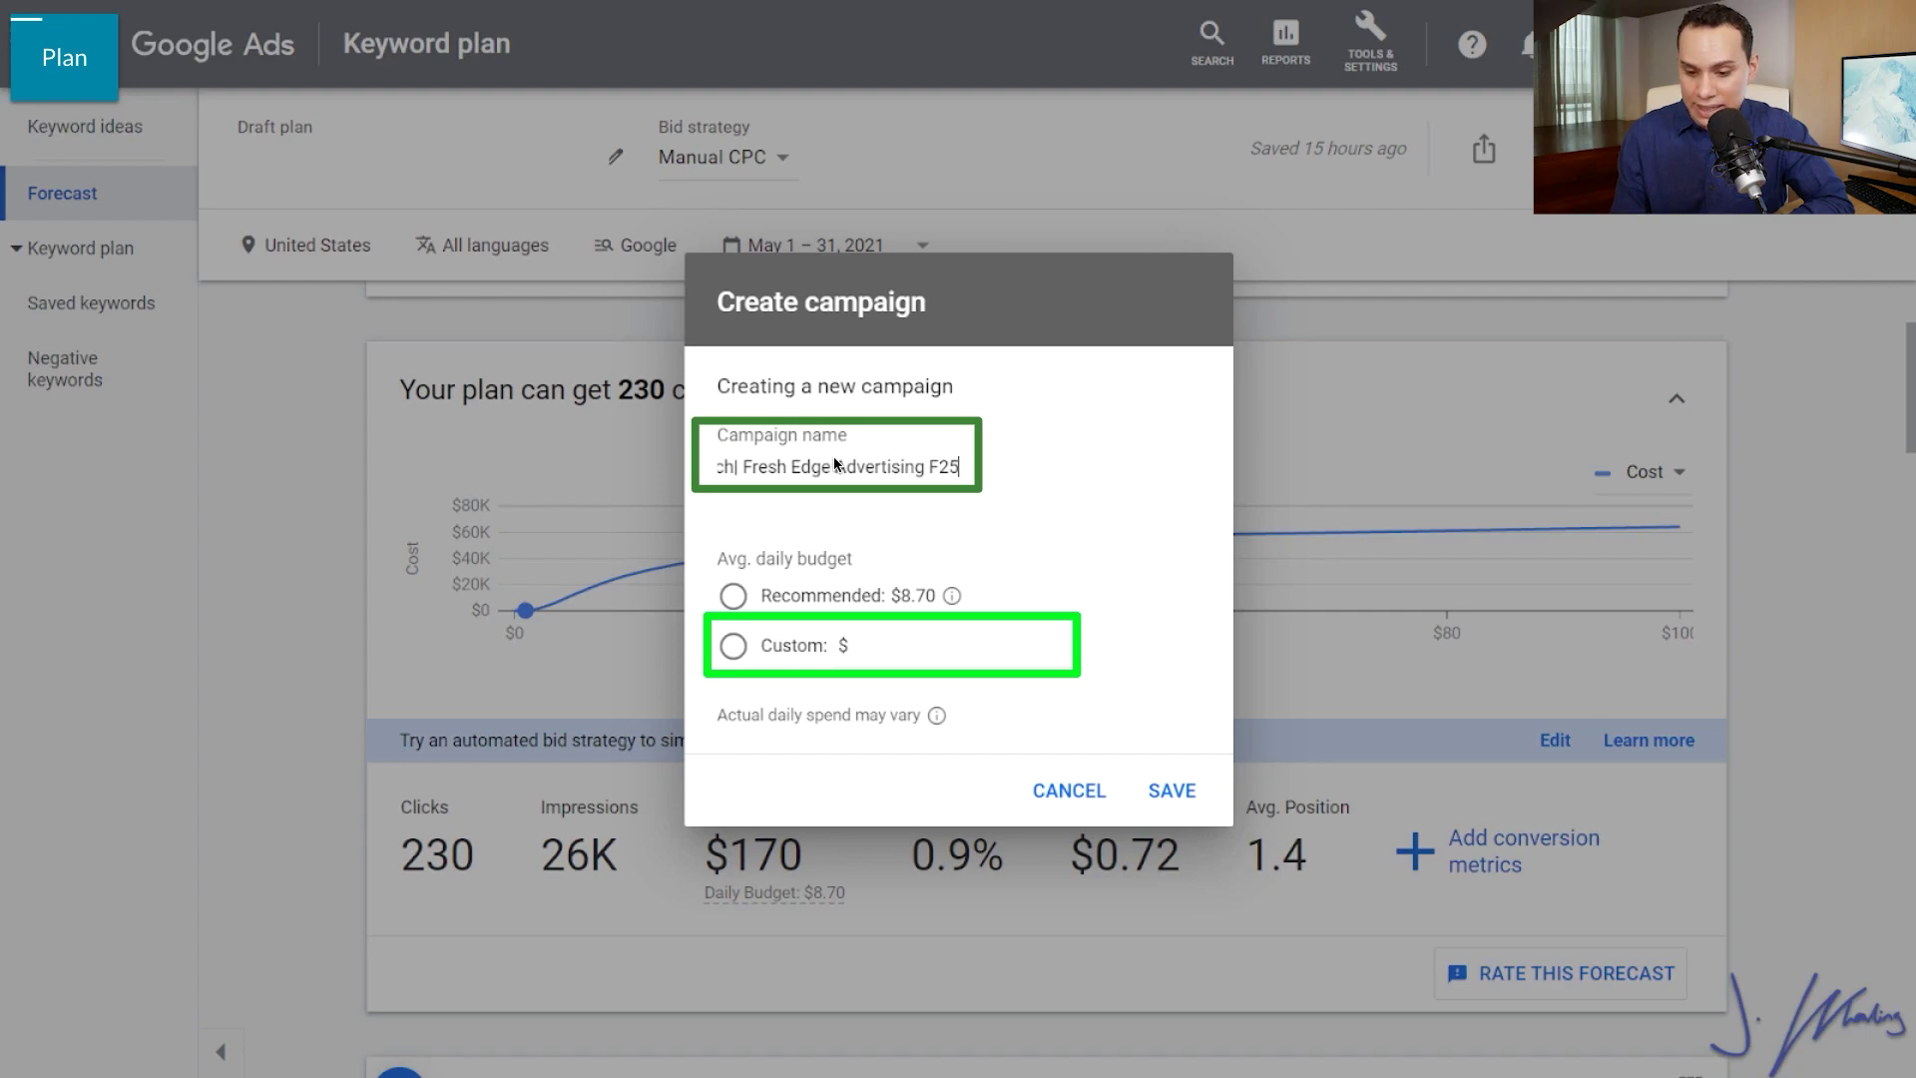
left_click(790, 645)
type("10")
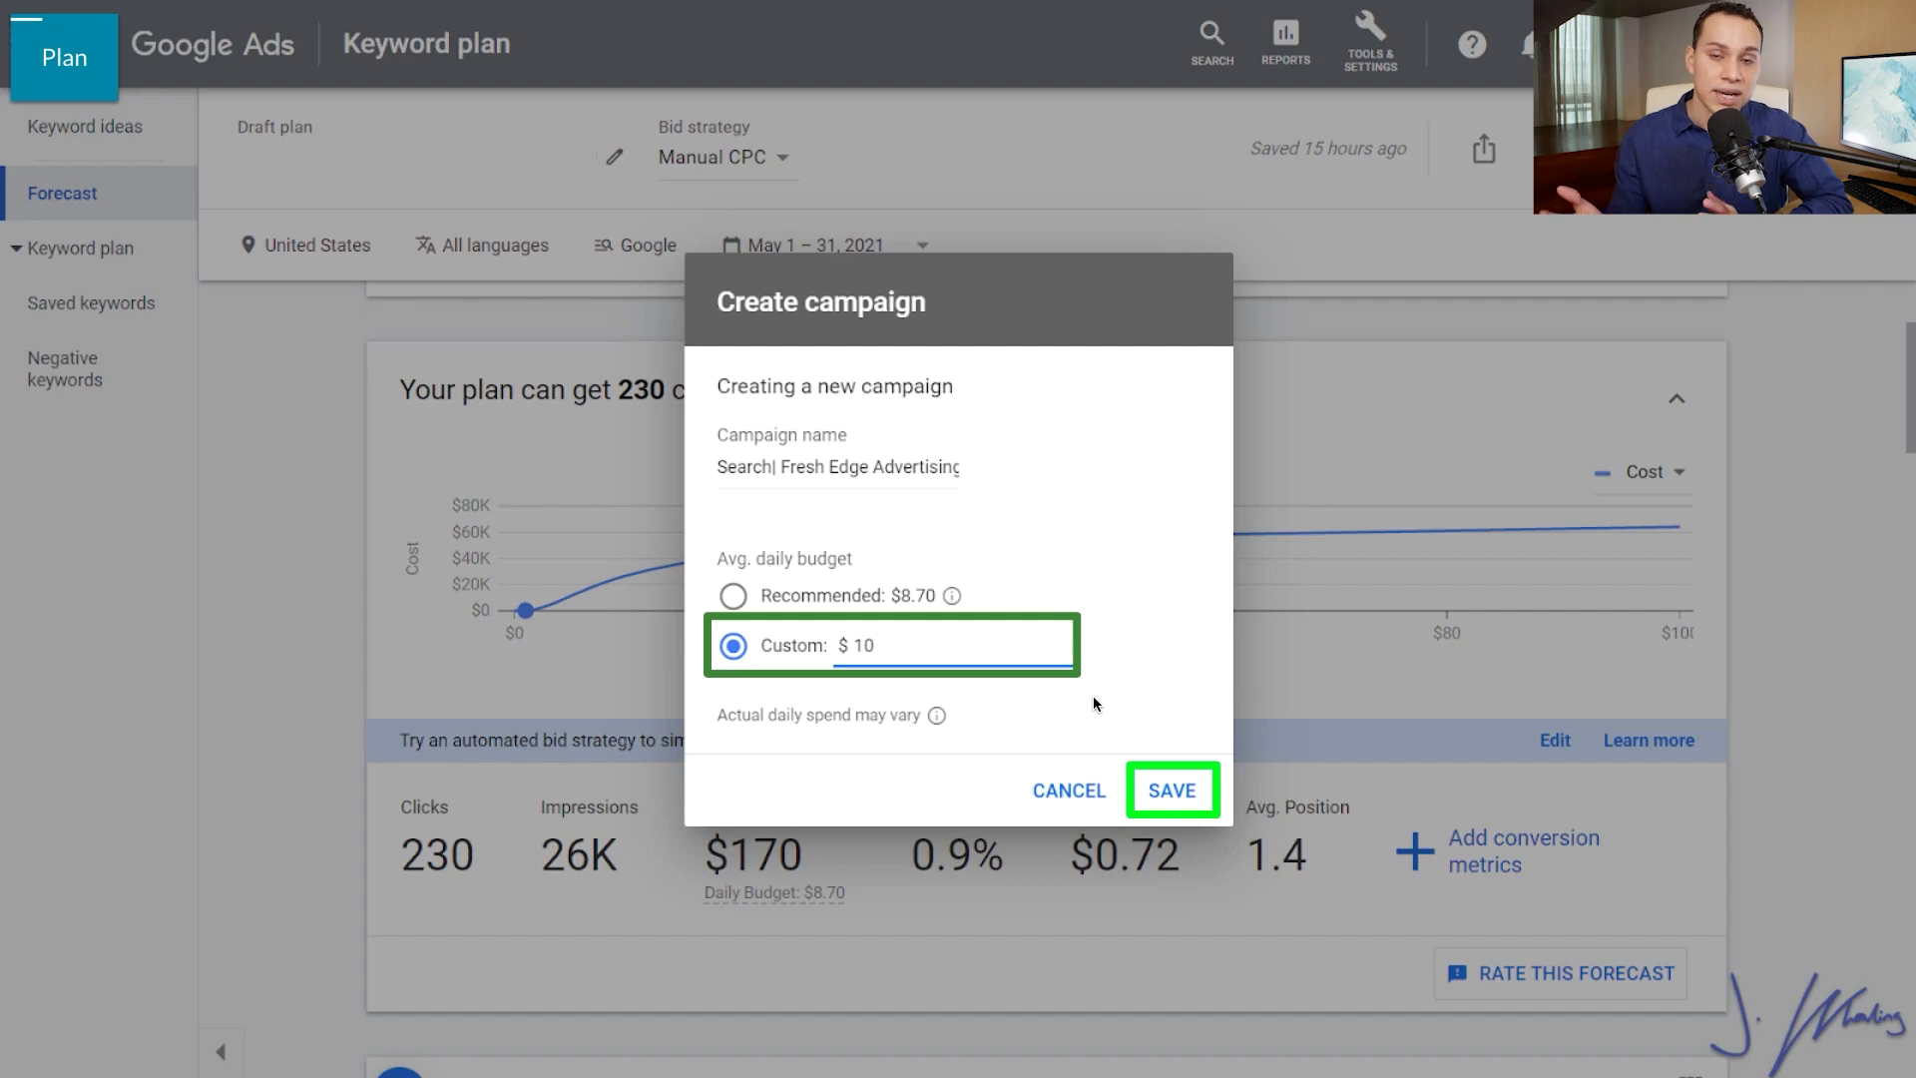
left_click(1180, 787)
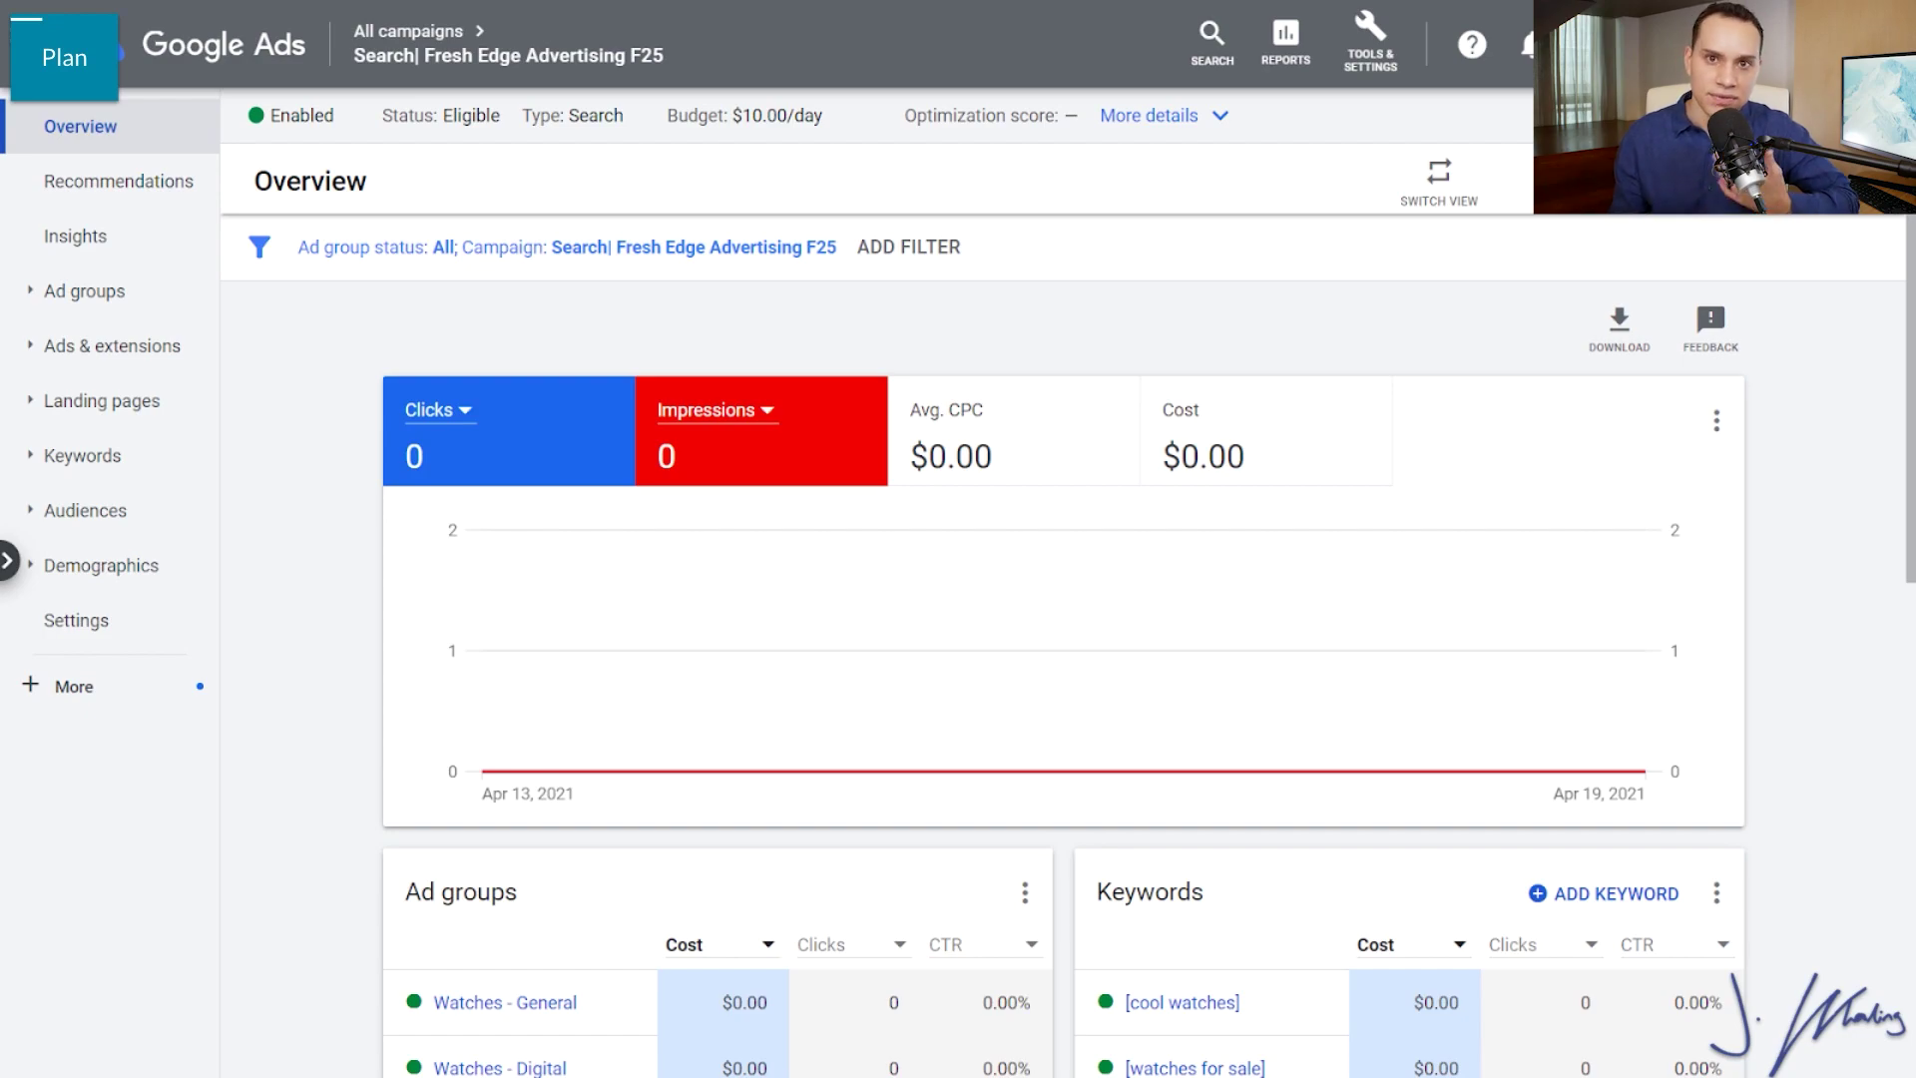
scroll(1063, 649, "down", 6)
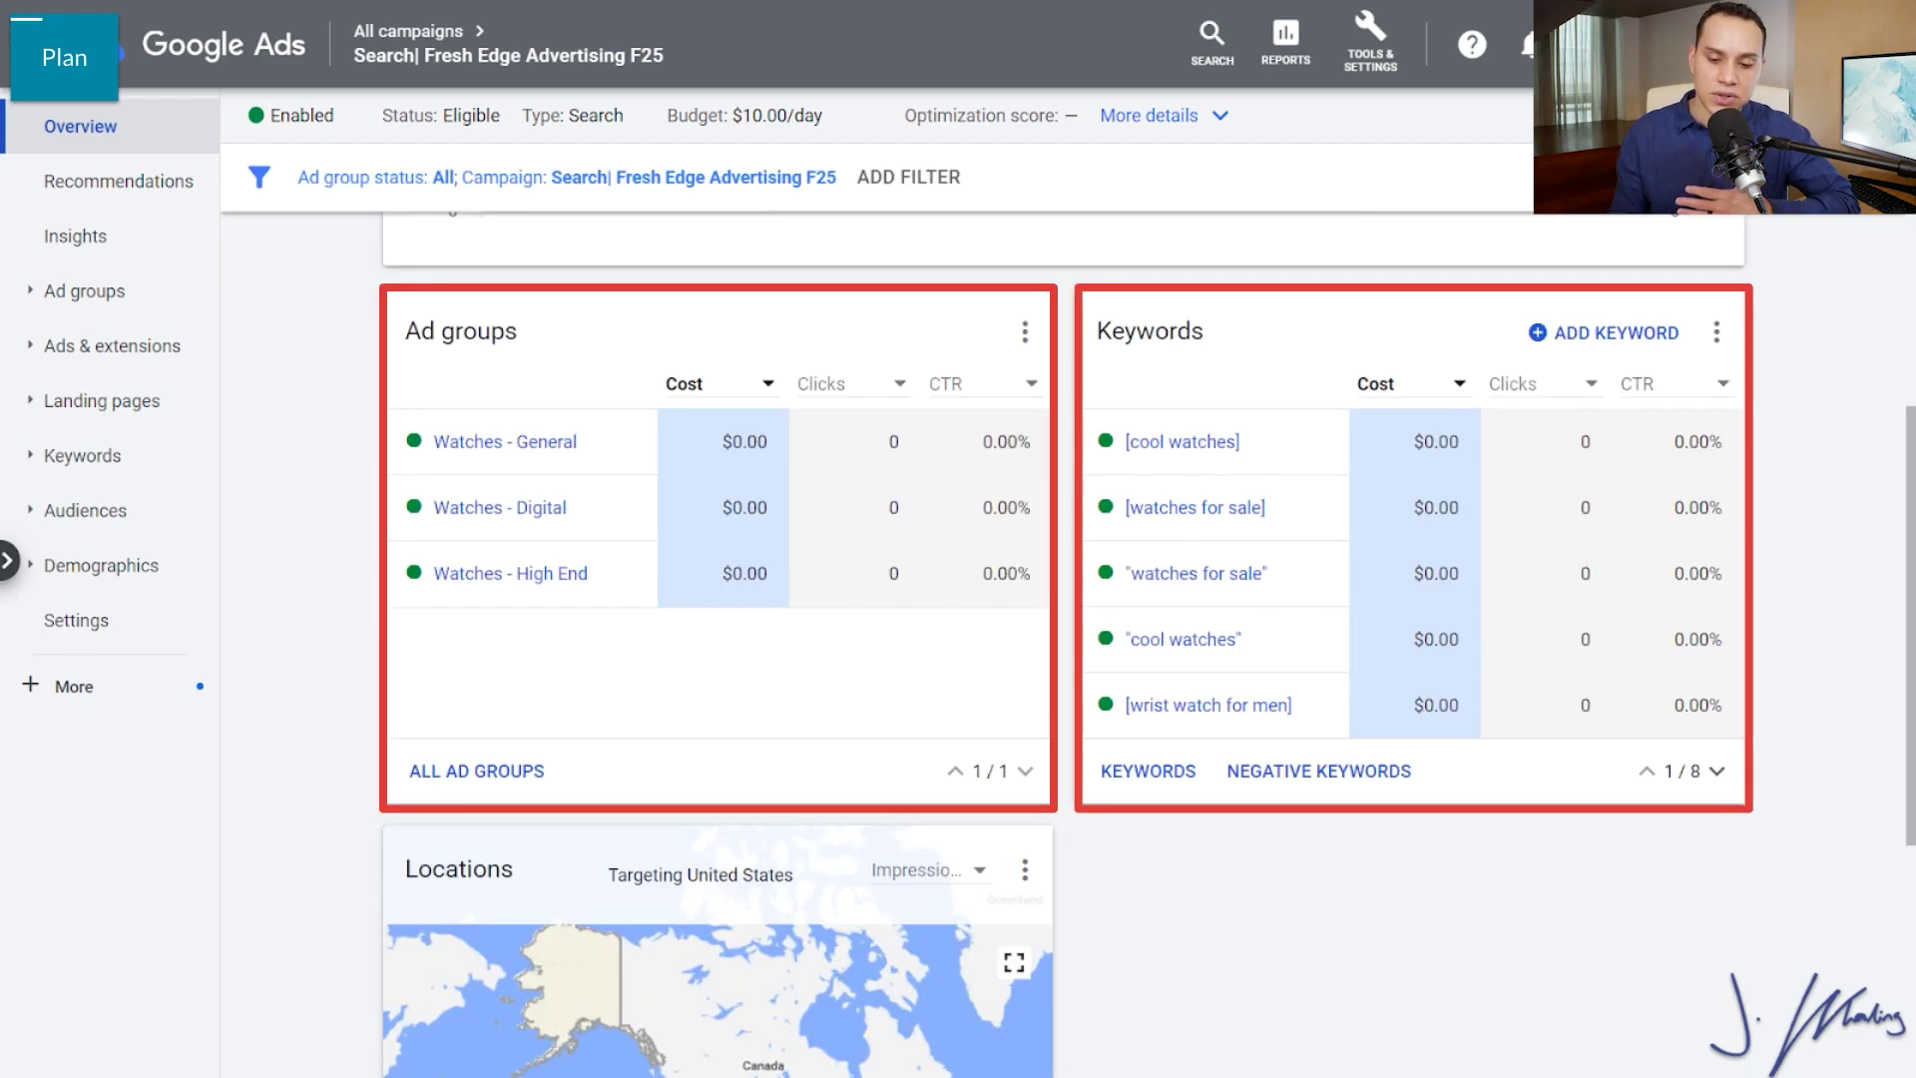